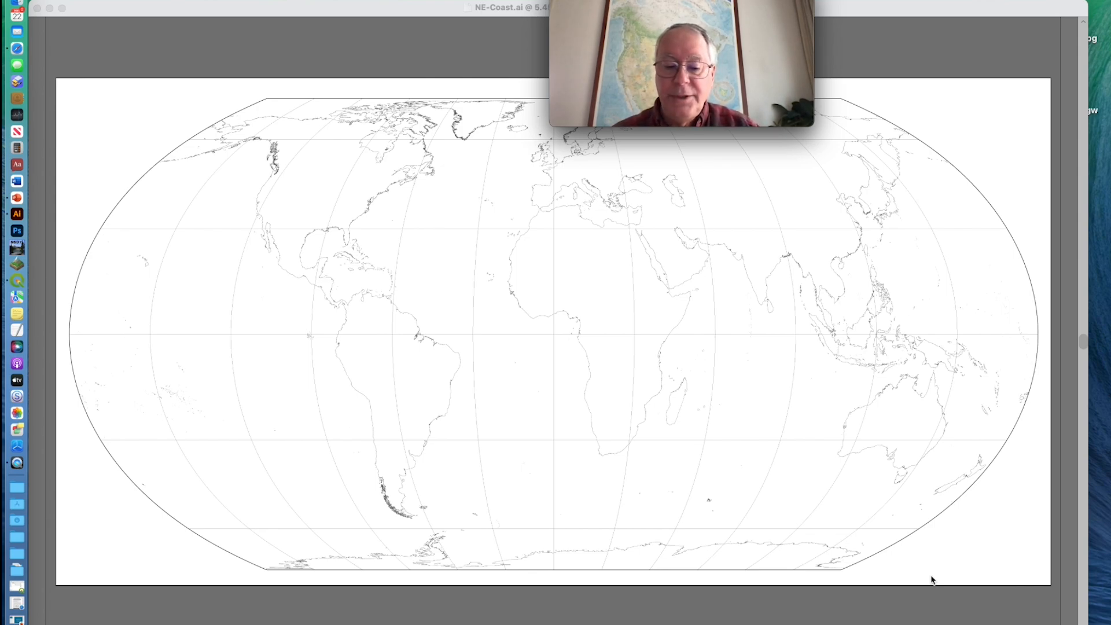
# Add a MAP layer named Box with the Area feature type to the Equal Earth MAP view
pyautogui.press('Tab')
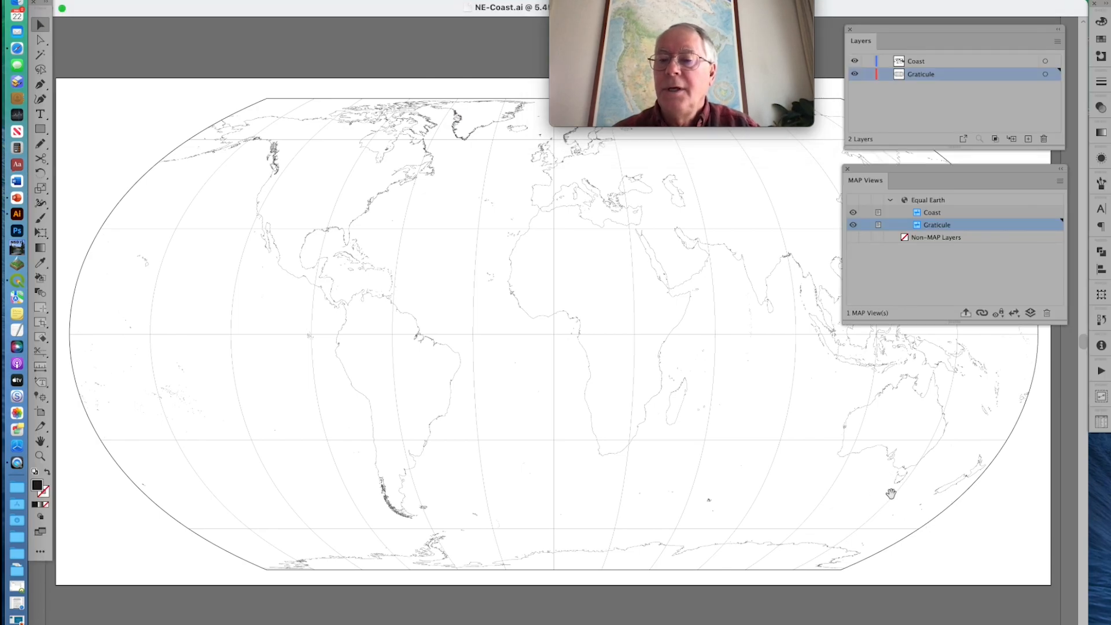
pyautogui.moveTo(875, 450); pyautogui.dragTo(921, 497)
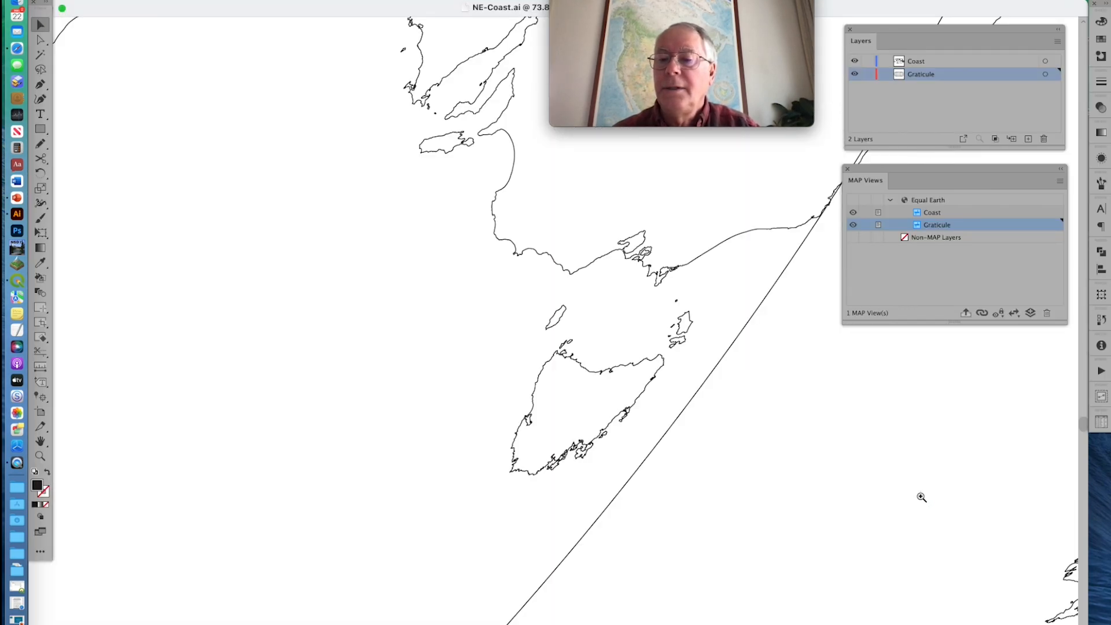
pyautogui.click(618, 444)
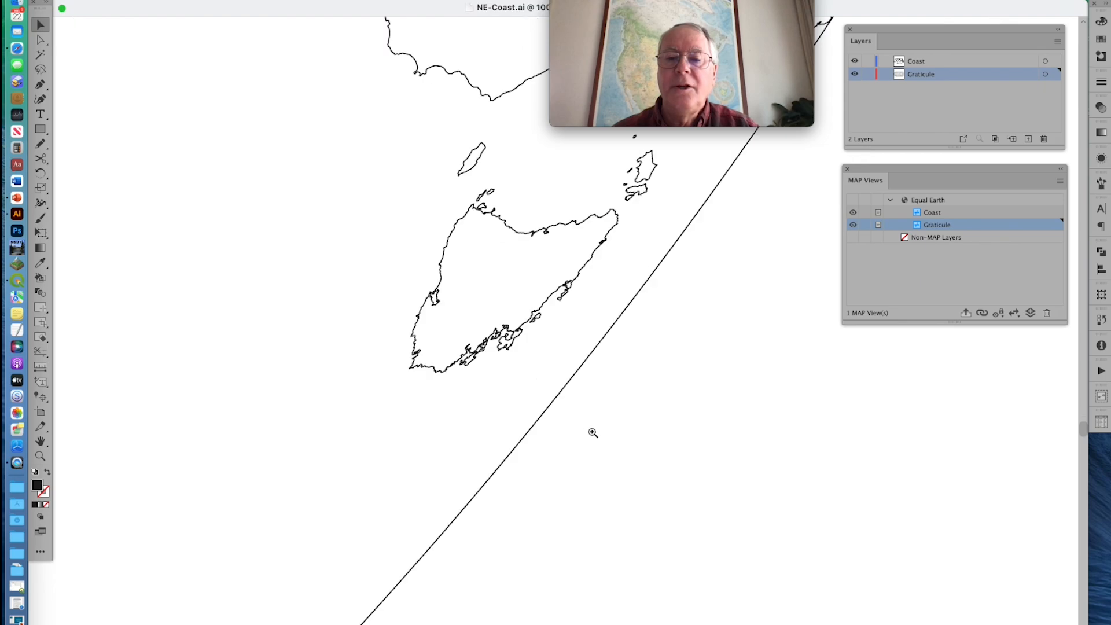
pyautogui.scroll(5, 567, 421)
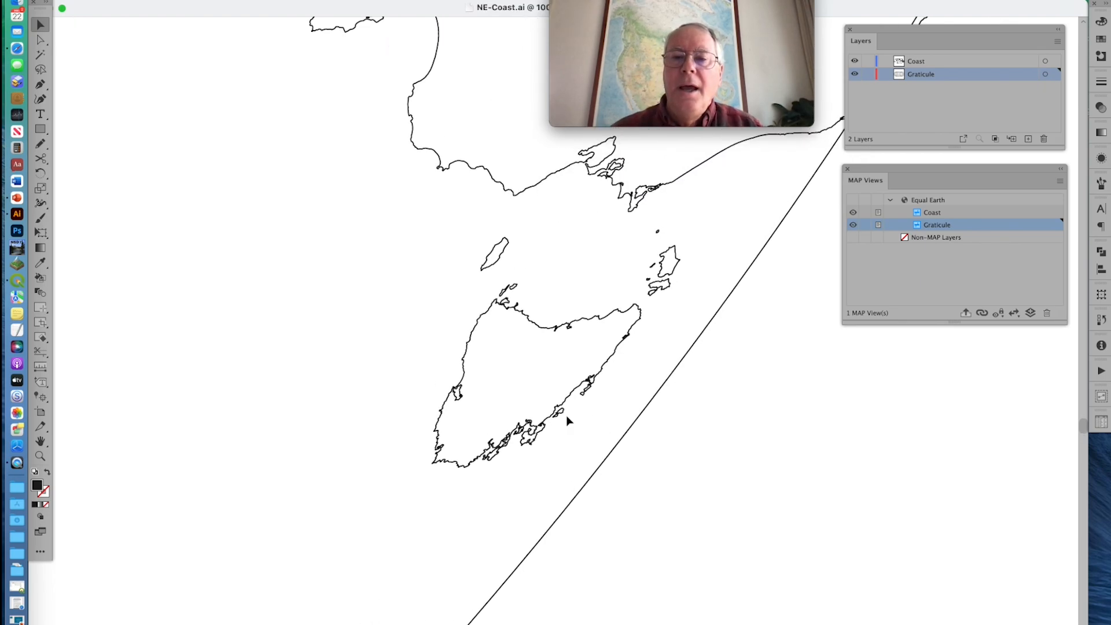
pyautogui.scroll(1, 567, 420)
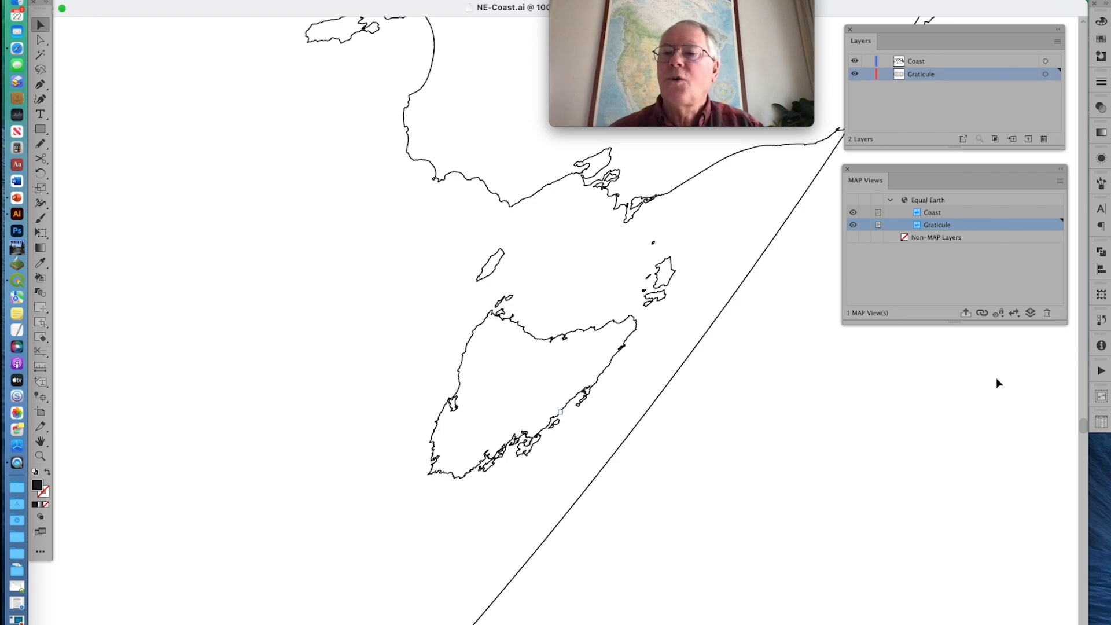
pyautogui.click(1029, 314)
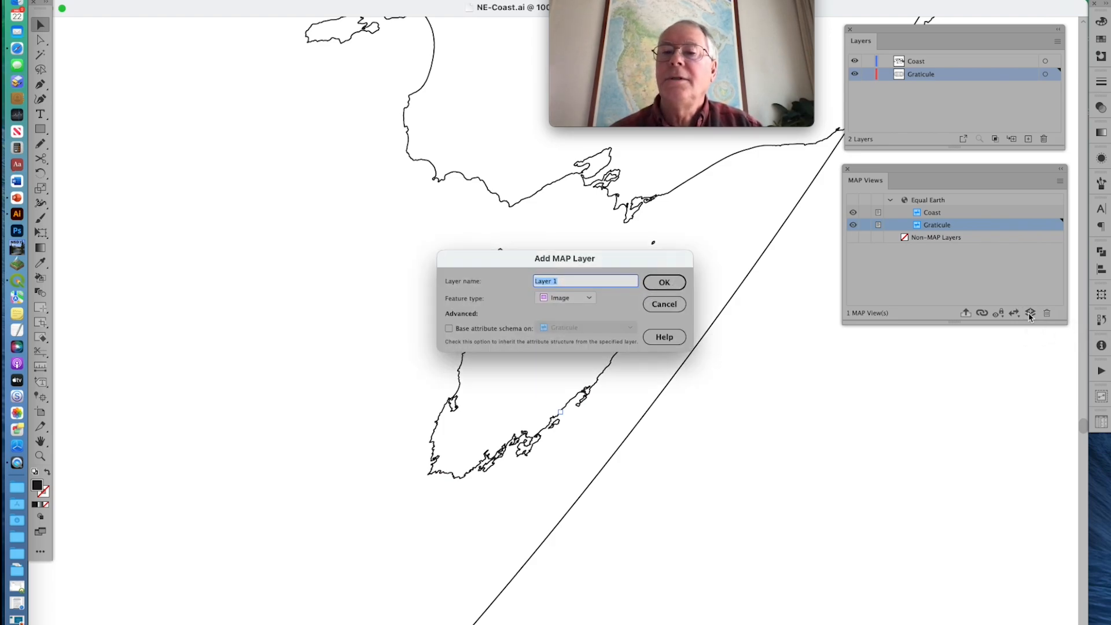
pyautogui.write('B')
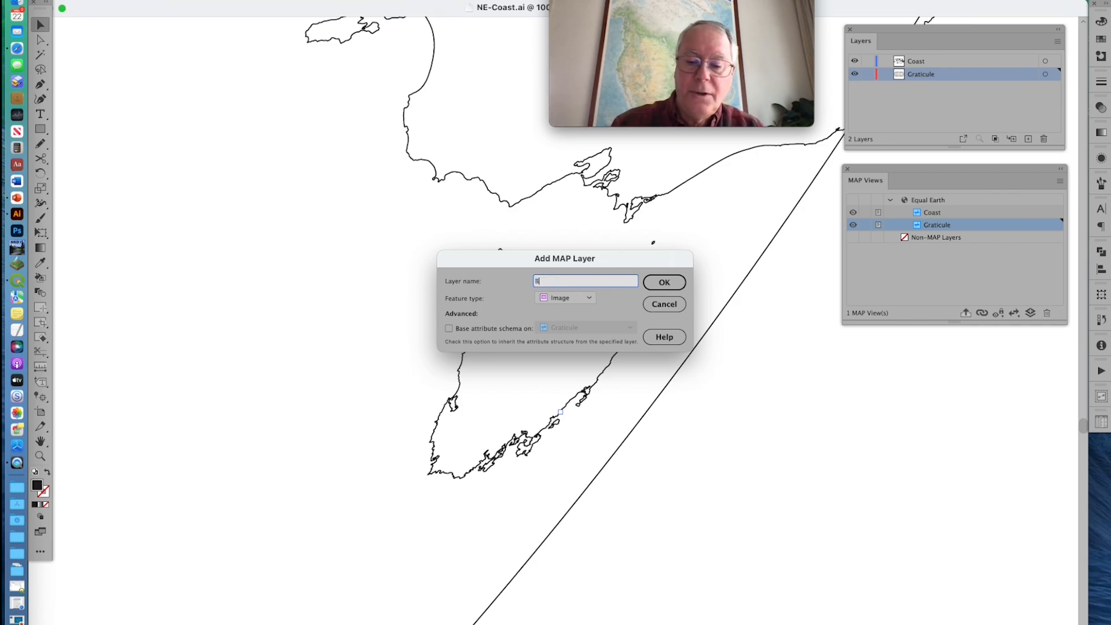
pyautogui.write('ox')
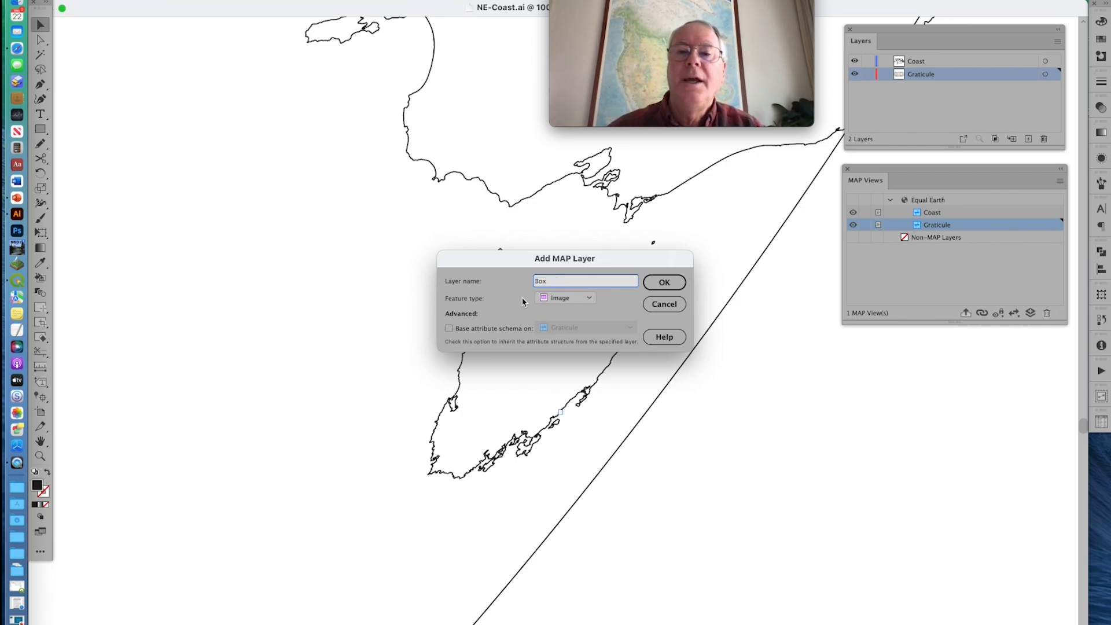
pyautogui.click(560, 299)
pyautogui.click(560, 299)
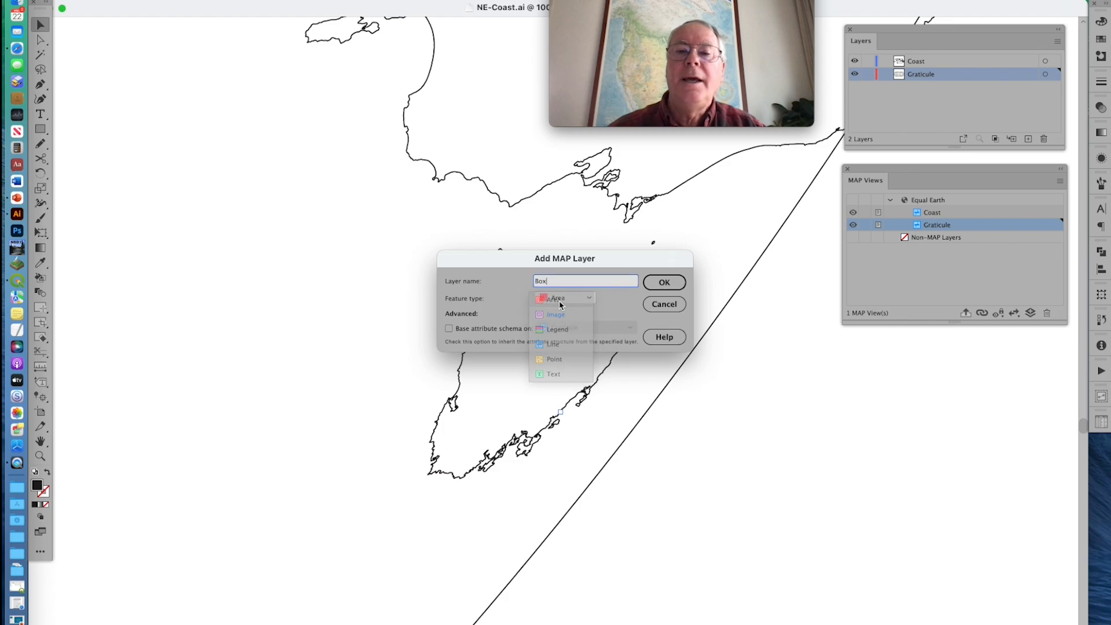
pyautogui.click(665, 283)
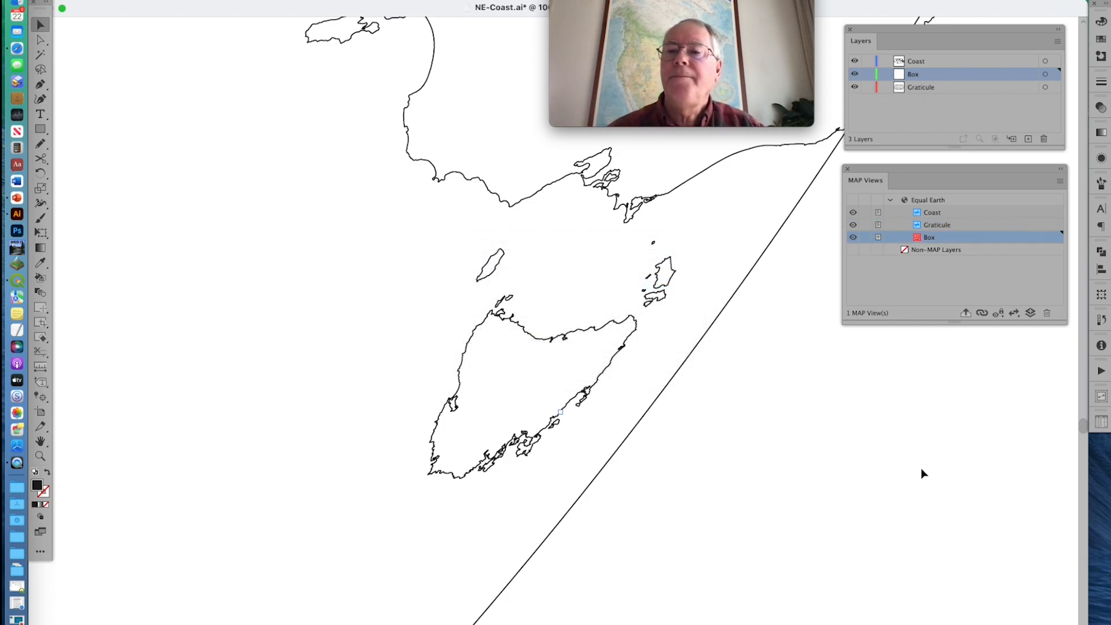
# Draw a rectangle around southwestern Tasmania on the Box layer, with a black stroke and no fill
pyautogui.click(40, 128)
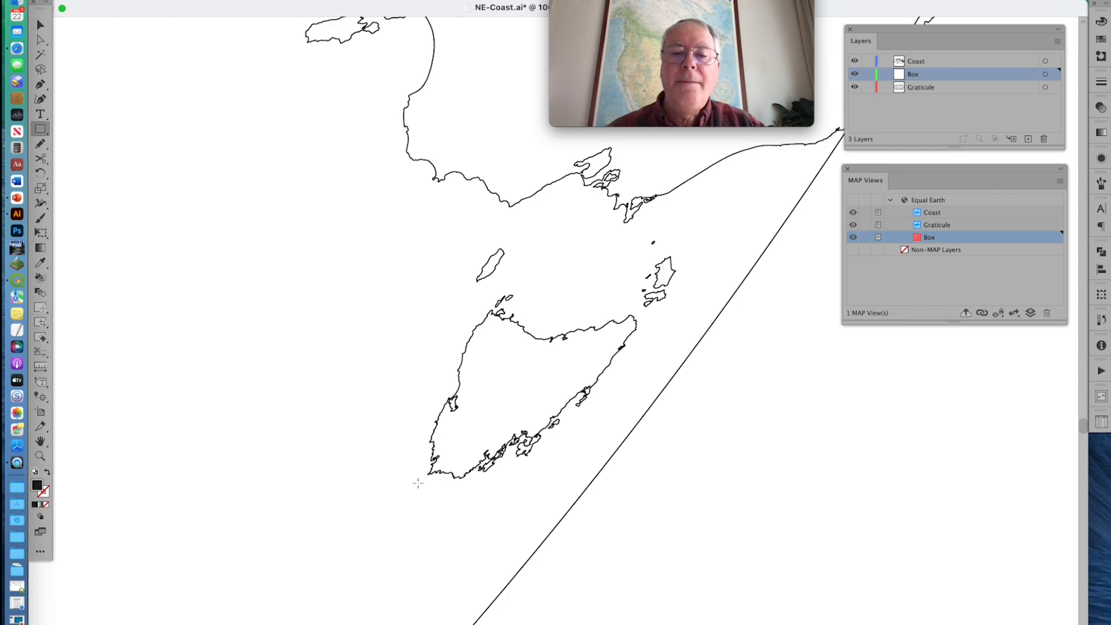
pyautogui.moveTo(416, 485); pyautogui.dragTo(518, 396)
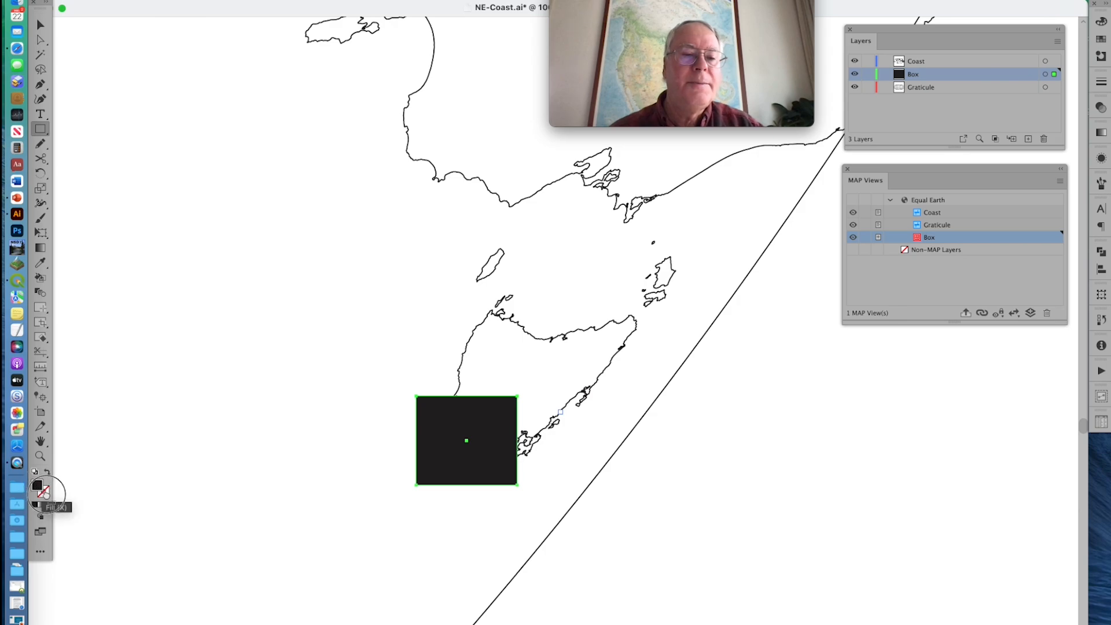
pyautogui.moveTo(46, 494); pyautogui.dragTo(46, 494)
pyautogui.click(46, 495)
pyautogui.click(37, 485)
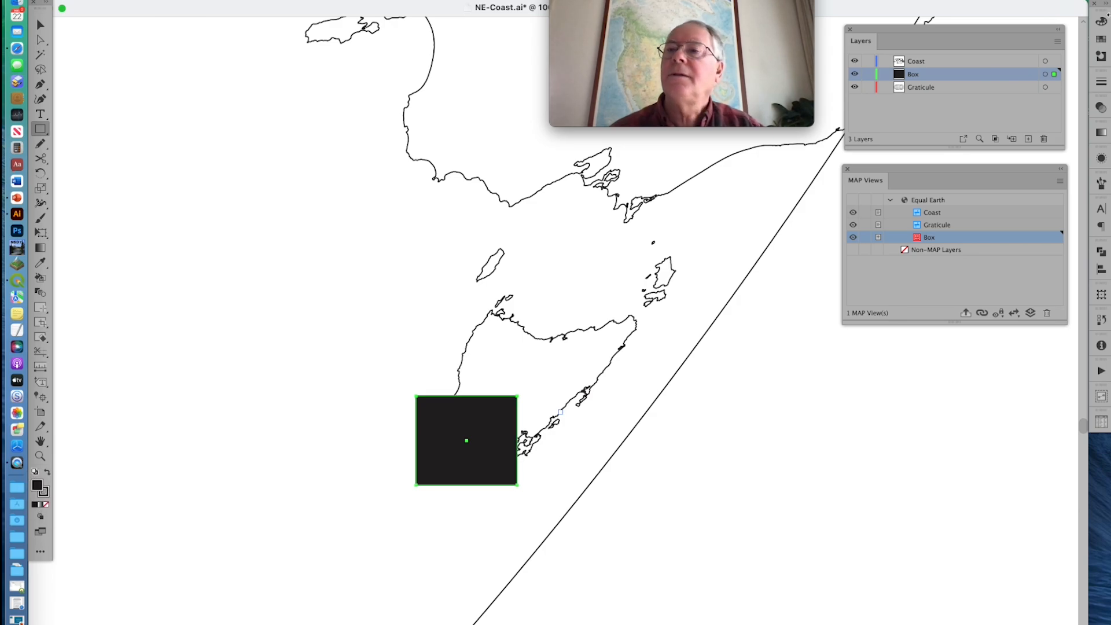
pyautogui.click(1101, 39)
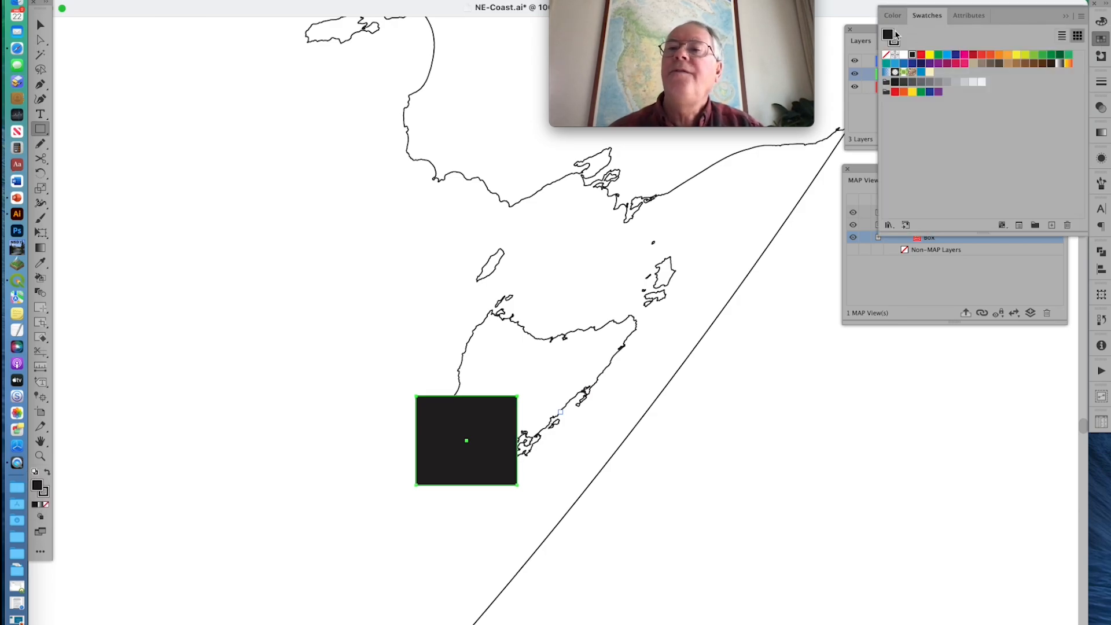
pyautogui.click(886, 55)
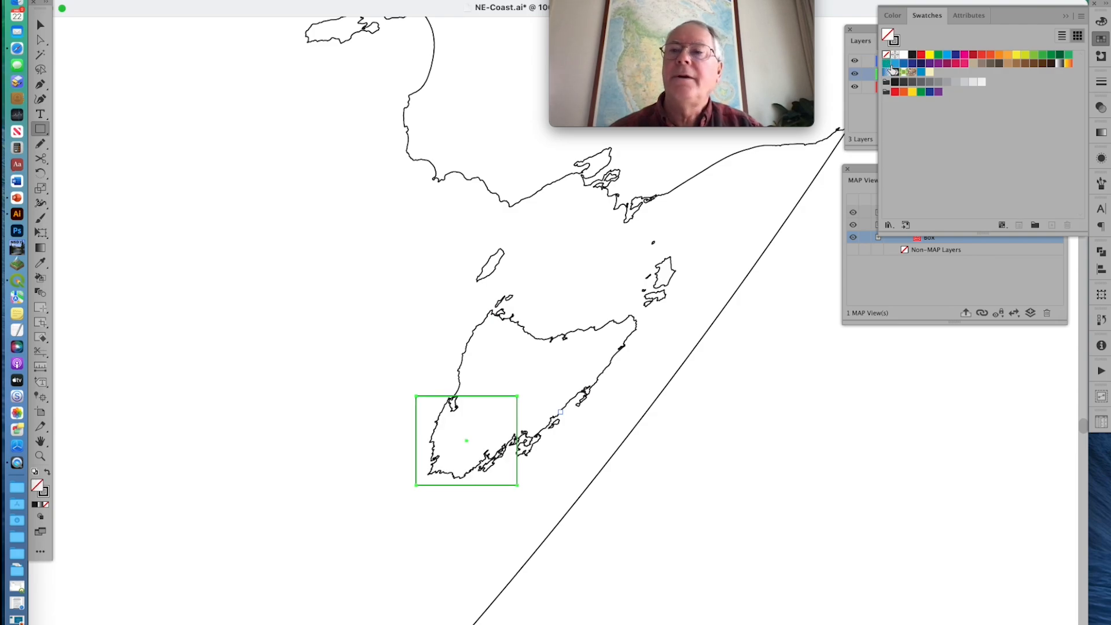
pyautogui.click(1065, 16)
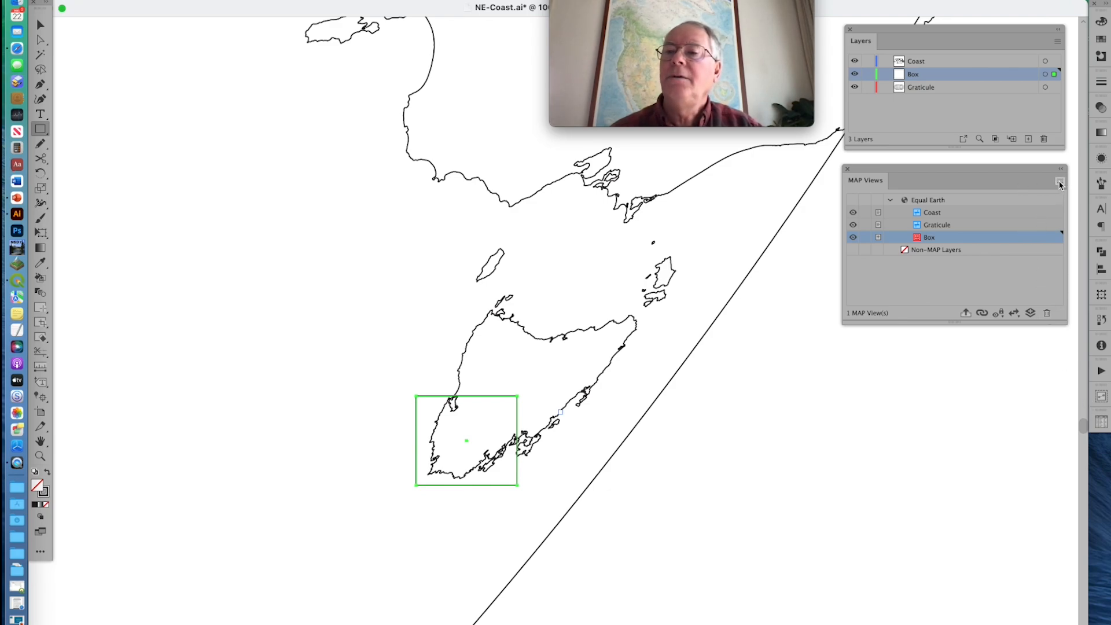
# Export only the Box layer as an Esri Shapefile named Box.shp to the desktop
pyautogui.click(1061, 183)
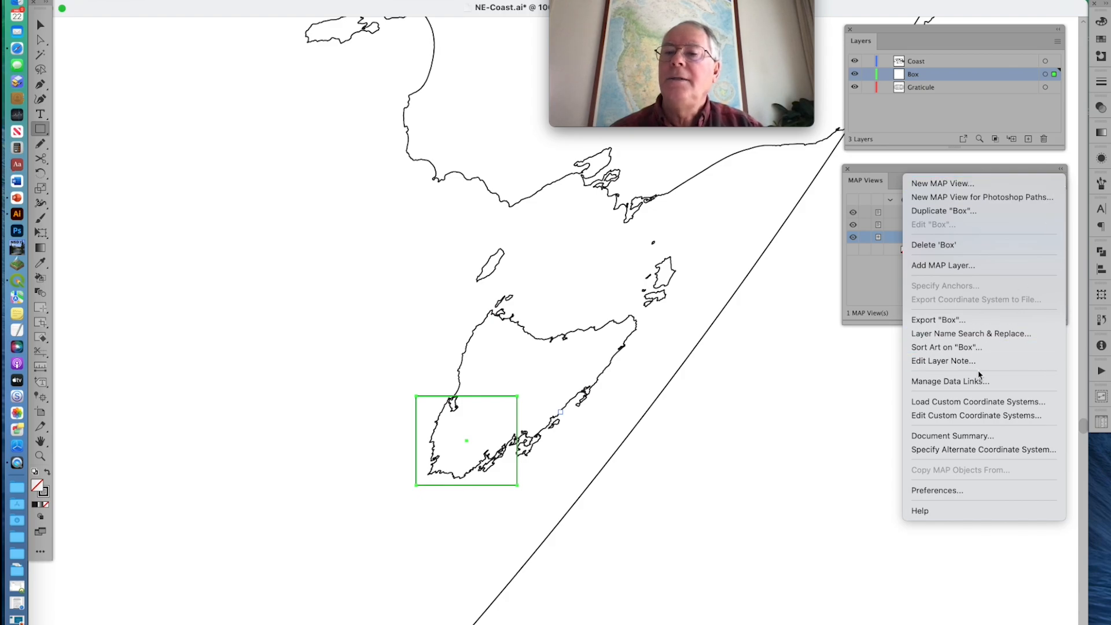
pyautogui.click(982, 322)
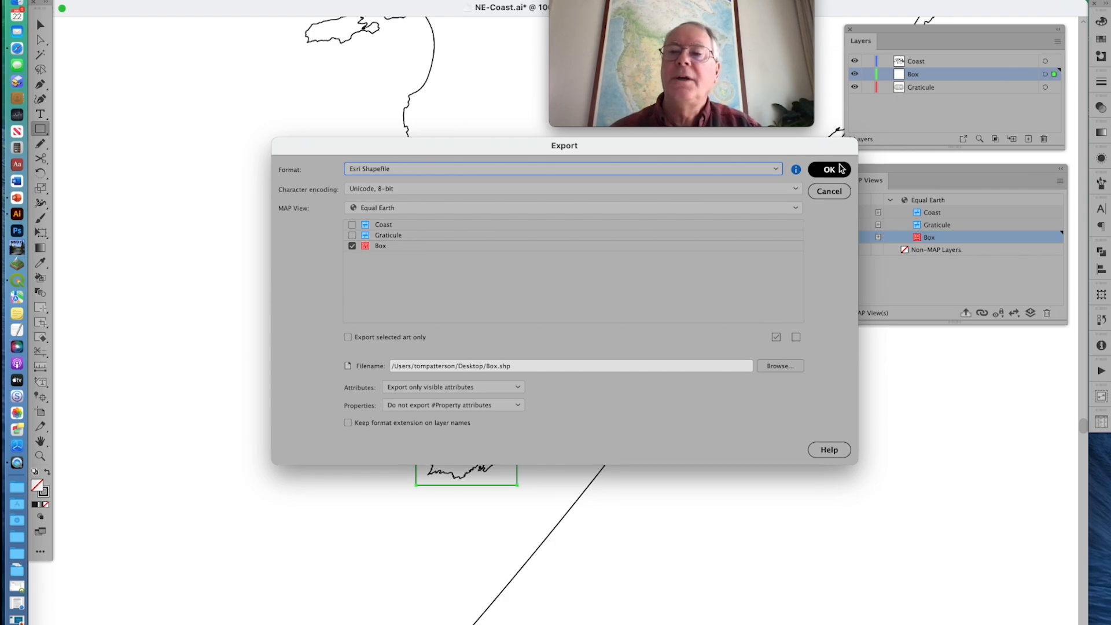
pyautogui.click(829, 169)
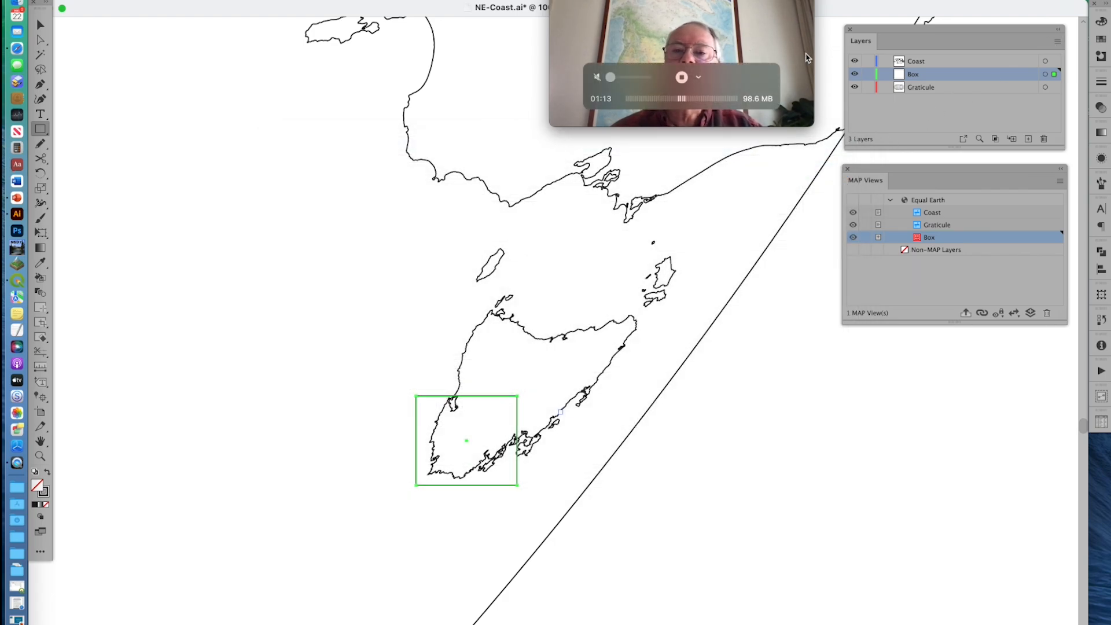
# Minimize the map document, switch to QGIS and load Box.shp from the desktop as a layer in the empty project
pyautogui.doubleClick(893, 6)
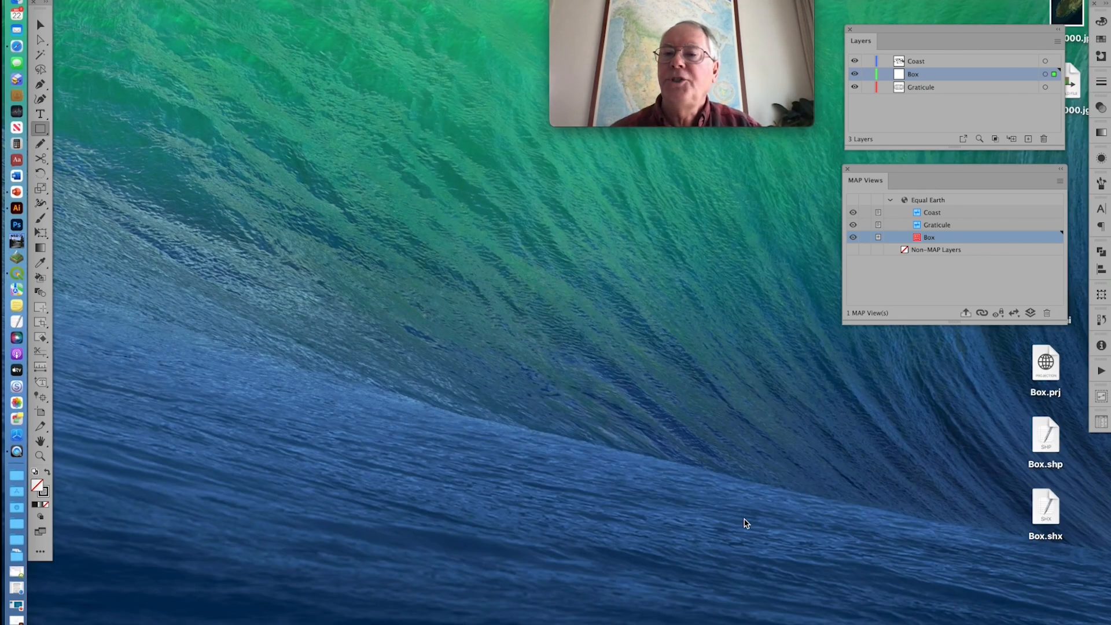
pyautogui.click(745, 524)
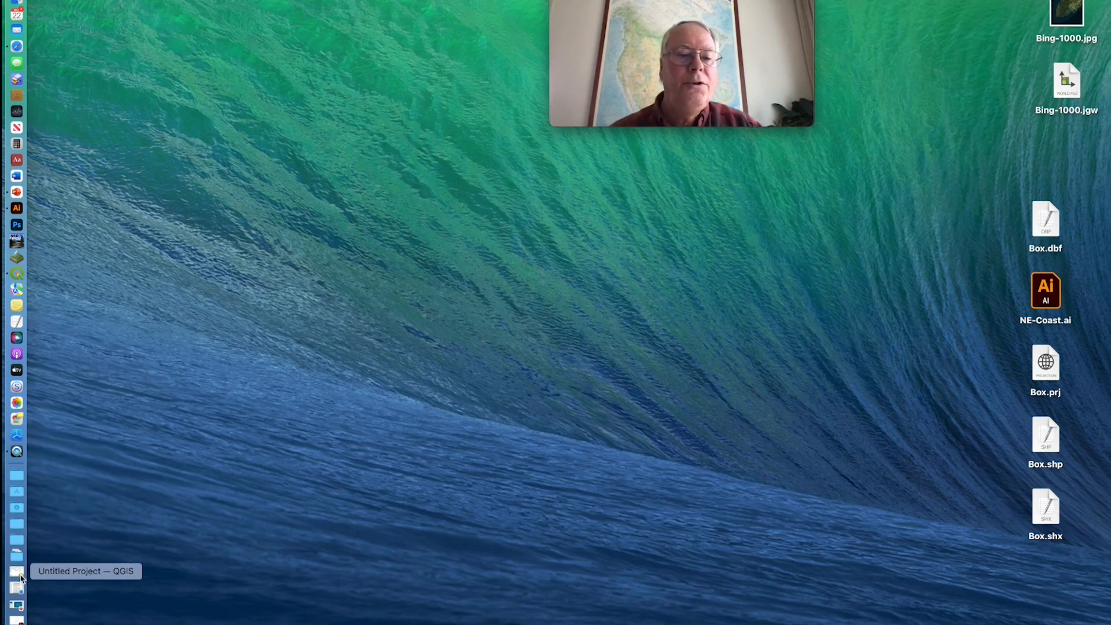
pyautogui.click(21, 577)
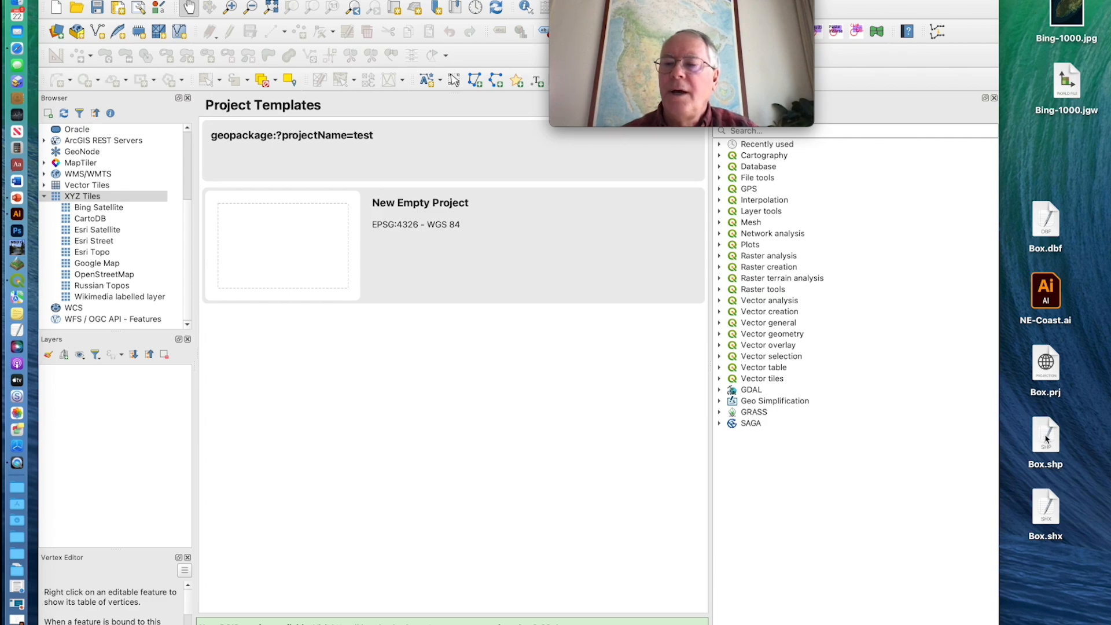
pyautogui.moveTo(1046, 439); pyautogui.dragTo(433, 401)
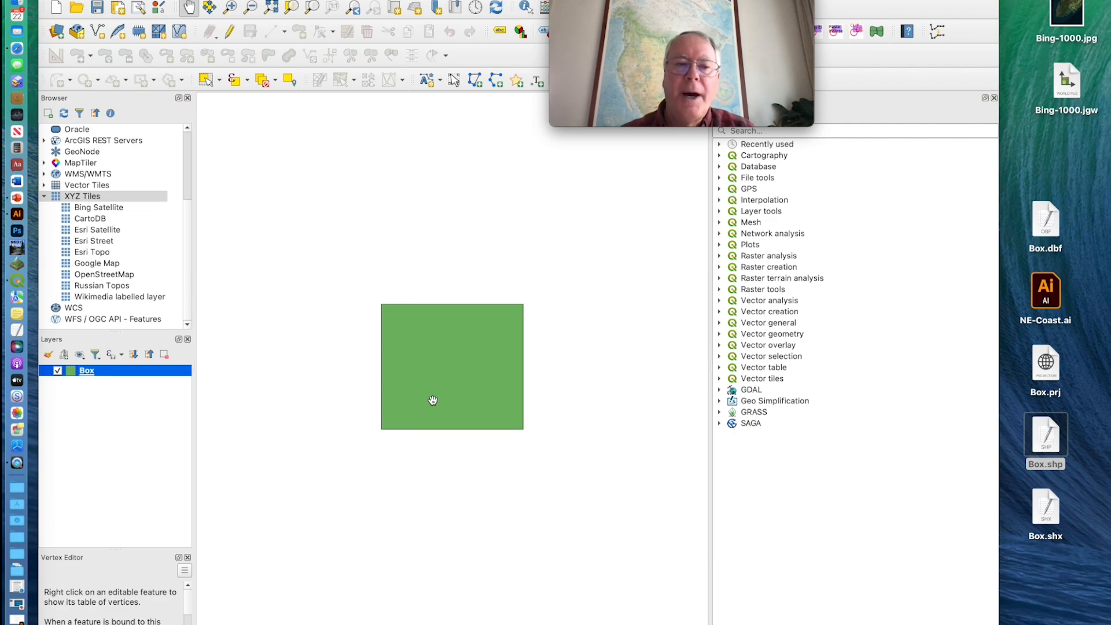
pyautogui.click(430, 398)
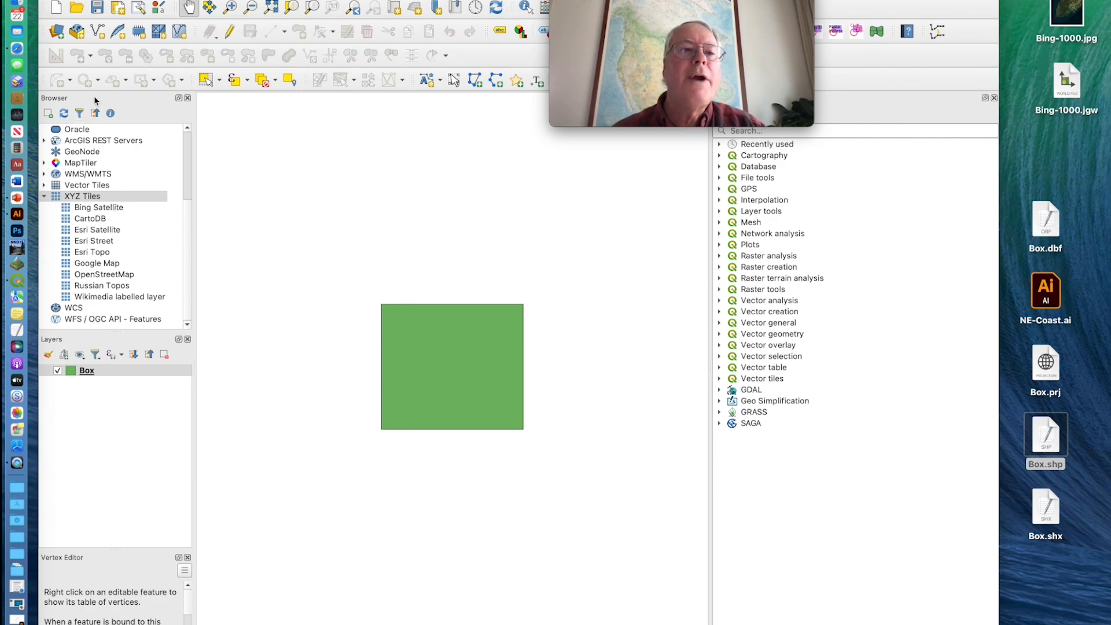
# Add the Bing Satellite, OpenStreetMap and Google Map XYZ tile layers to the project
pyautogui.doubleClick(110, 209)
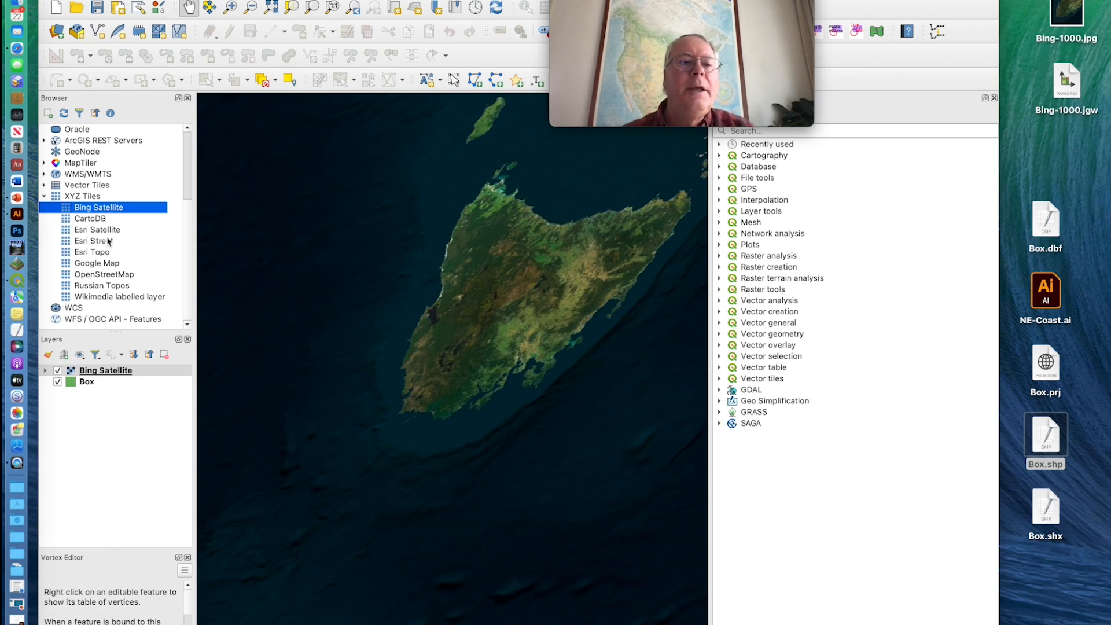
pyautogui.doubleClick(104, 275)
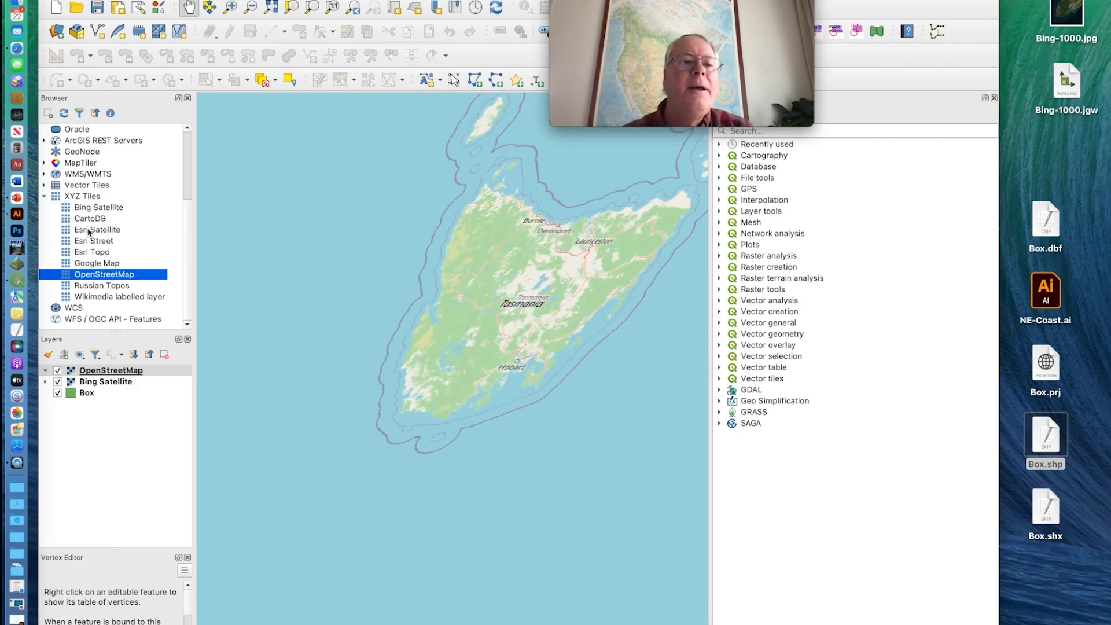
pyautogui.doubleClick(98, 263)
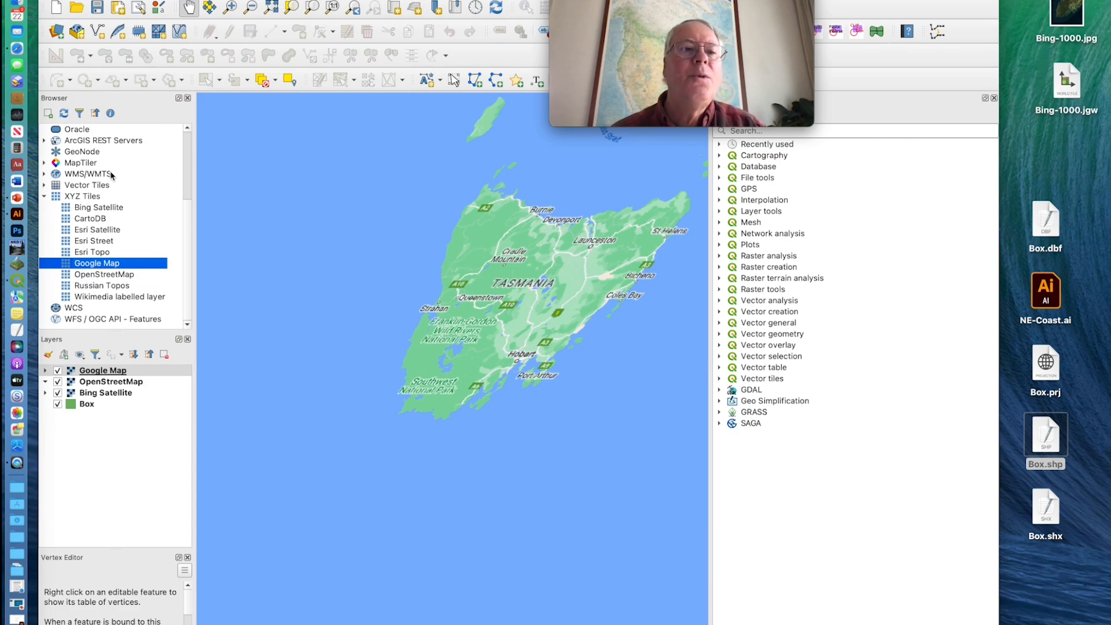
# Start a new XYZ Tiles connection and name it Google Satellite
pyautogui.click(90, 197)
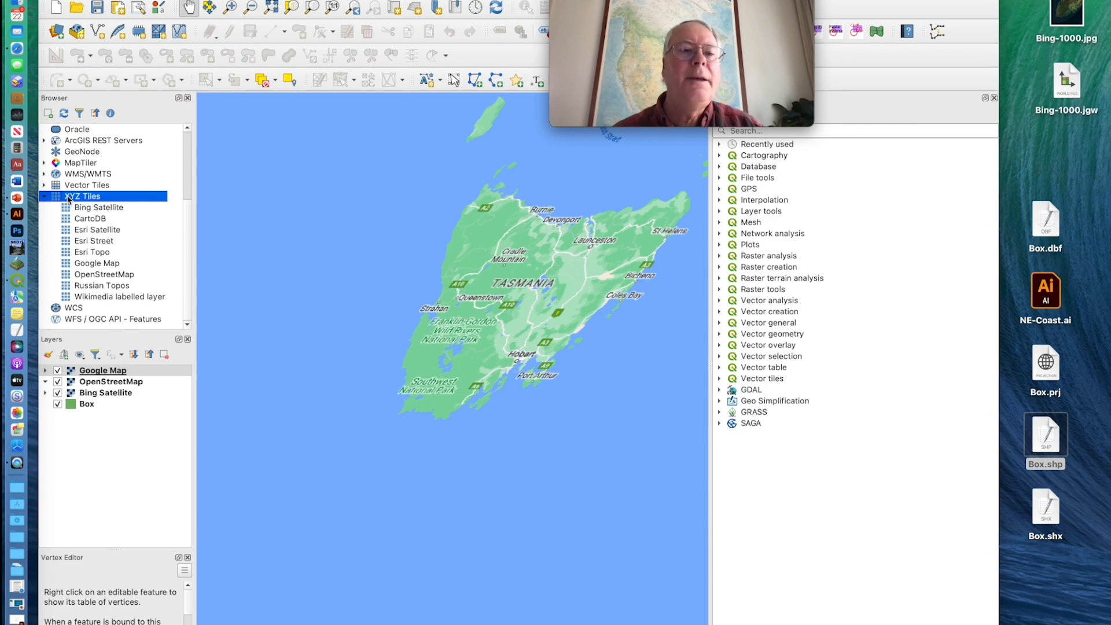
pyautogui.rightClick(94, 199)
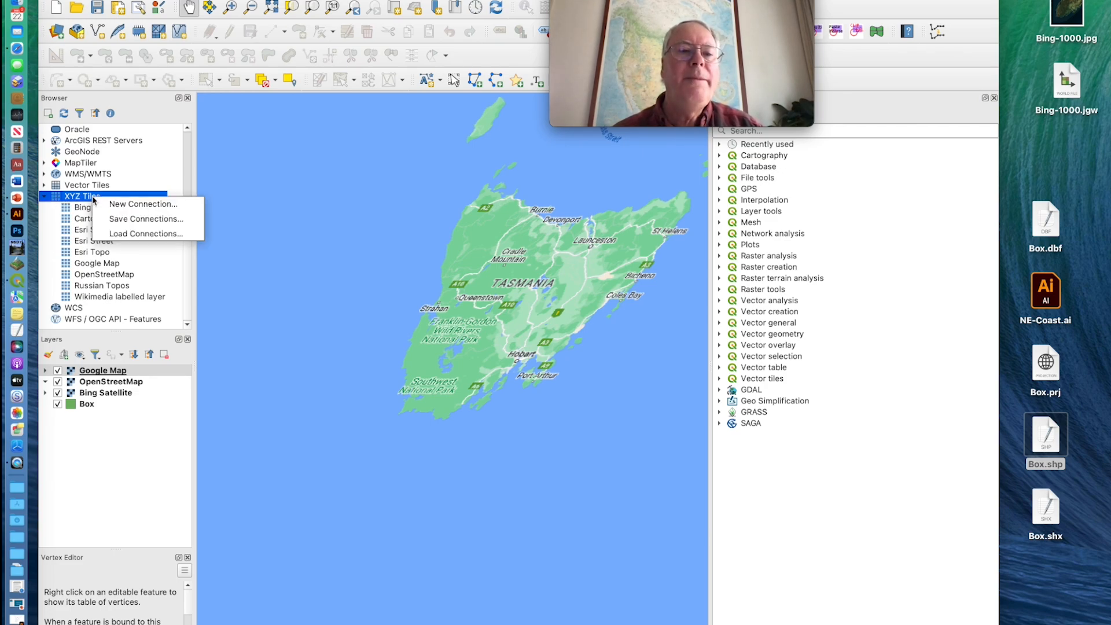
pyautogui.click(116, 206)
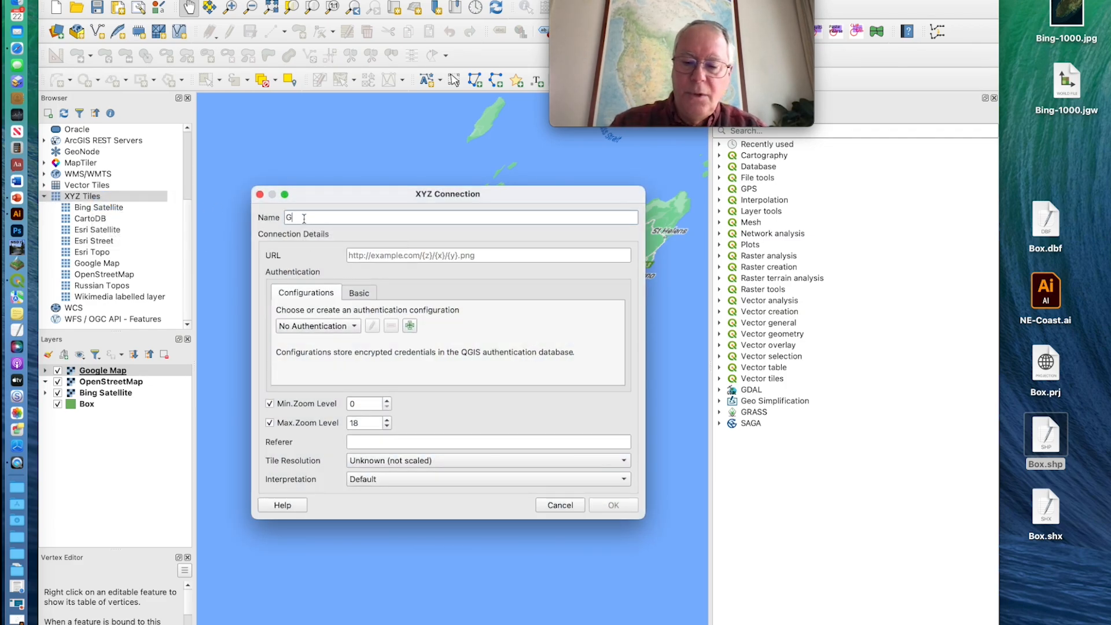
pyautogui.write('Google Sate')
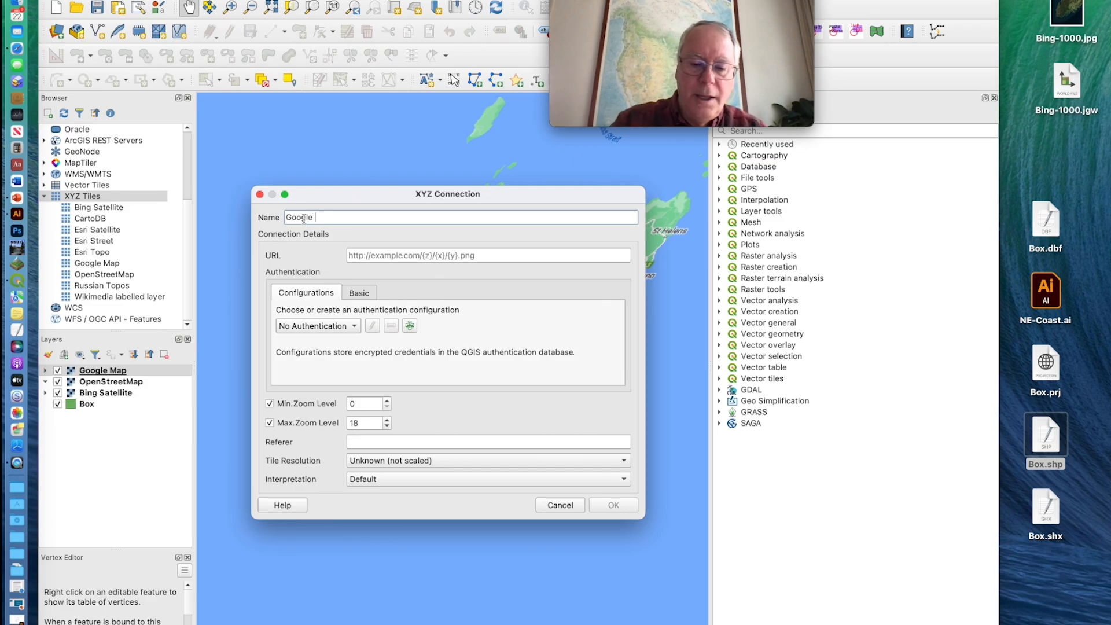
pyautogui.write('lli')
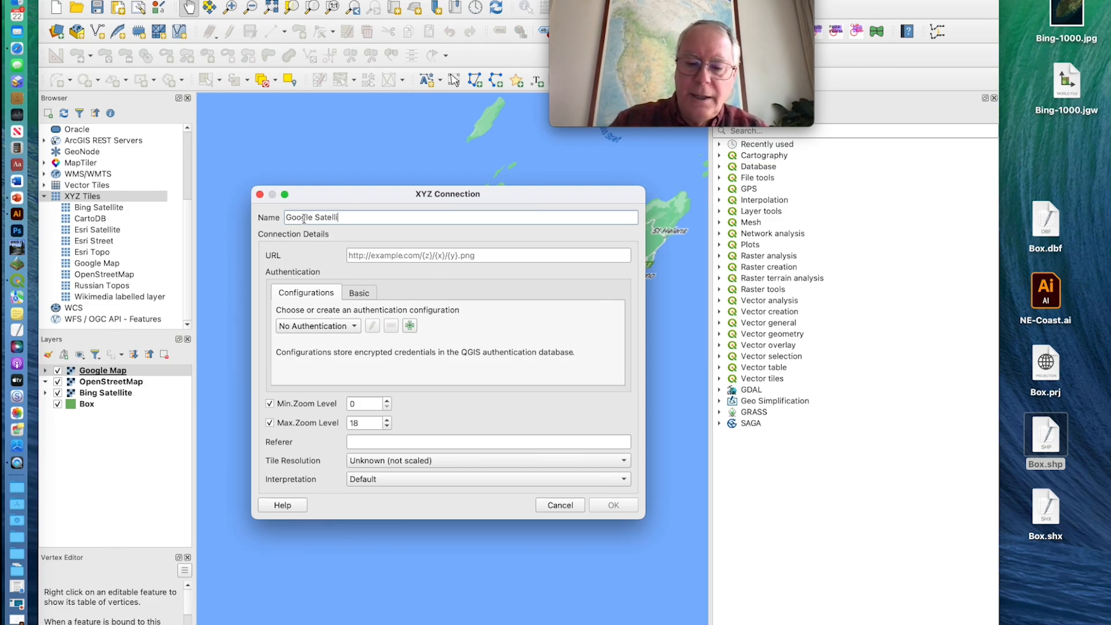
pyautogui.write('te')
pyautogui.click(394, 259)
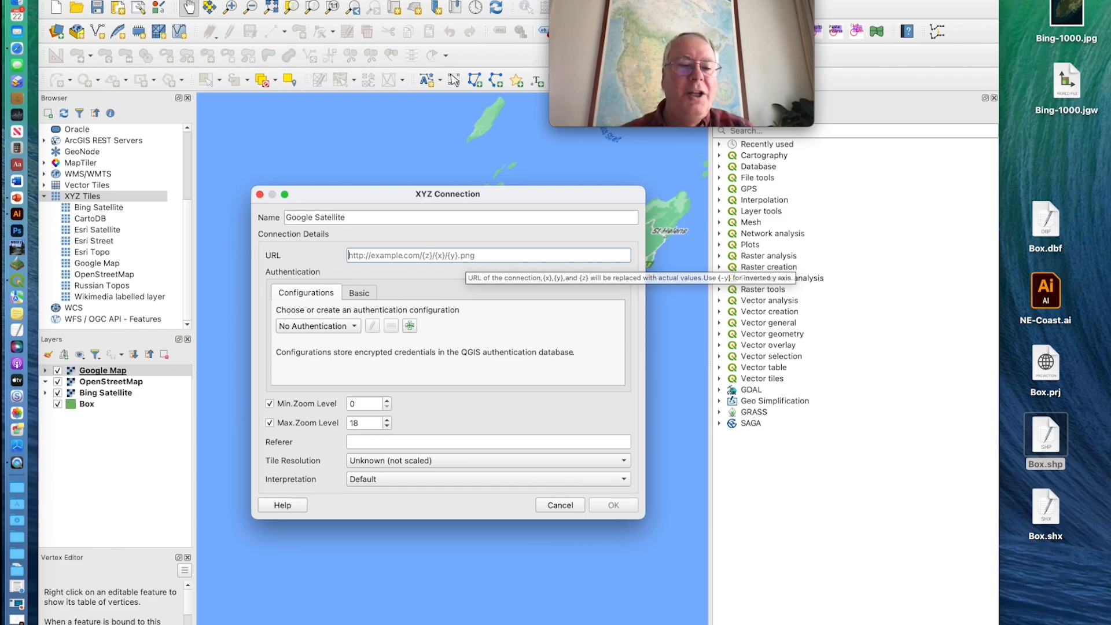
# Switch to the Adding XYZ Tiles to MAPublisher Maps document, copy the Google Satellite URL from Additional XYZ Tiles, and minimize the document
pyautogui.click(18, 591)
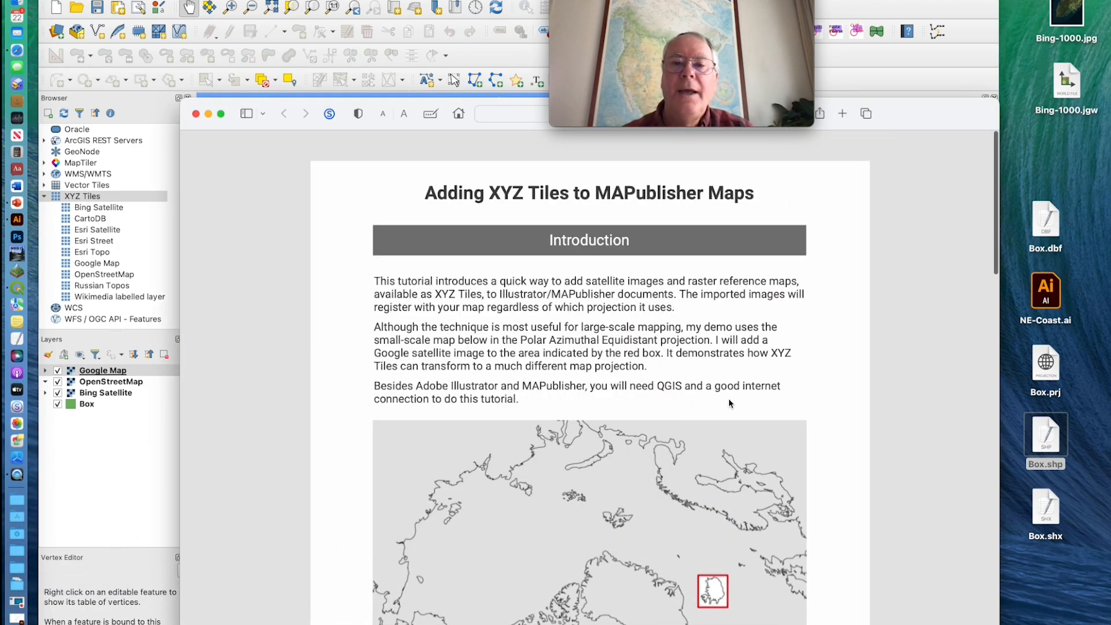
pyautogui.scroll(-1, 687, 382)
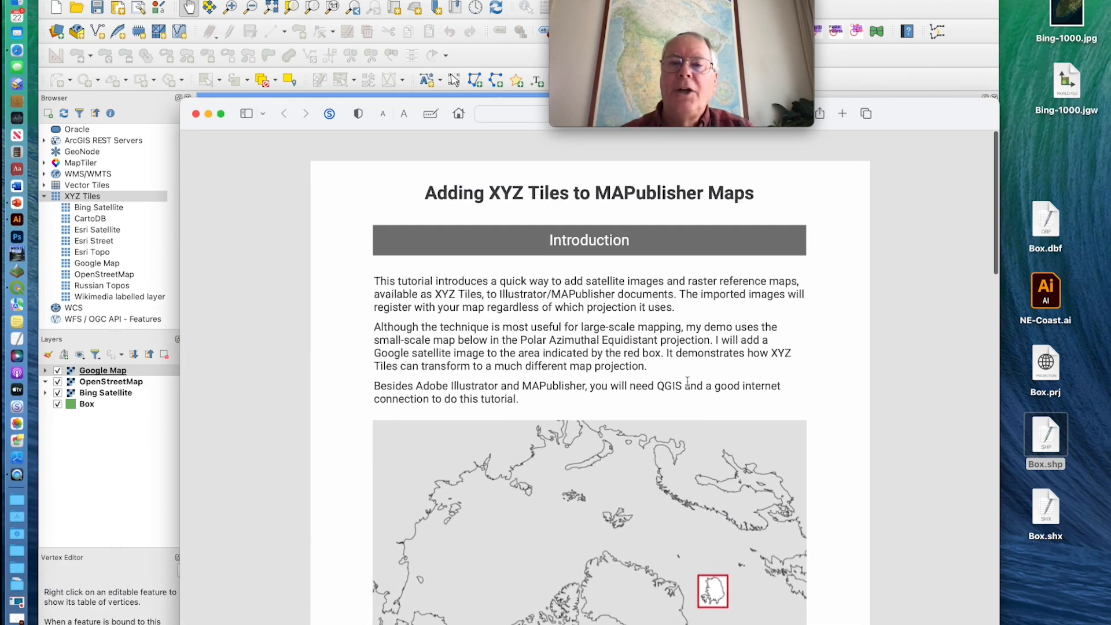
pyautogui.scroll(-2, 688, 381)
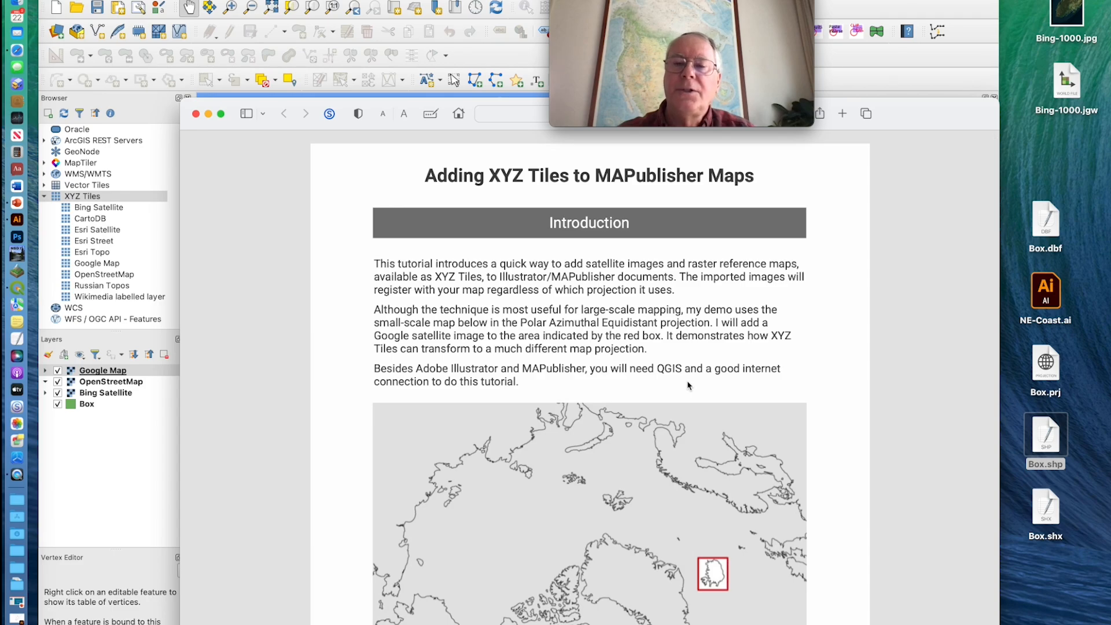
pyautogui.scroll(-8, 688, 386)
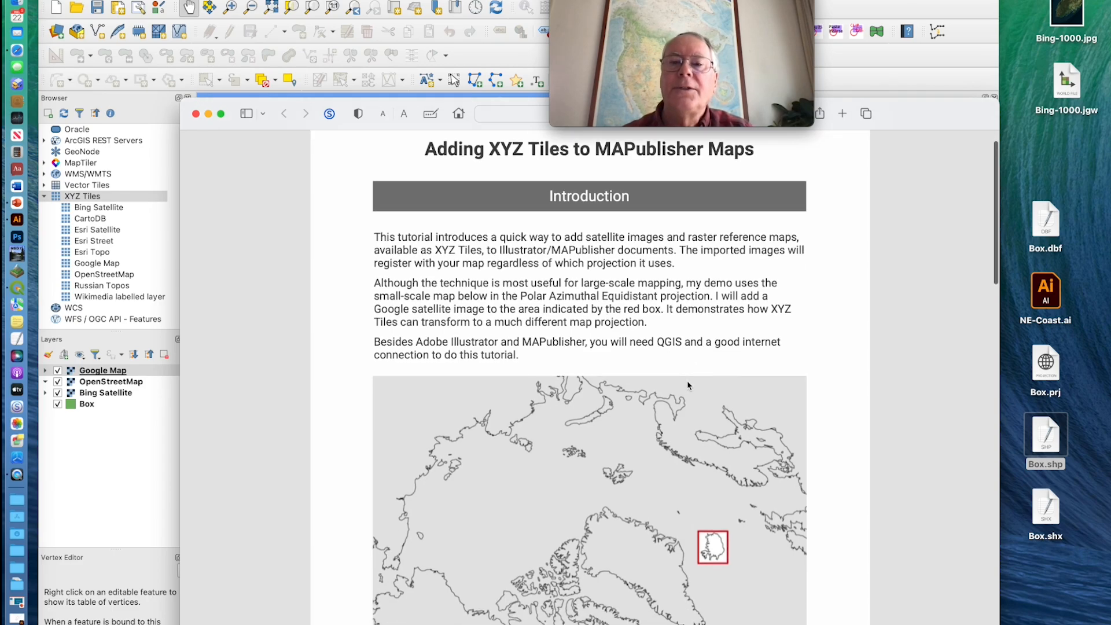
pyautogui.scroll(-20, 688, 386)
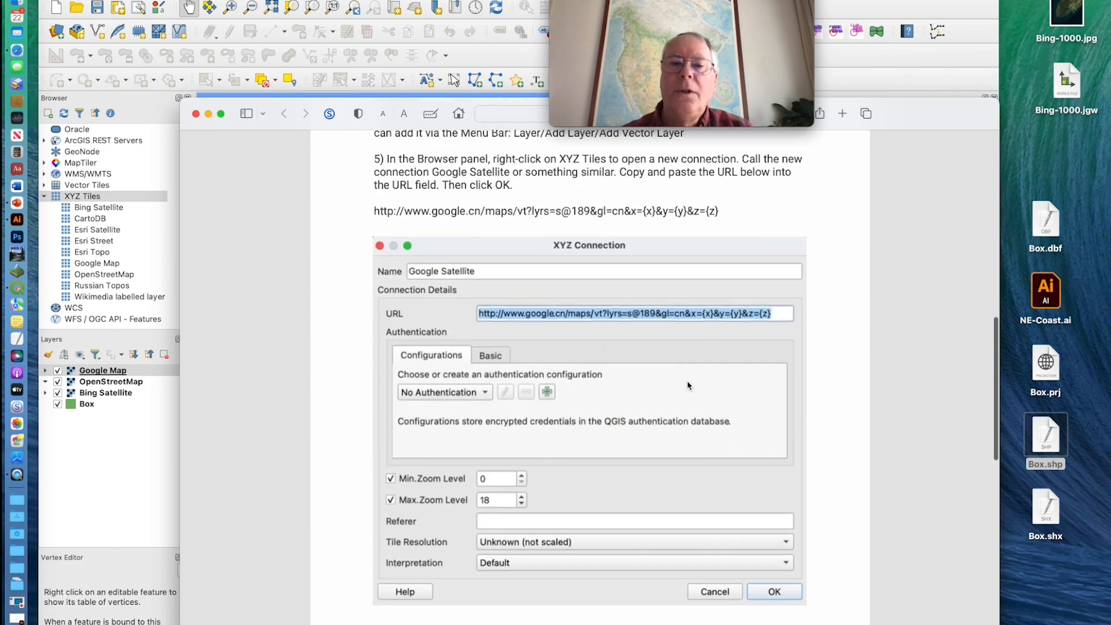
pyautogui.scroll(-20, 688, 386)
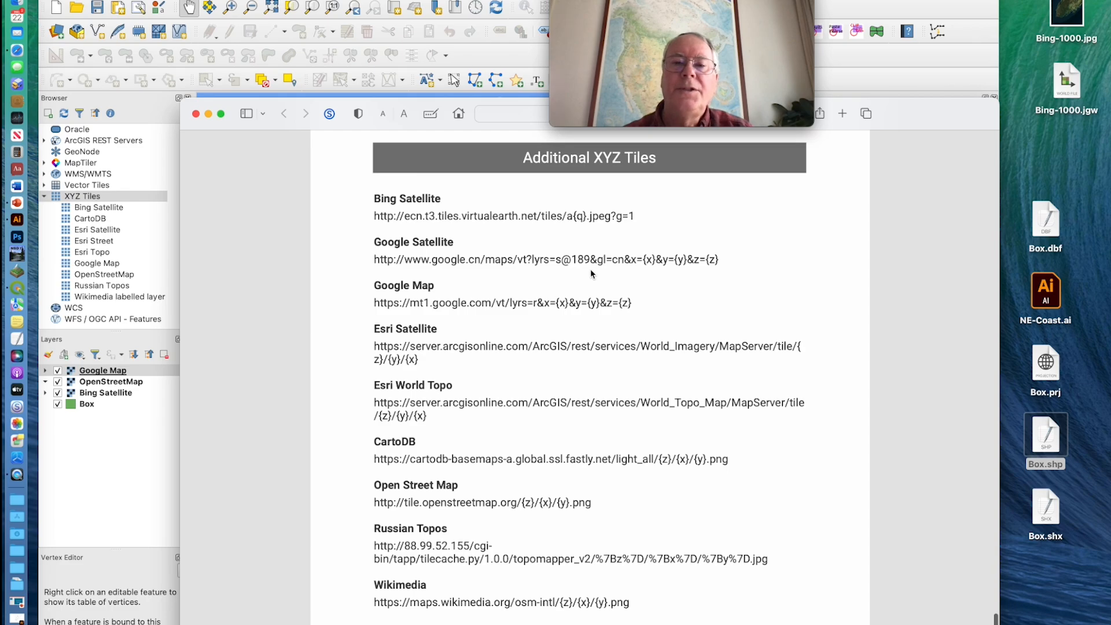
pyautogui.moveTo(722, 259); pyautogui.dragTo(373, 261)
pyautogui.press('super+c')
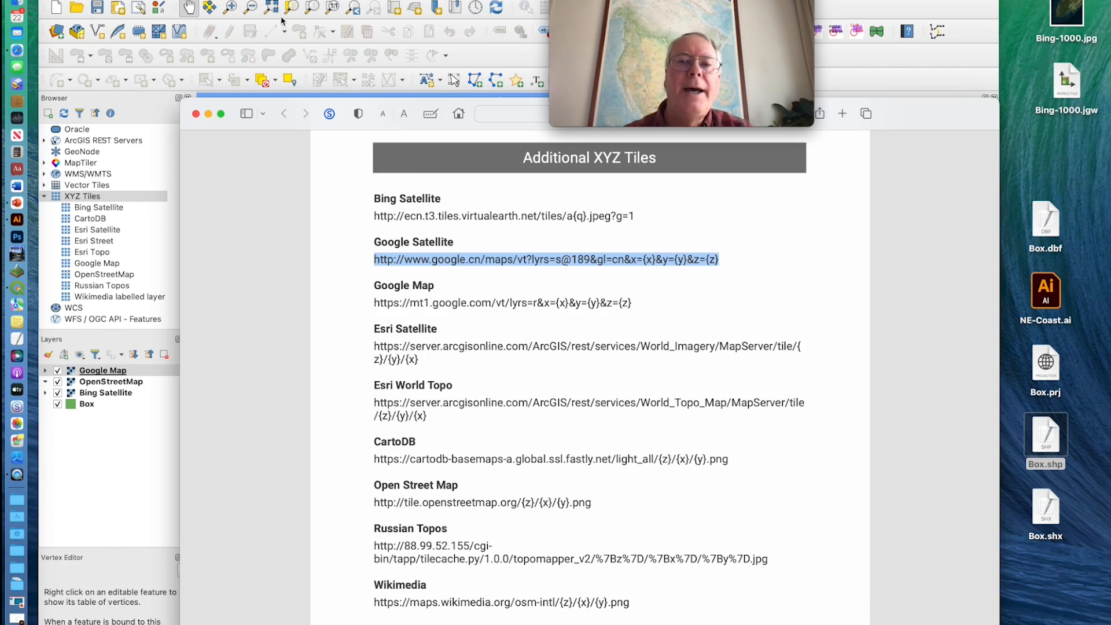
pyautogui.click(207, 113)
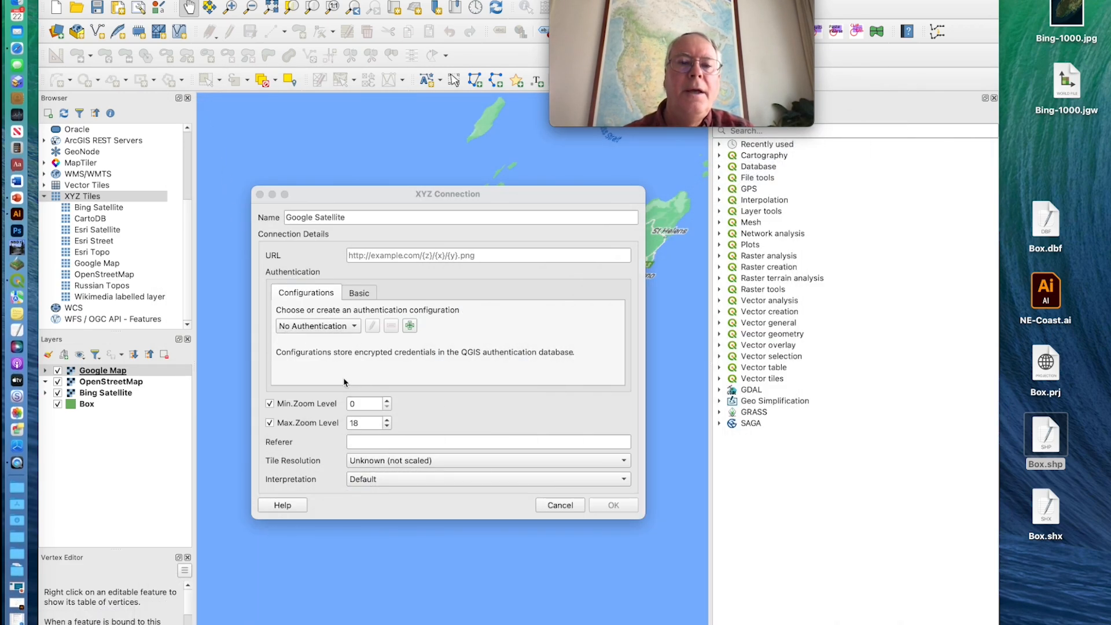
# Paste the copied Google Satellite address as the connection's URL and create the connection
pyautogui.click(369, 253)
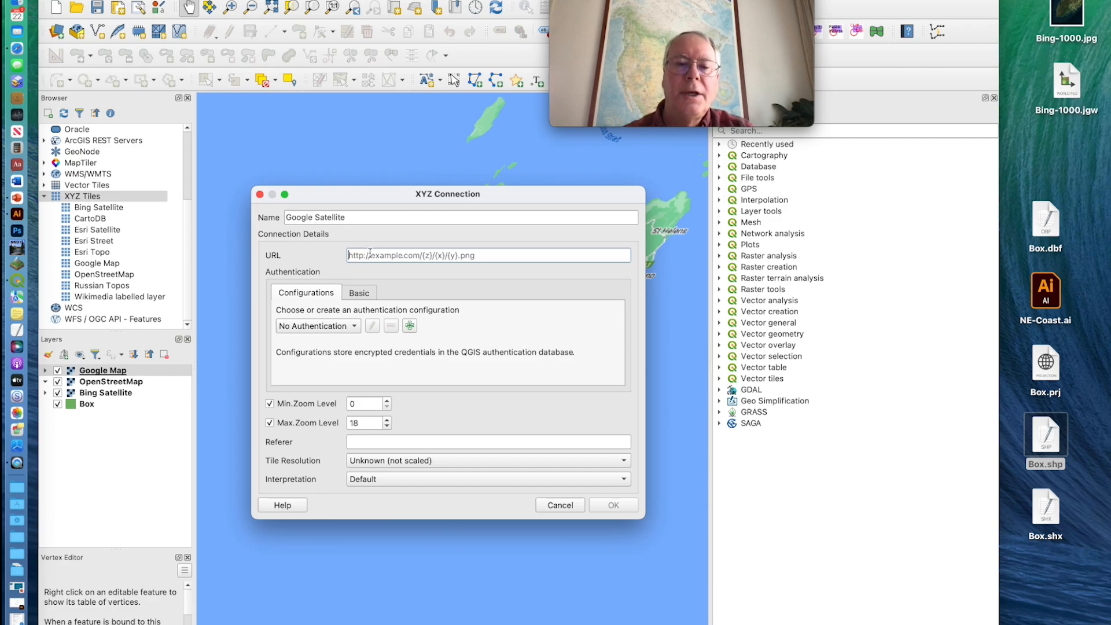
pyautogui.press('super+v')
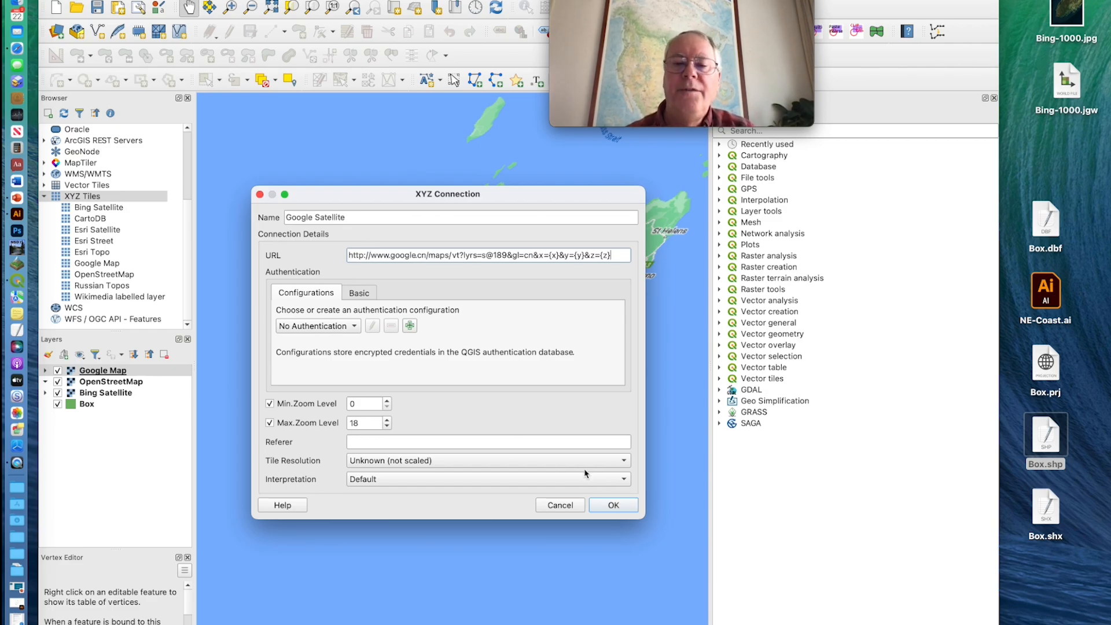
pyautogui.click(611, 505)
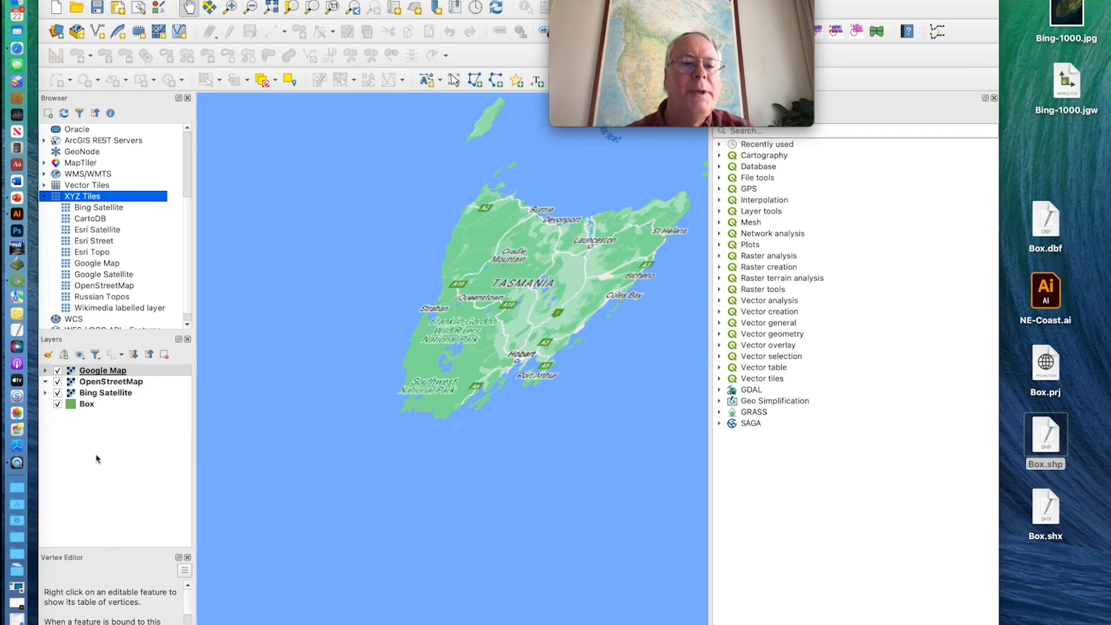
# Add the Google Satellite tiles to the project and hide the Google Map, OpenStreetMap and Bing Satellite layers
pyautogui.click(106, 277)
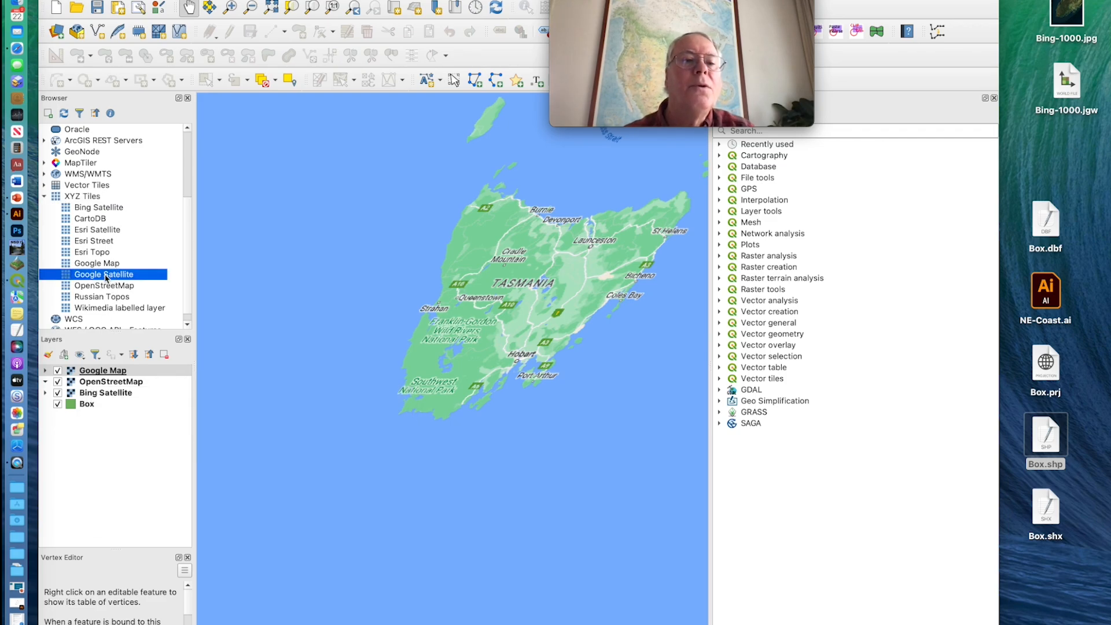
pyautogui.doubleClick(106, 277)
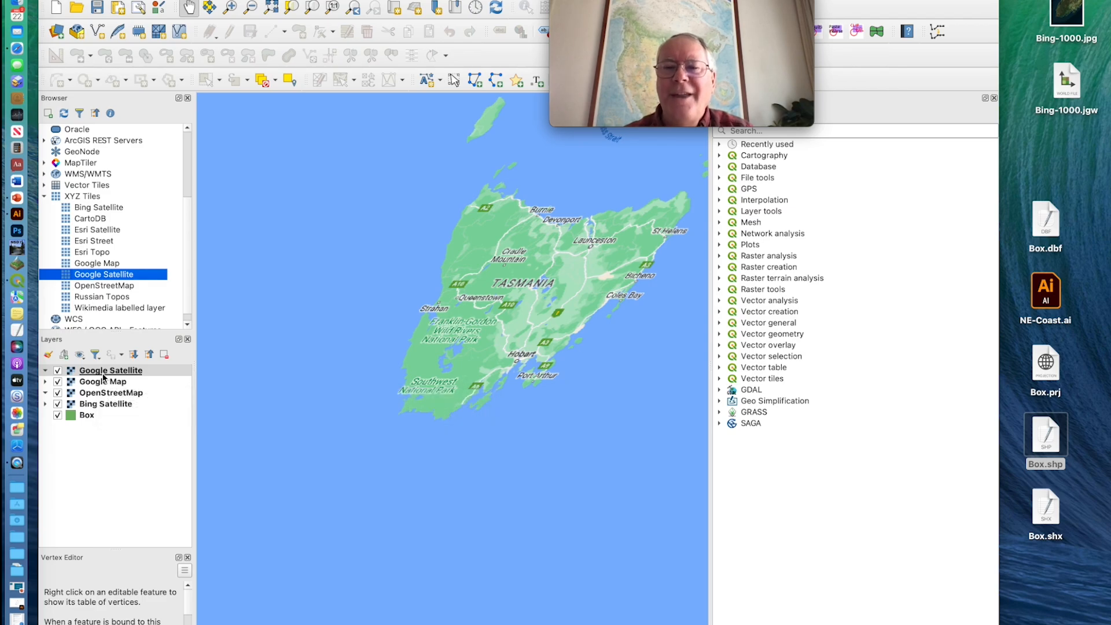
pyautogui.click(58, 382)
pyautogui.click(58, 393)
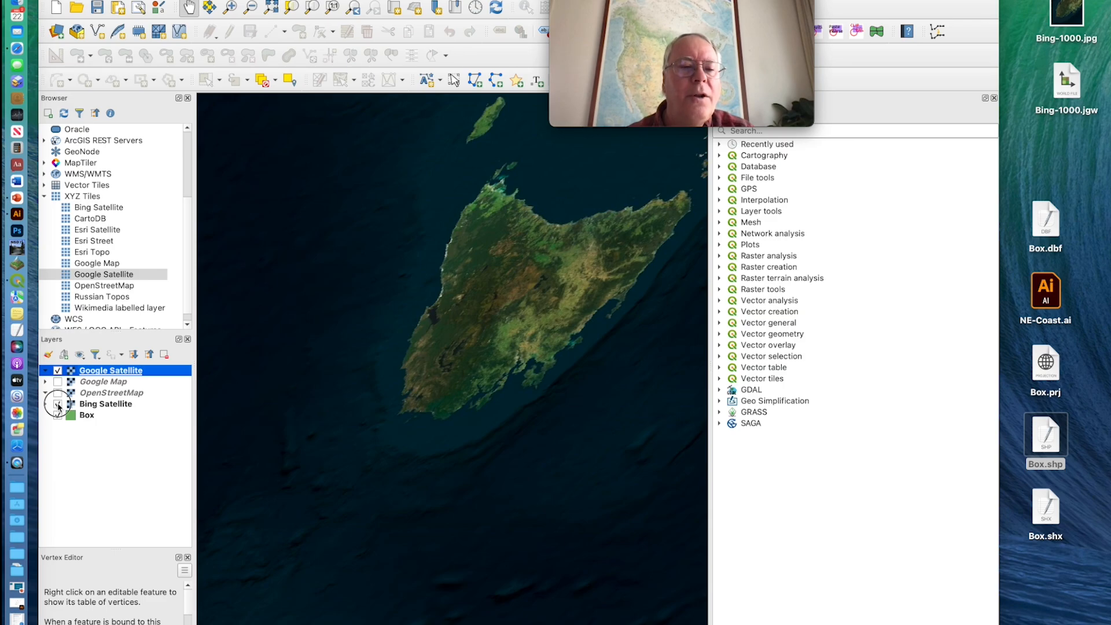
pyautogui.click(58, 404)
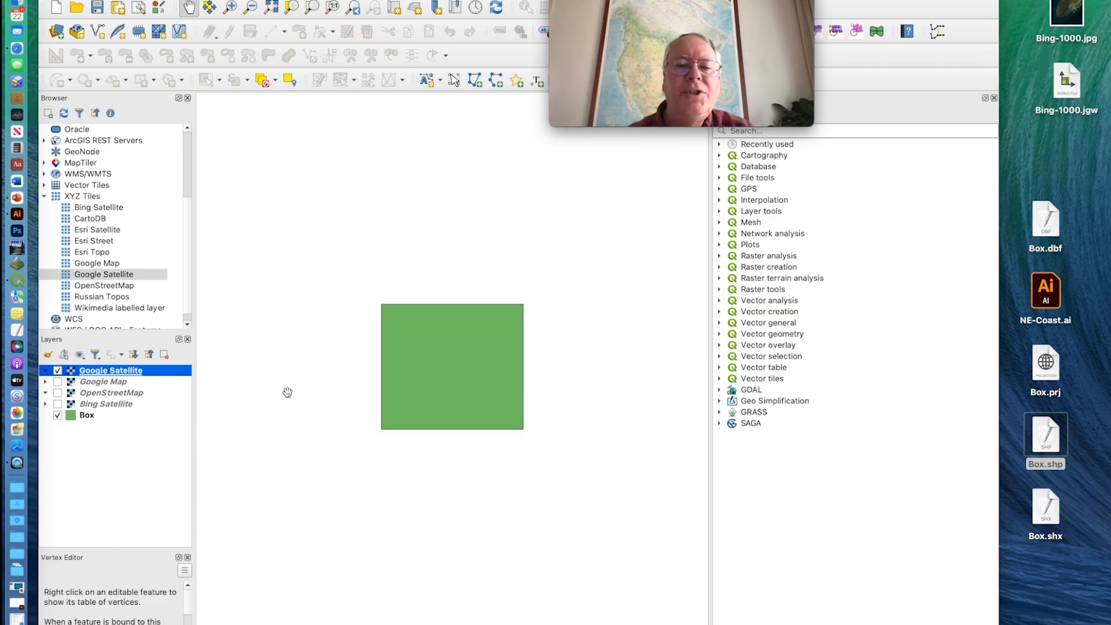
pyautogui.click(351, 384)
pyautogui.click(59, 375)
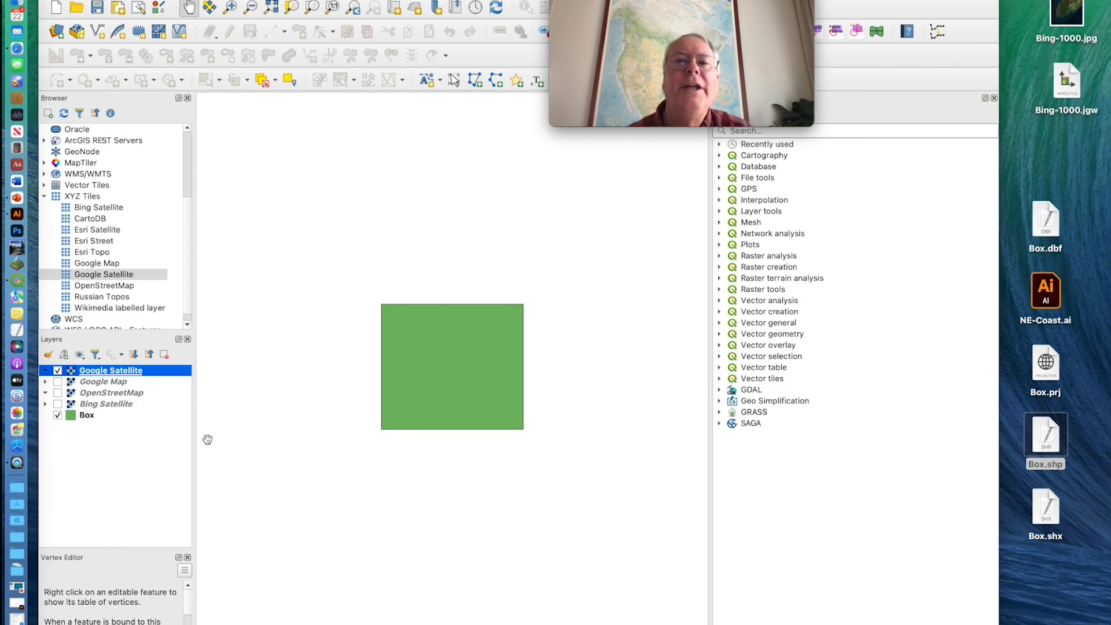
pyautogui.click(485, 111)
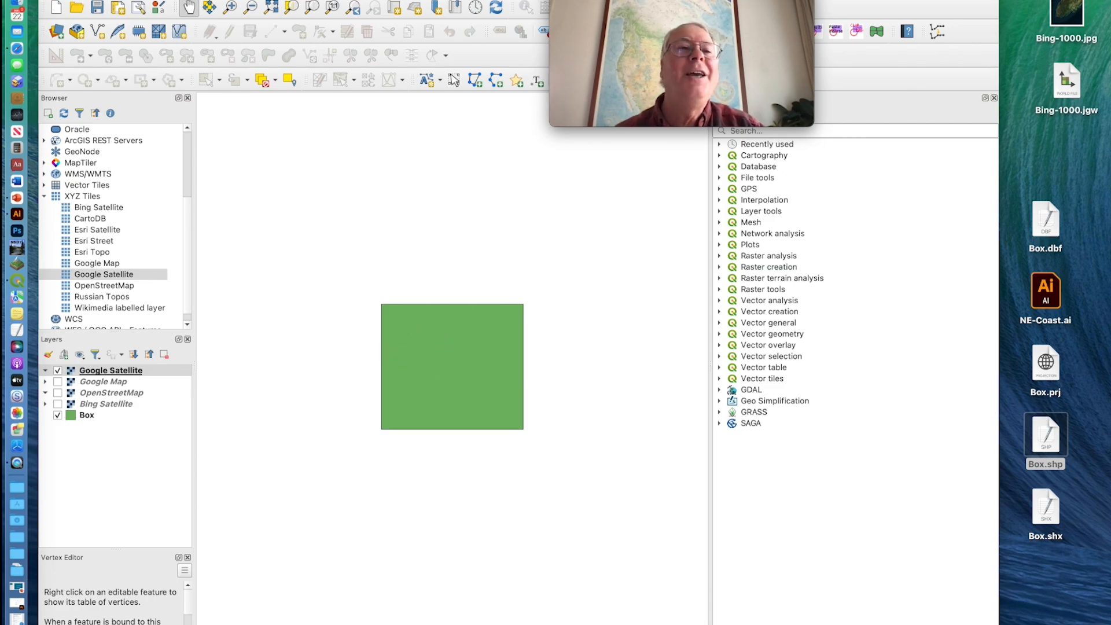
# Open the settings for exporting the current map view as an image
pyautogui.click(79, 0)
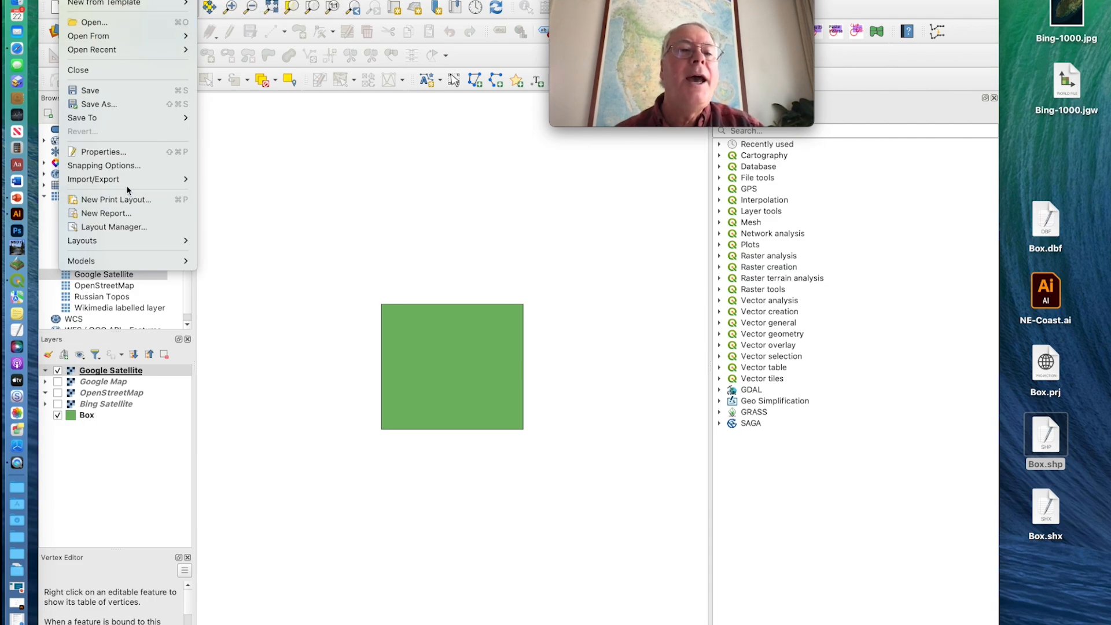
pyautogui.moveTo(132, 180)
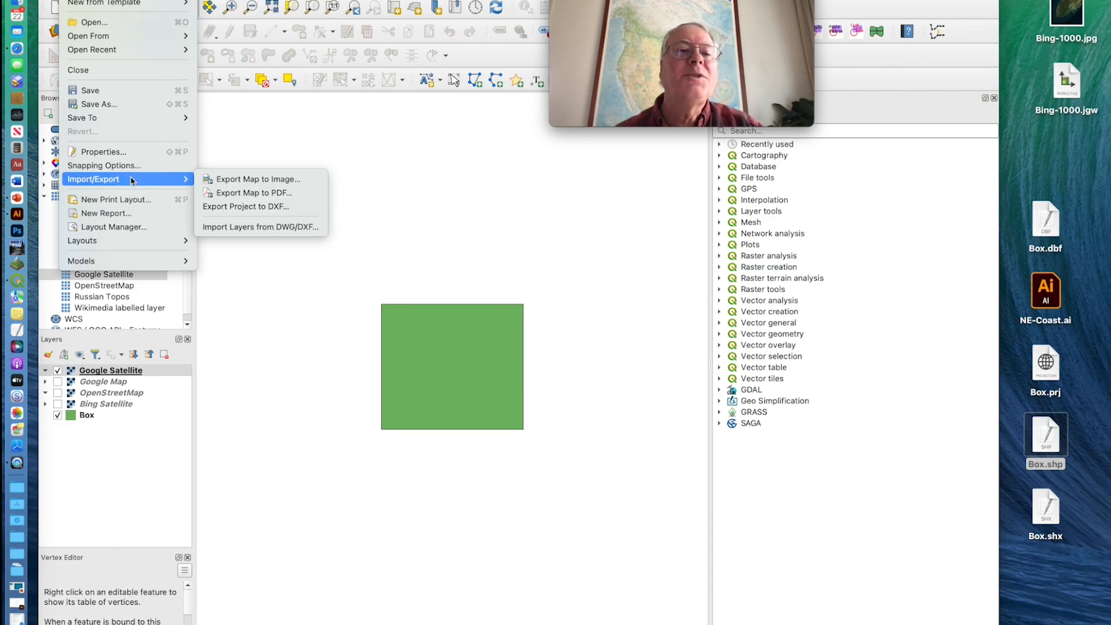
pyautogui.click(226, 184)
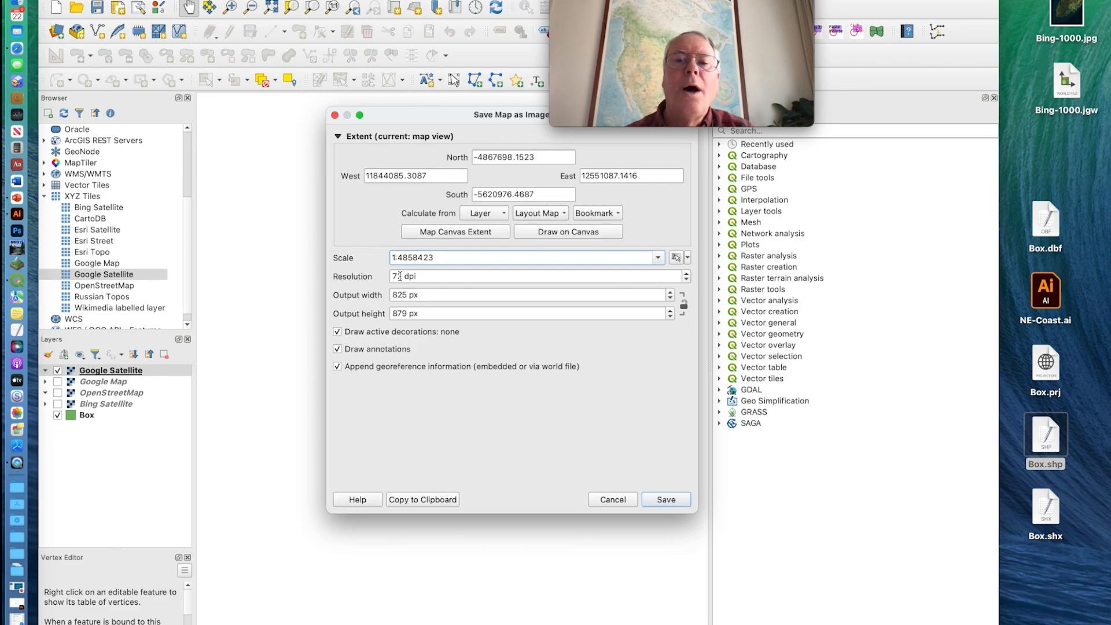
# Set the map image's resolution to 500 dpi and update its output size
pyautogui.moveTo(401, 278); pyautogui.dragTo(389, 276)
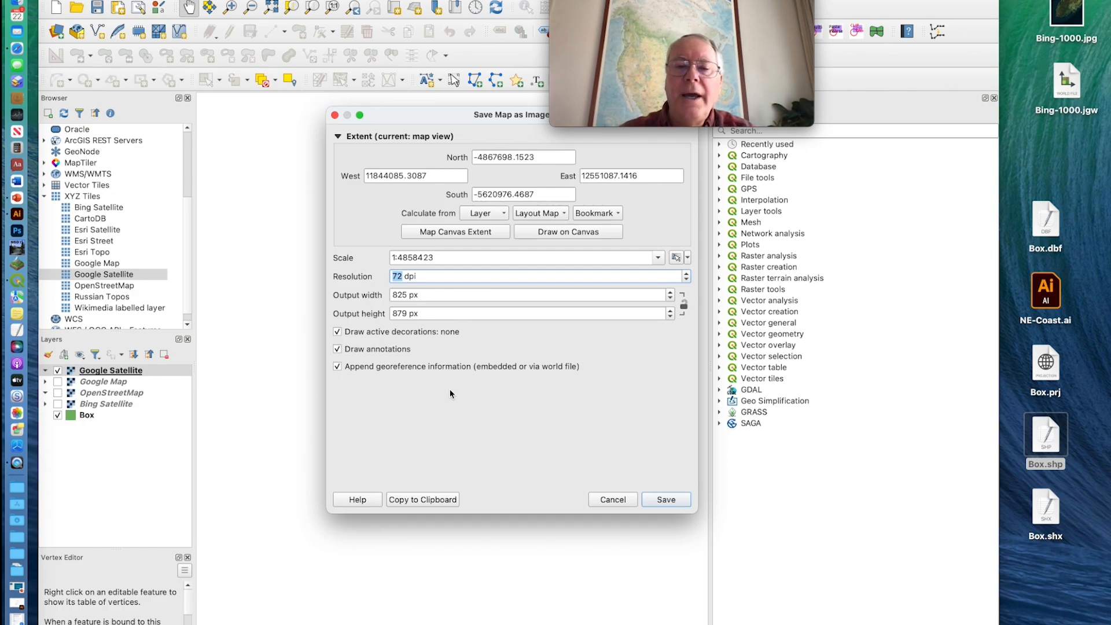
pyautogui.write('500')
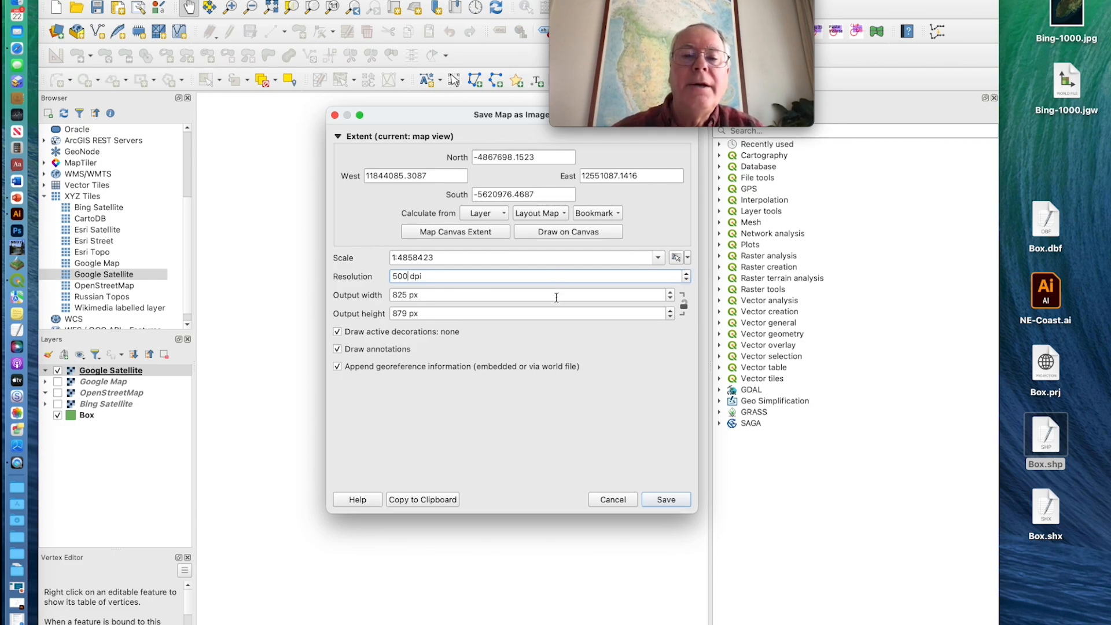
pyautogui.click(558, 295)
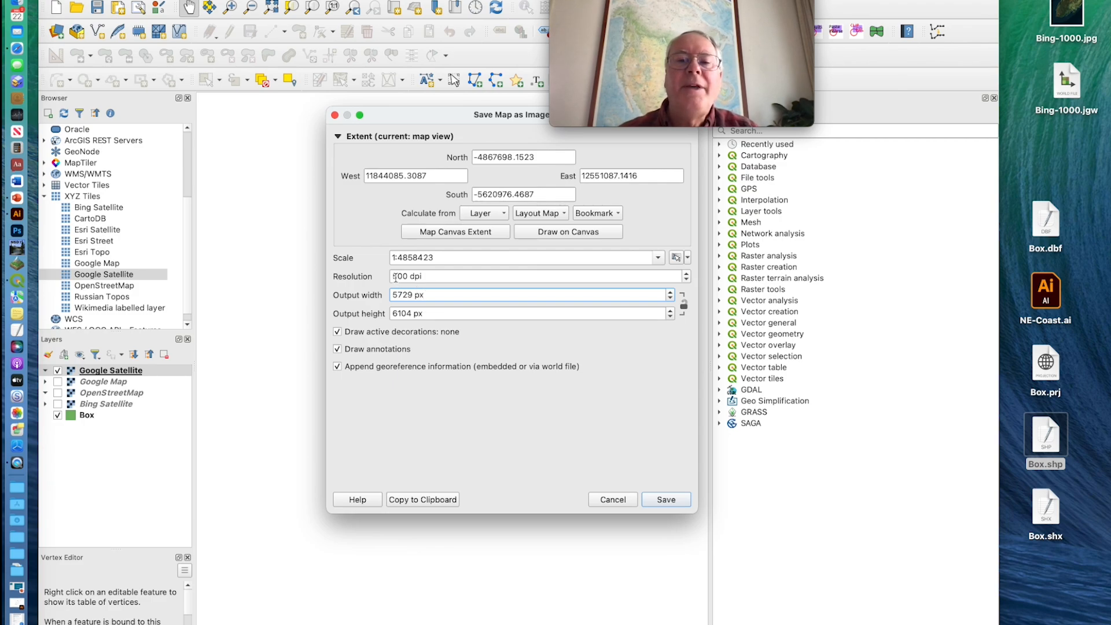
# Set the map image's resolution to 300 dpi and update its output size
pyautogui.moveTo(398, 277); pyautogui.dragTo(390, 278)
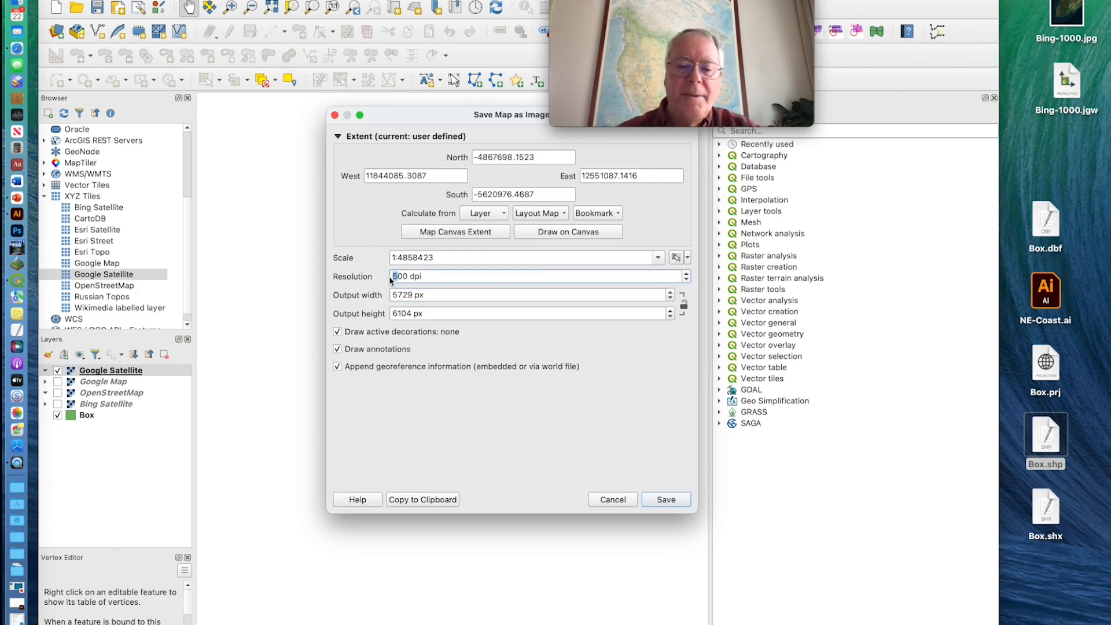
pyautogui.write('3')
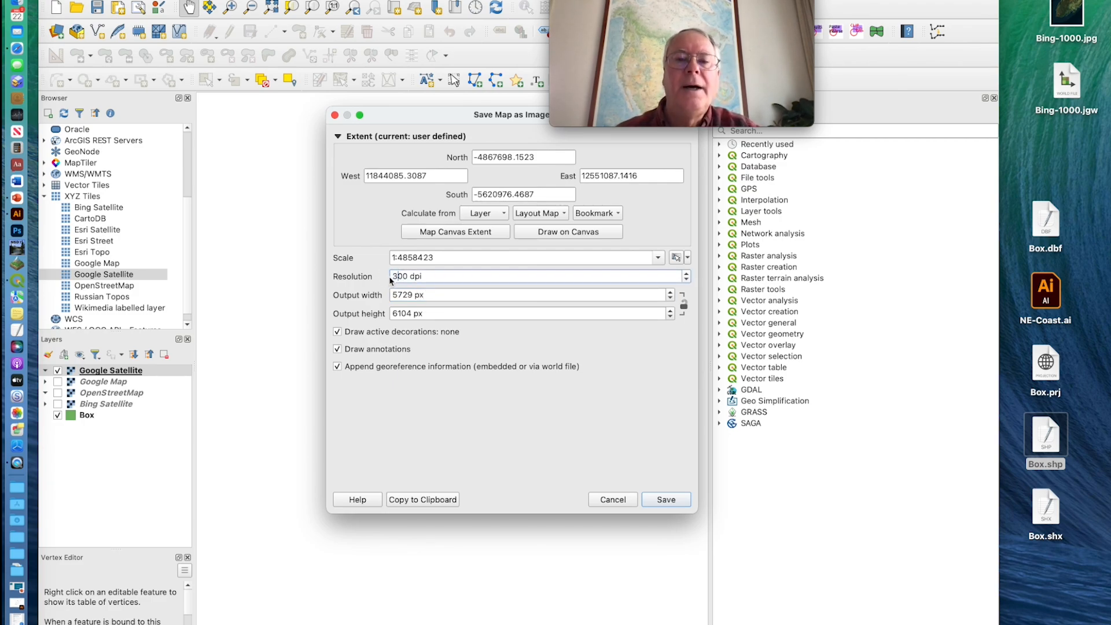
pyautogui.click(452, 295)
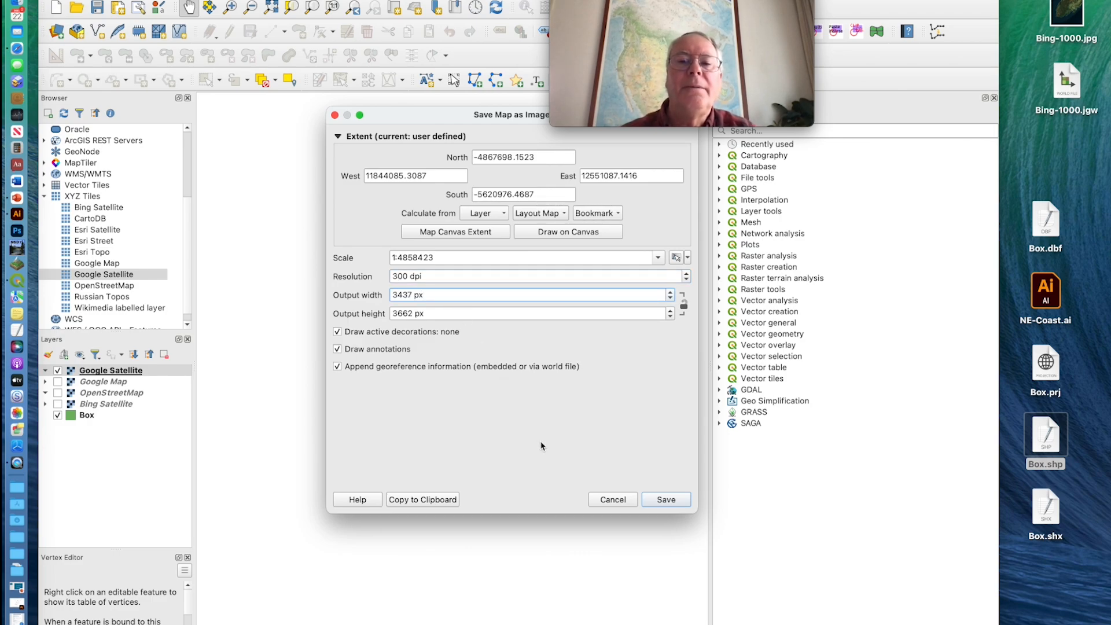
# Save the map image to the desktop in JPG format with the file name G
pyautogui.click(666, 501)
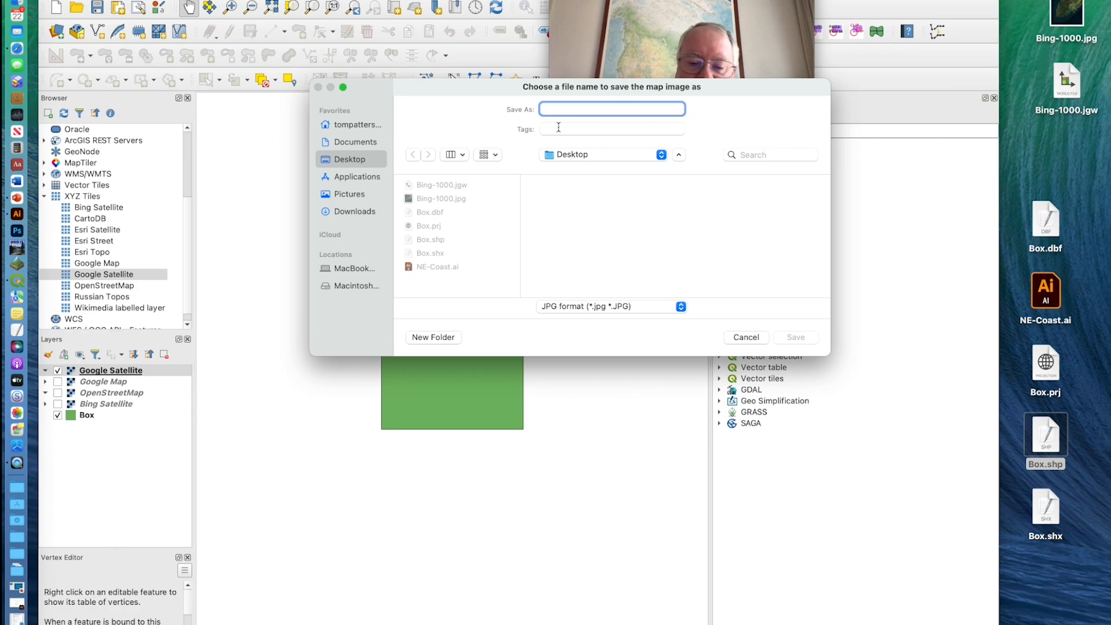
pyautogui.write('G')
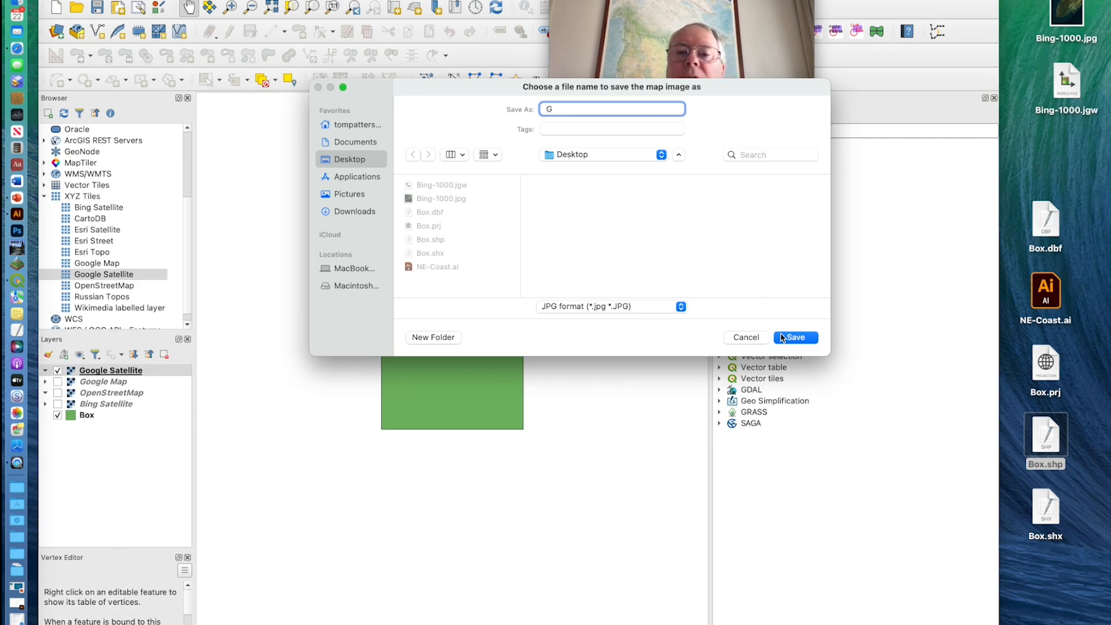
pyautogui.click(603, 307)
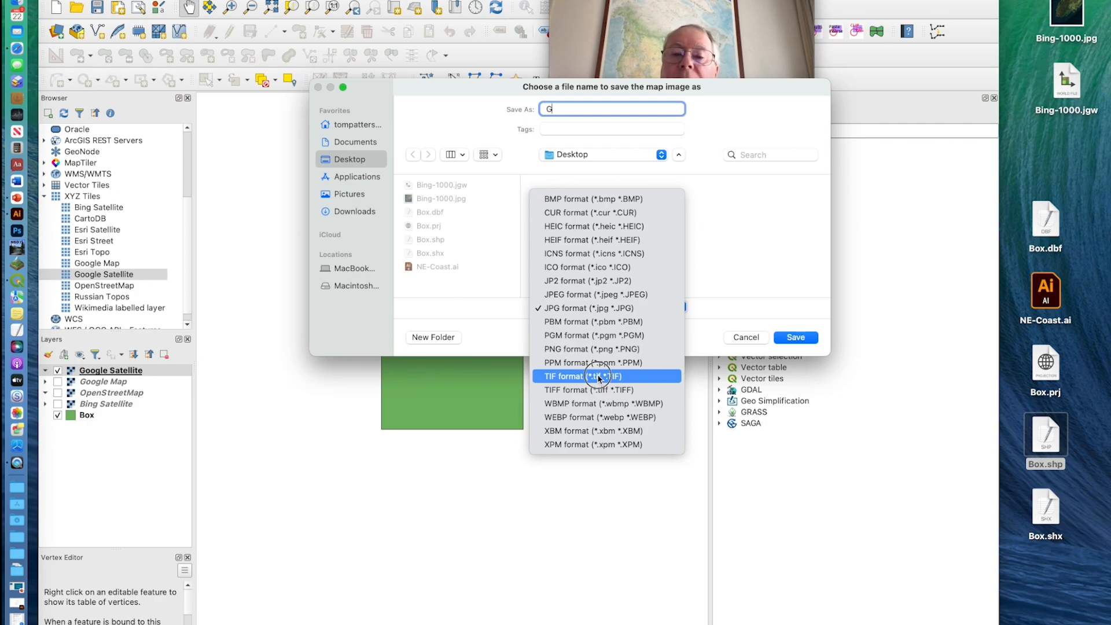
pyautogui.click(605, 311)
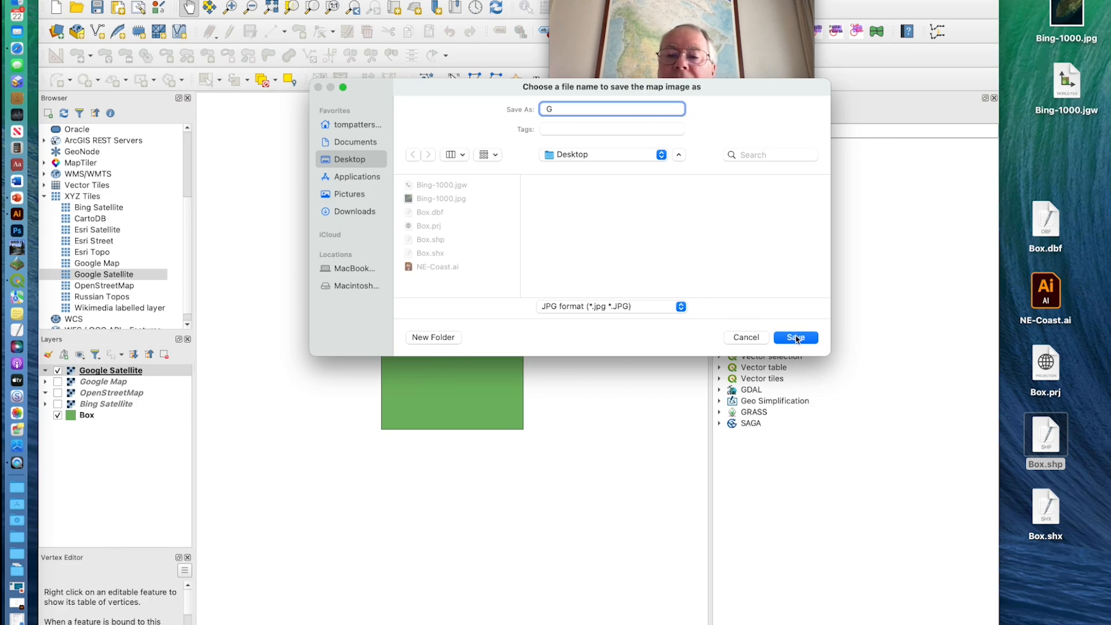
pyautogui.click(796, 337)
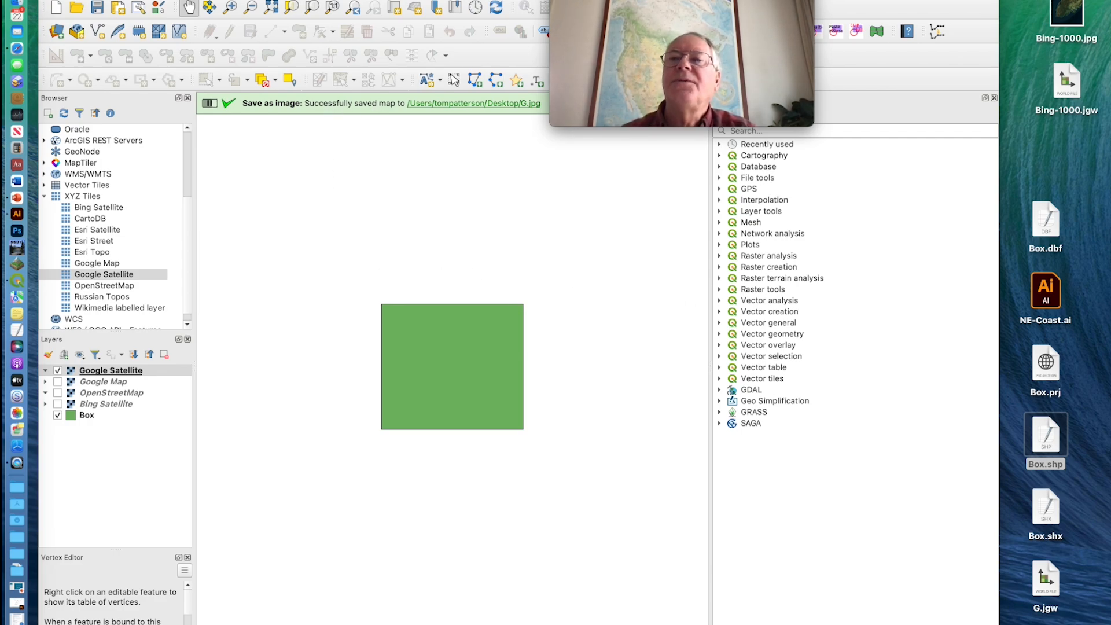
# Minimize QGIS, place G.jpg and G.jgw together on the desktop, and switch to the NE-Coast.ai document in Illustrator
pyautogui.press('super+m')
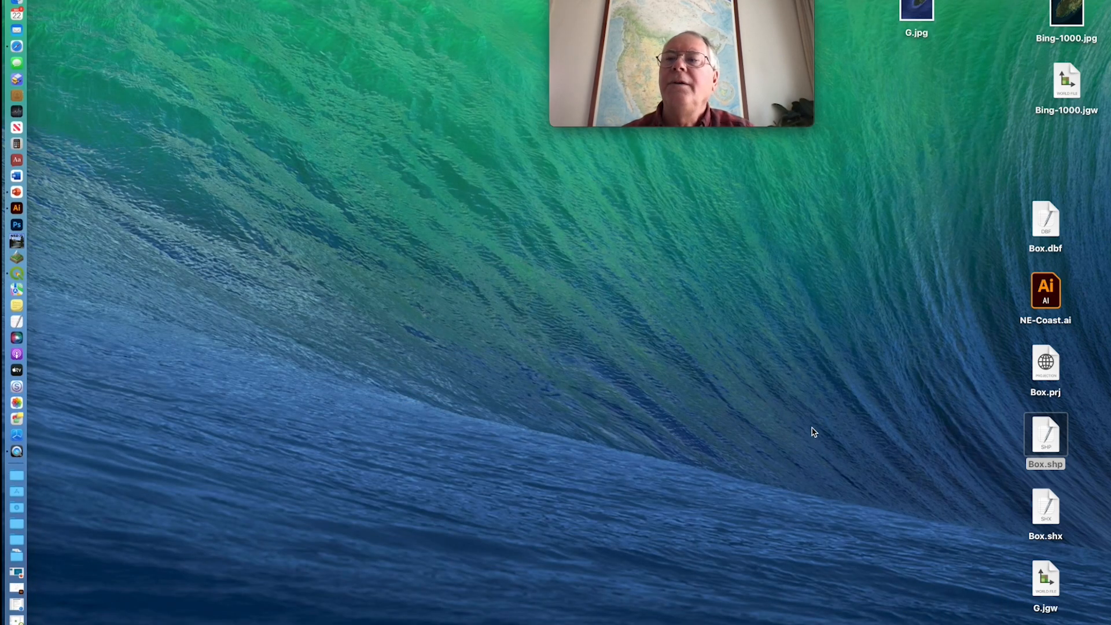
pyautogui.moveTo(923, 17); pyautogui.dragTo(929, 482)
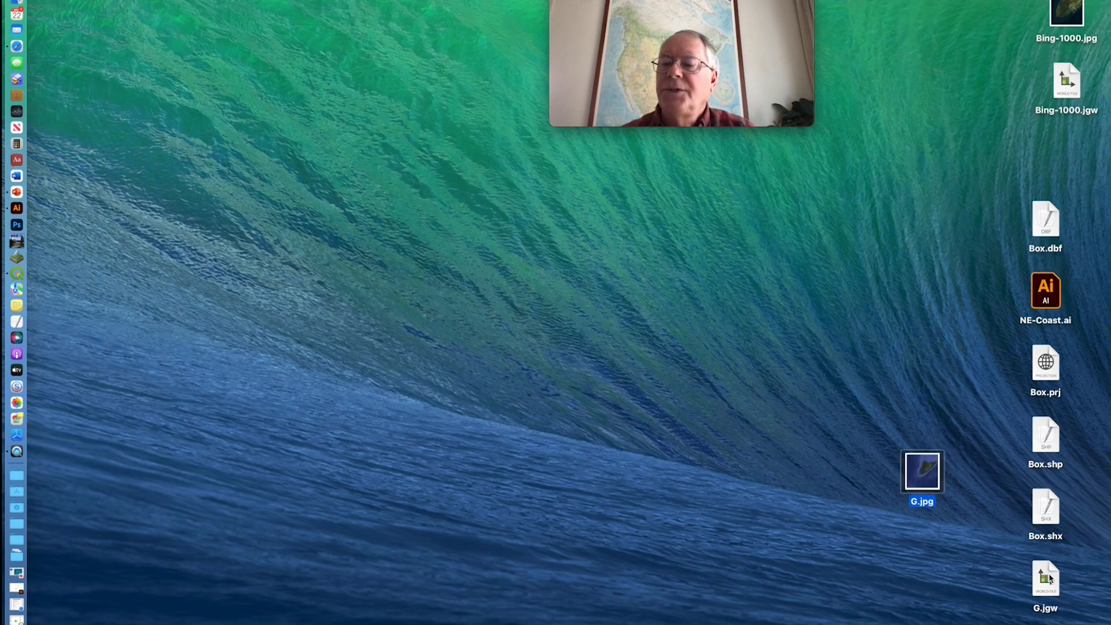
pyautogui.moveTo(1049, 579); pyautogui.dragTo(934, 540)
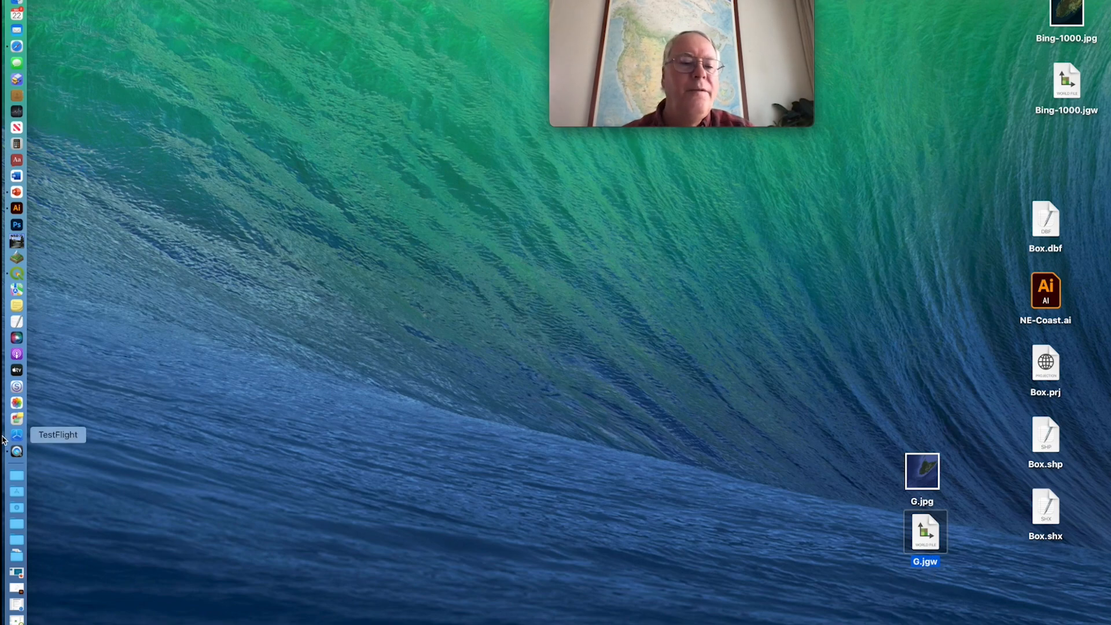
pyautogui.click(18, 588)
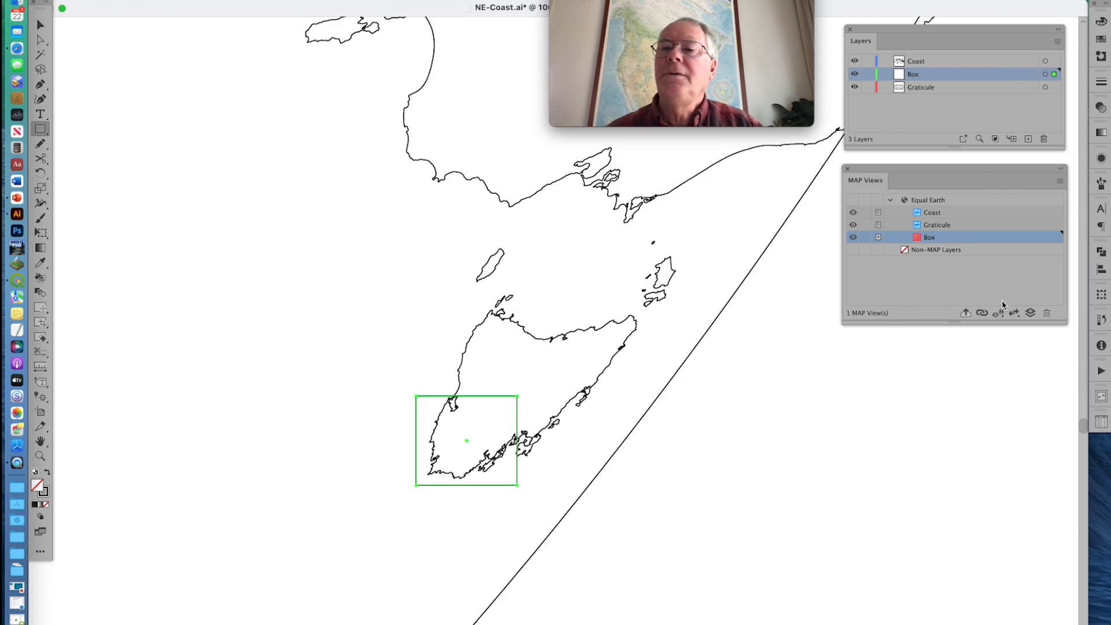
# Add a MAP layer named Google with the Image feature type to the Equal Earth map view
pyautogui.click(1030, 314)
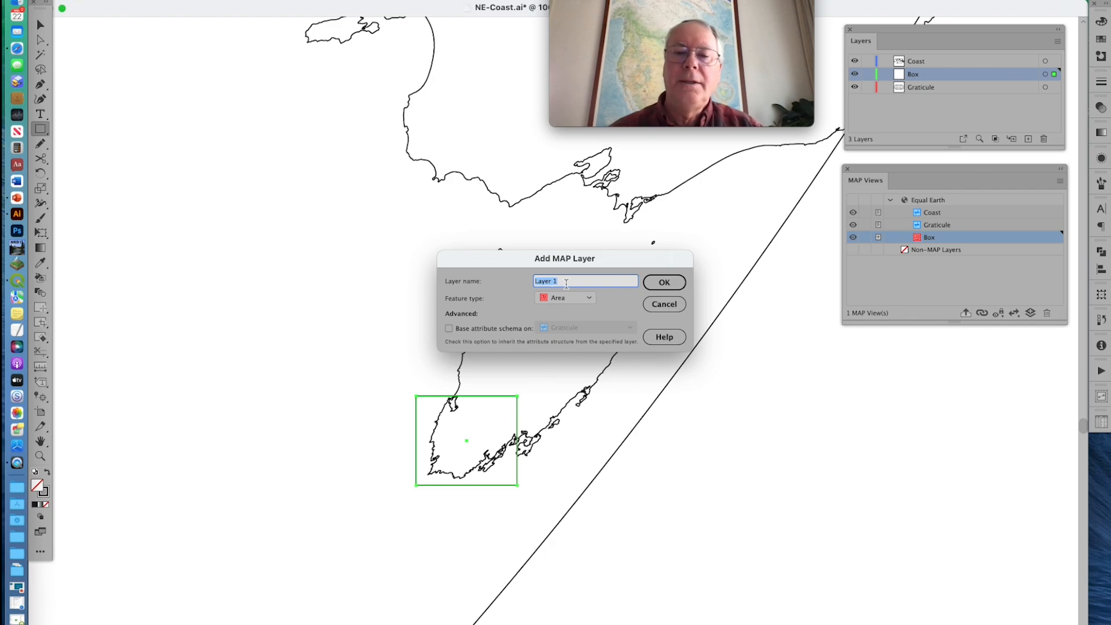
pyautogui.write('Goog')
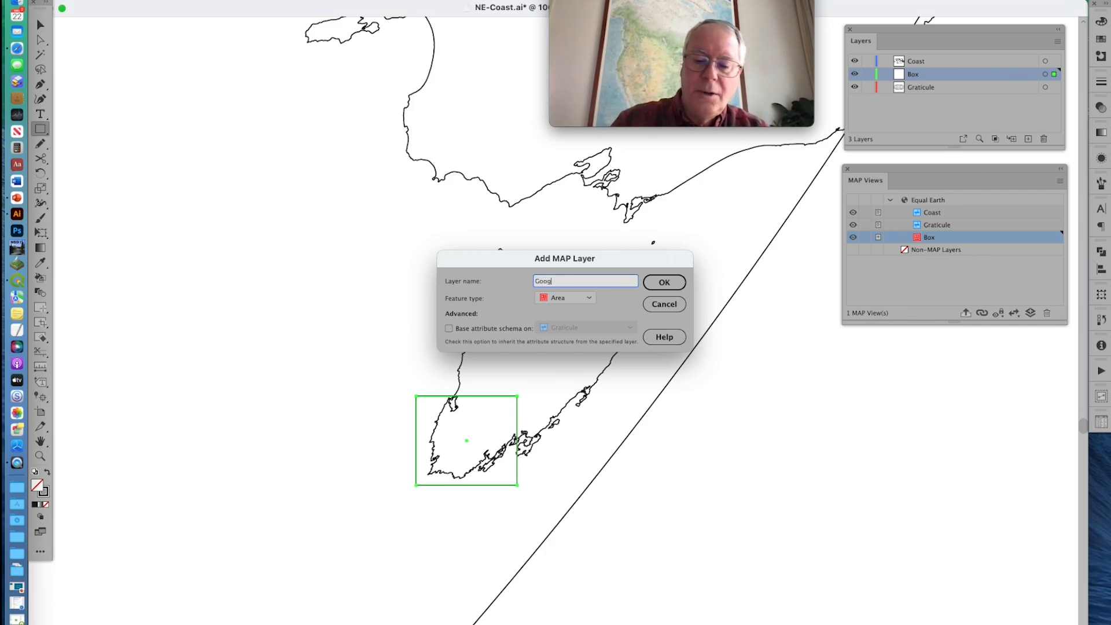
pyautogui.write('le')
pyautogui.click(551, 299)
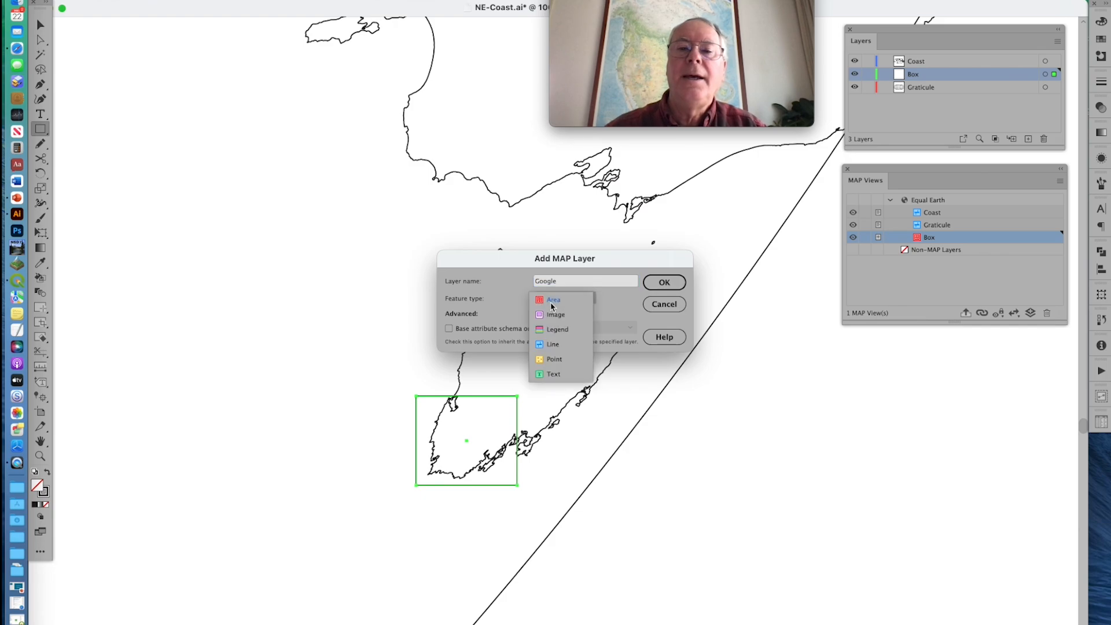
pyautogui.click(555, 316)
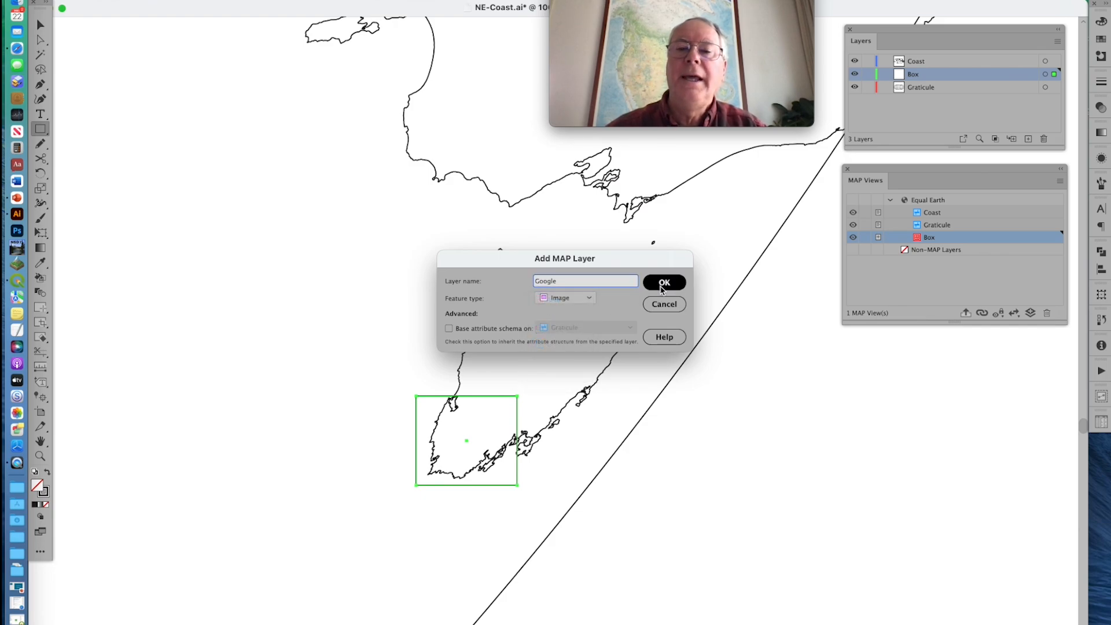
pyautogui.click(663, 284)
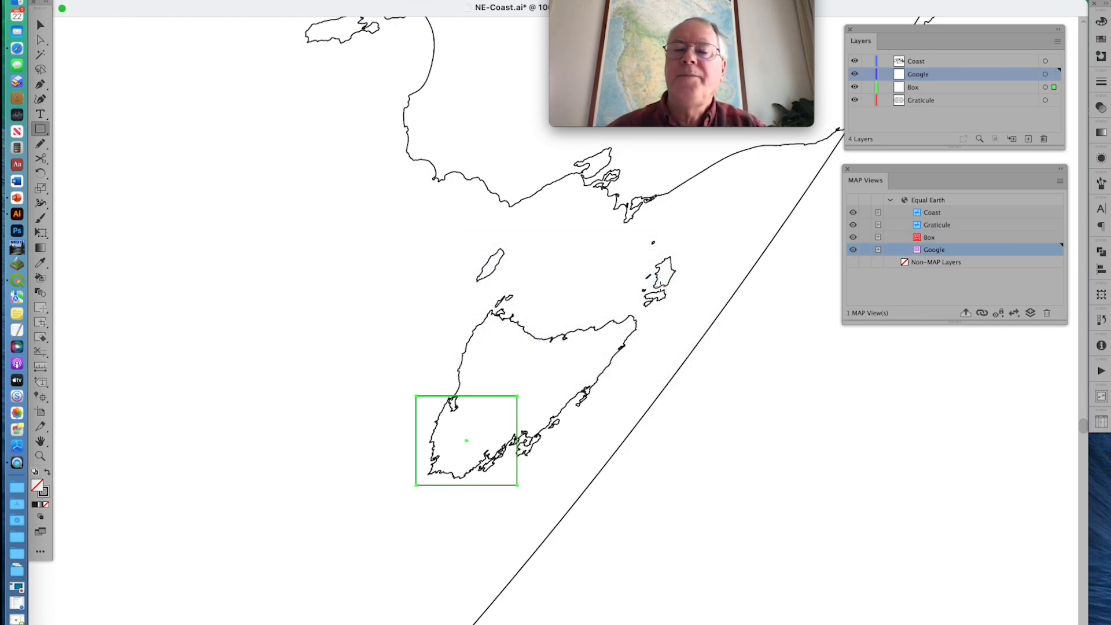
# Place G.jpg from the desktop into the document on the Google layer
pyautogui.click(148, 0)
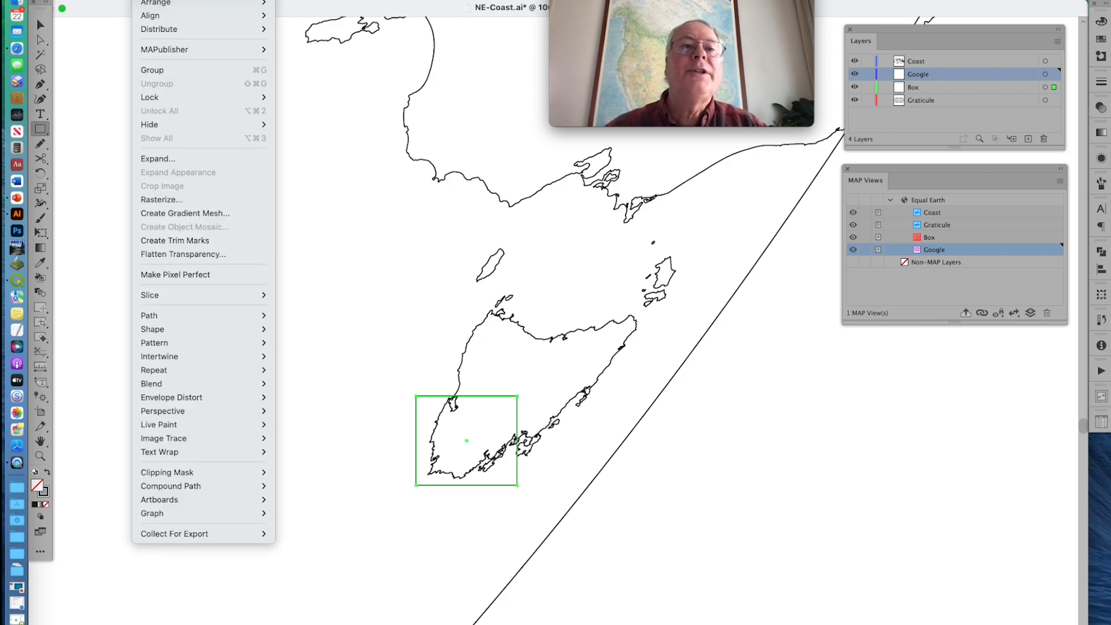
pyautogui.moveTo(93, 0)
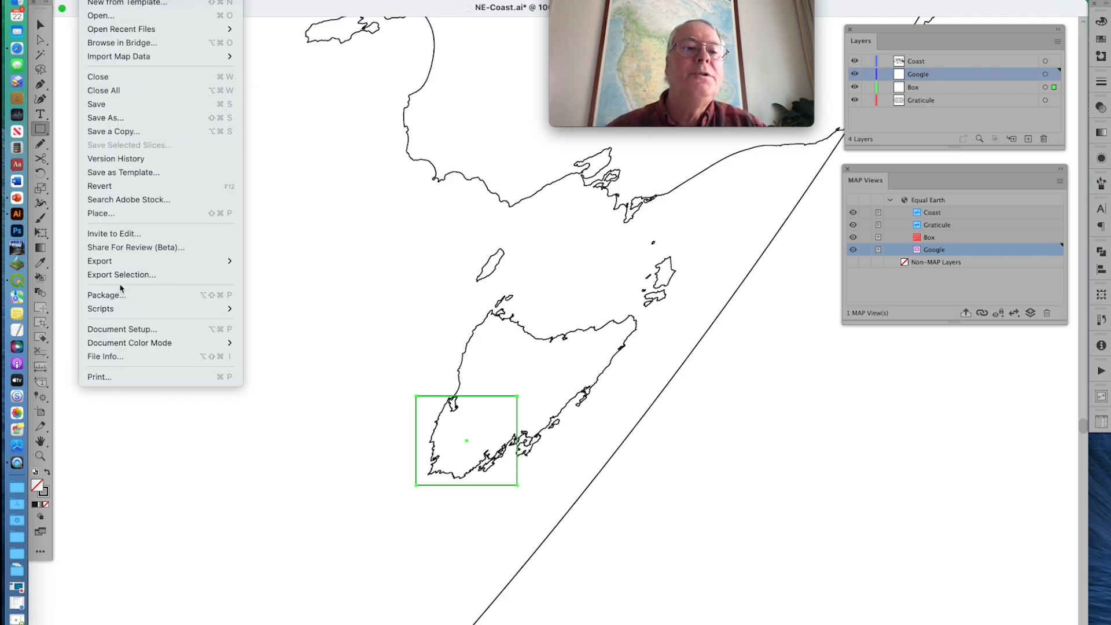
pyautogui.click(118, 213)
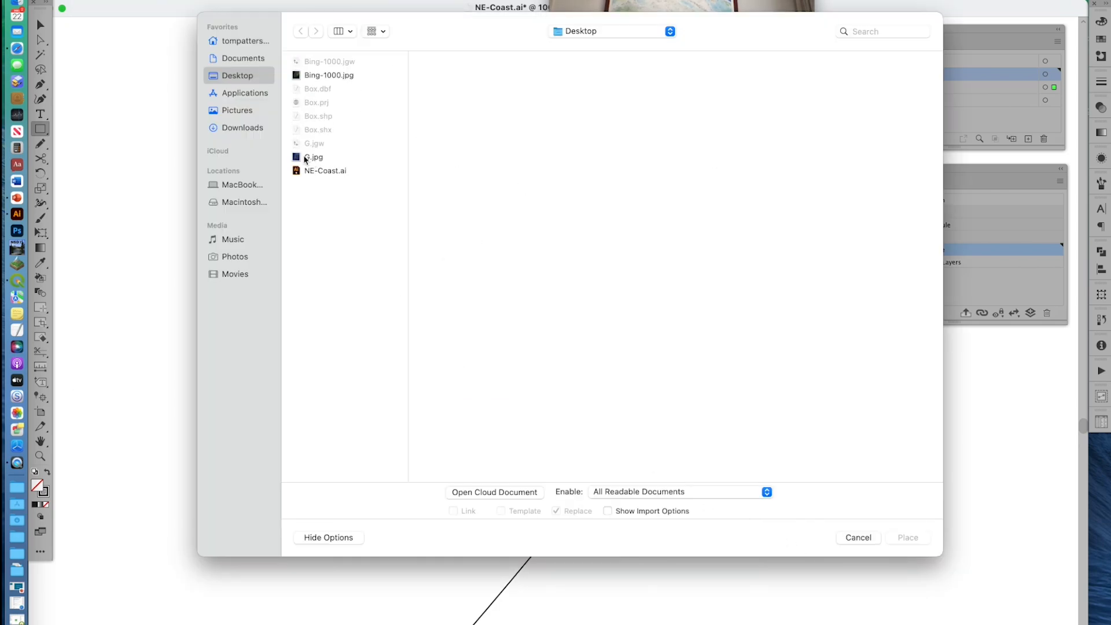
pyautogui.doubleClick(318, 162)
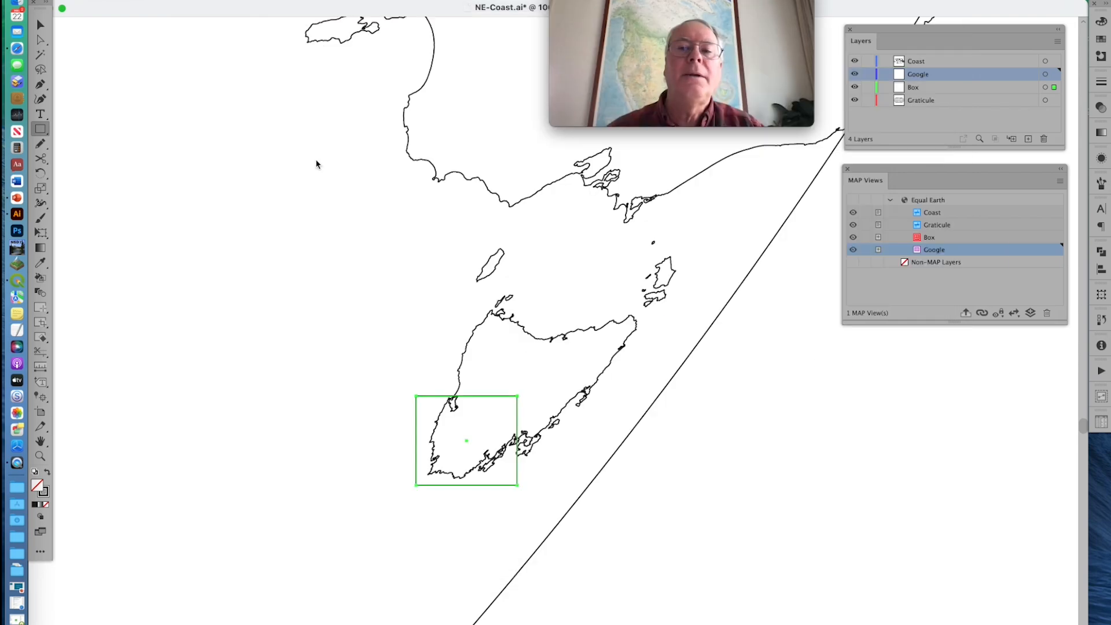
pyautogui.click(322, 290)
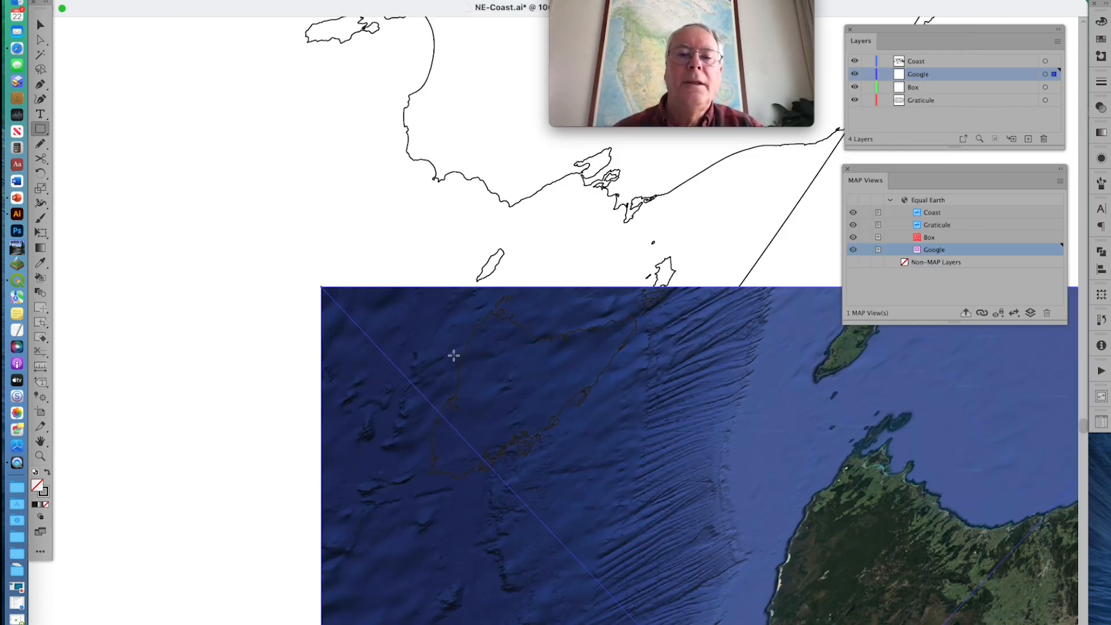
# Register the placed satellite image with MAPublisher, loading its georeferencing from the world file G.jgw
pyautogui.click(149, 0)
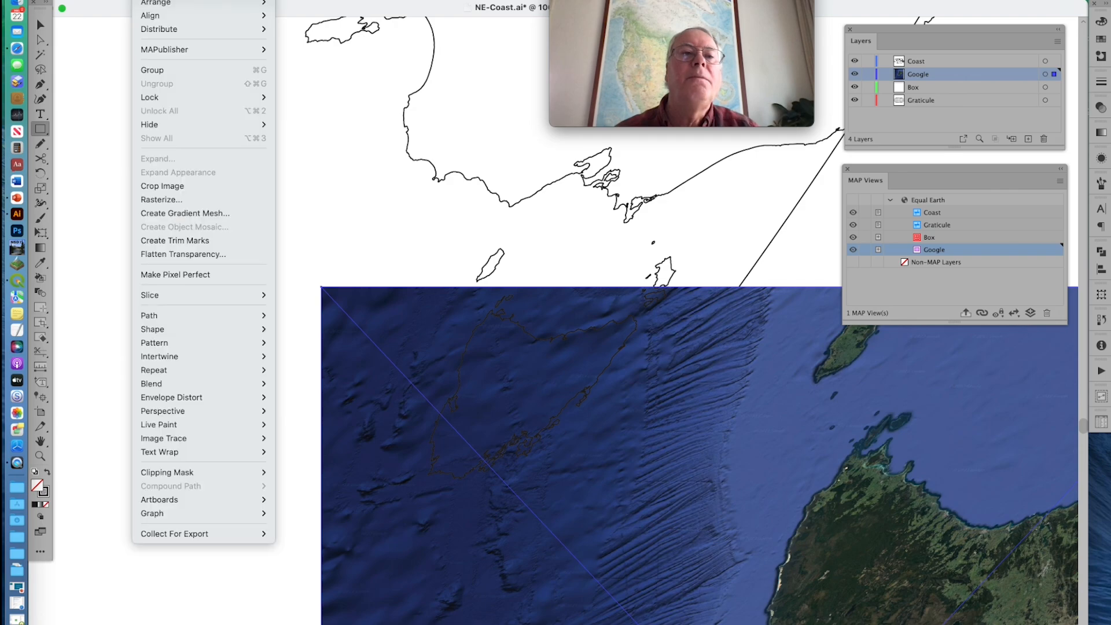
pyautogui.moveTo(183, 54)
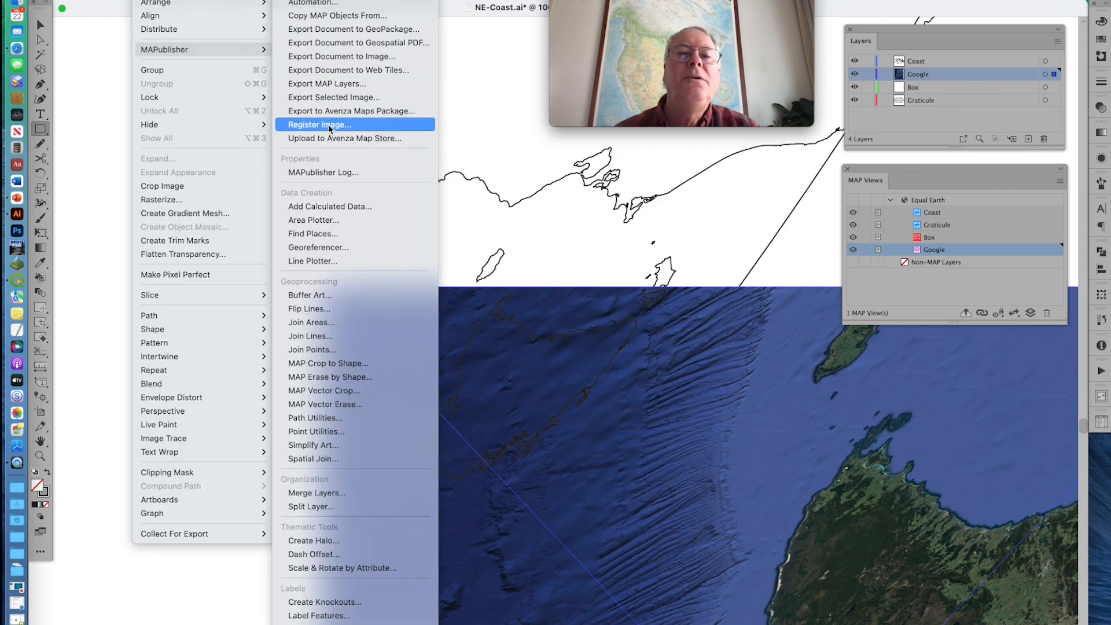
pyautogui.click(329, 125)
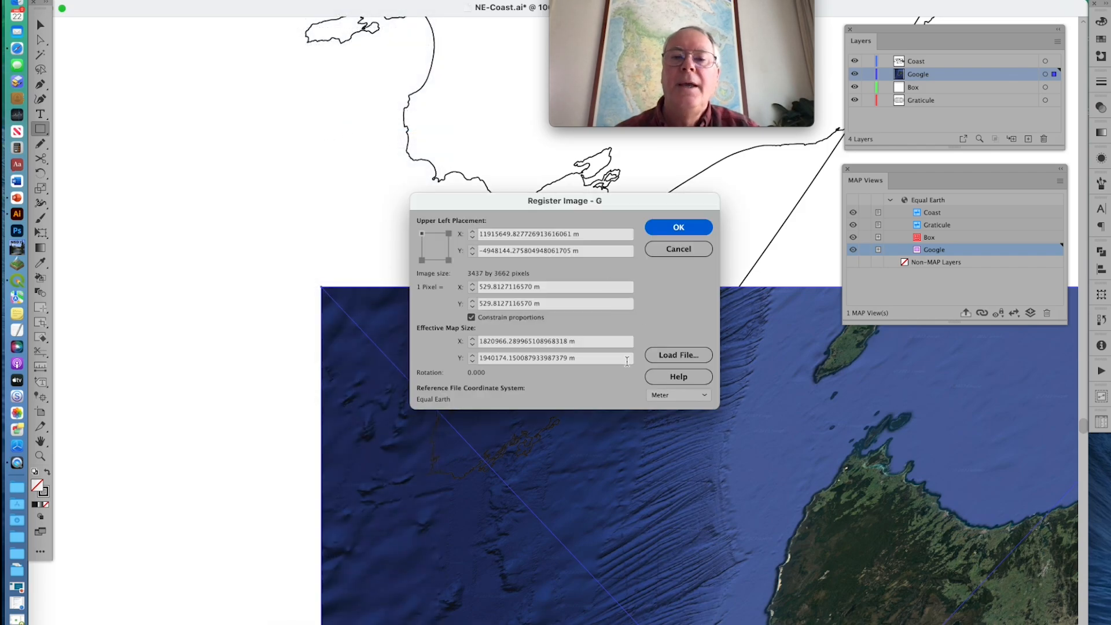
pyautogui.click(672, 359)
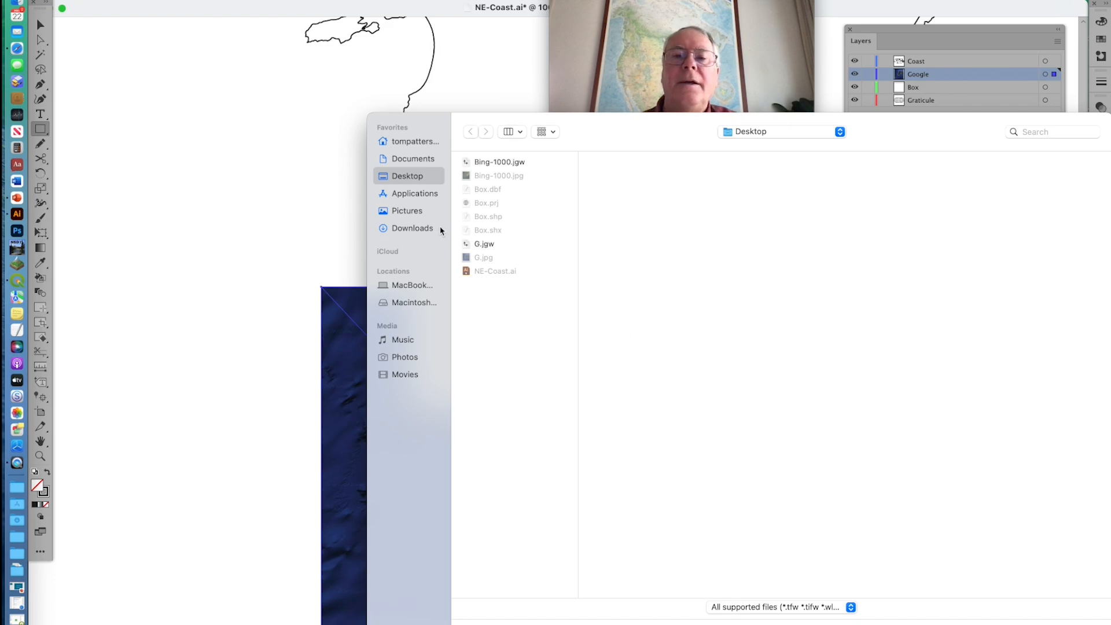
pyautogui.click(478, 245)
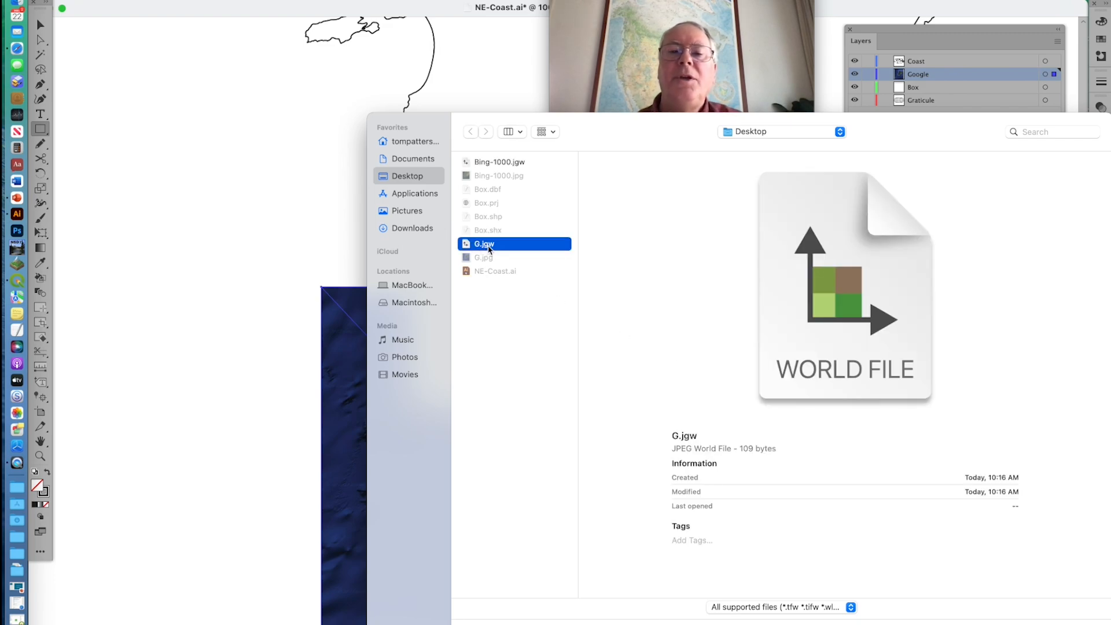
pyautogui.doubleClick(489, 246)
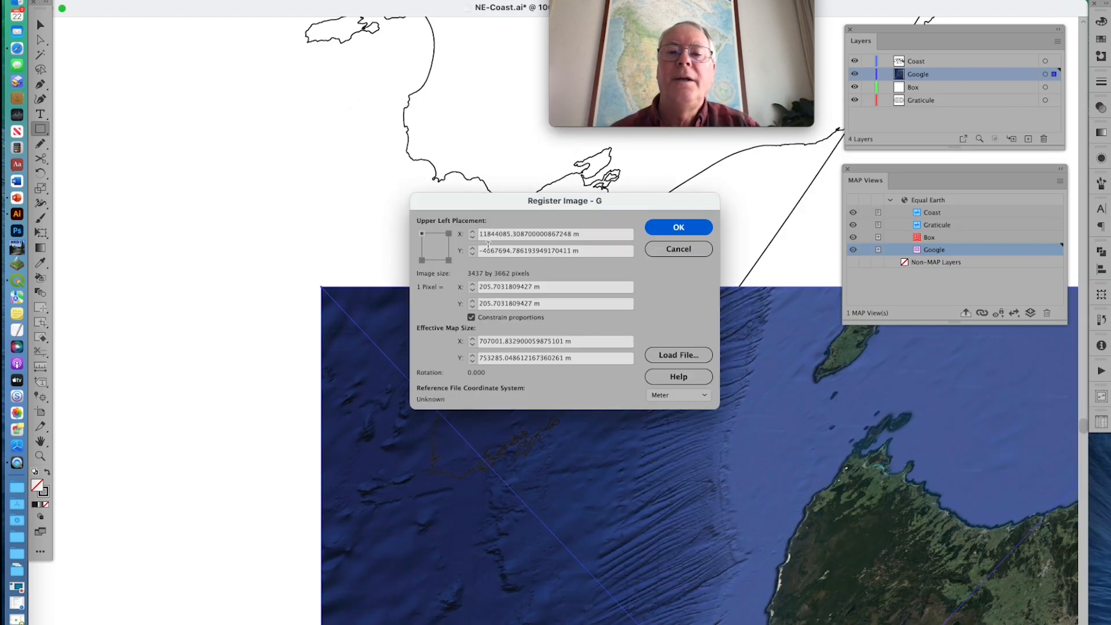
pyautogui.click(664, 226)
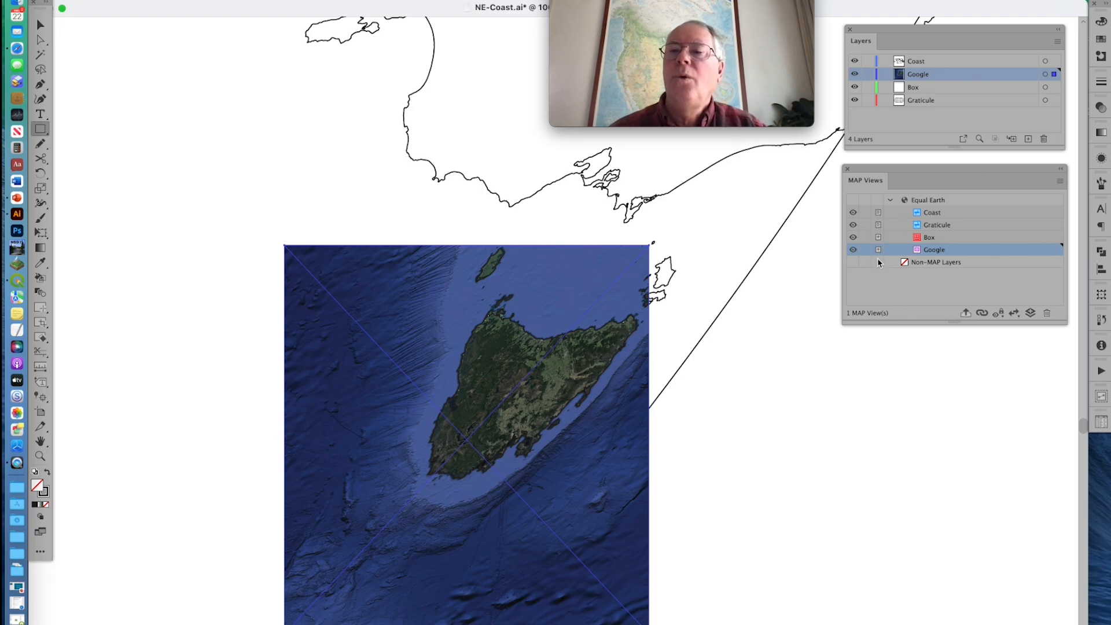
# Lock the Google, Box and Graticule layers and move the Google layer below the Box layer
pyautogui.moveTo(869, 75); pyautogui.dragTo(872, 111)
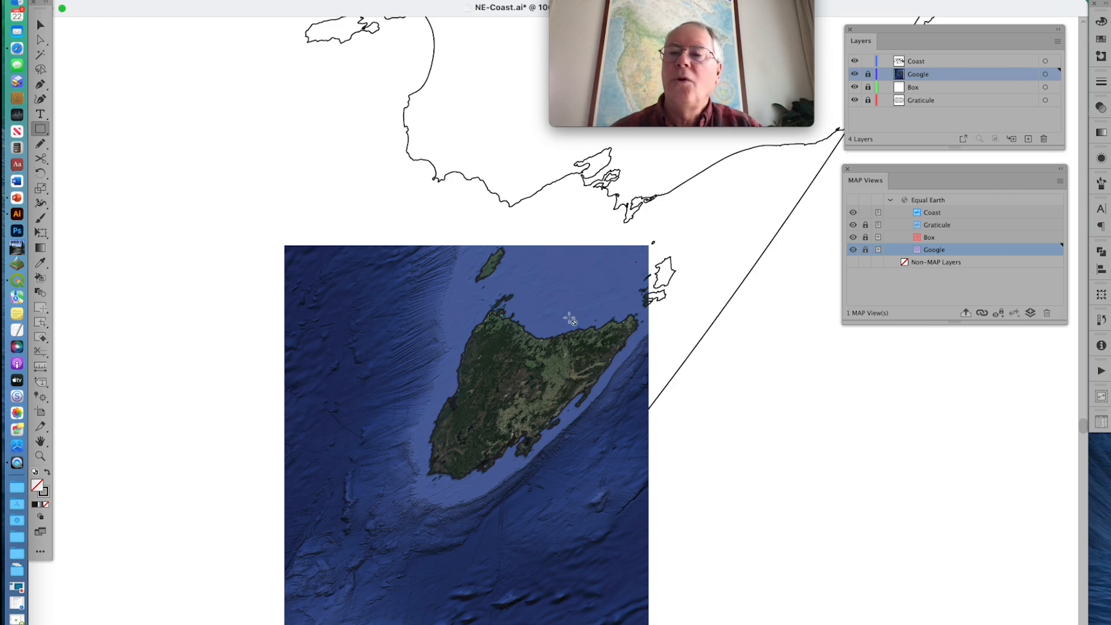
pyautogui.click(923, 78)
pyautogui.moveTo(924, 80); pyautogui.dragTo(922, 92)
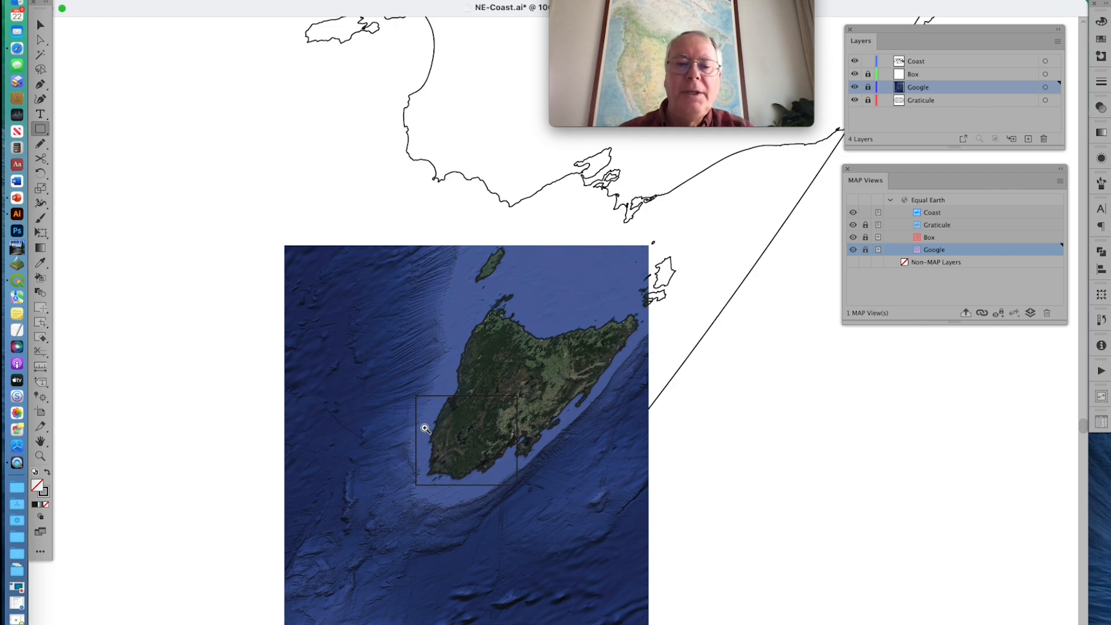
# Select the Tasmanian coastline on the Coast layer and change its stroke color to yellow
pyautogui.moveTo(413, 420); pyautogui.dragTo(490, 493)
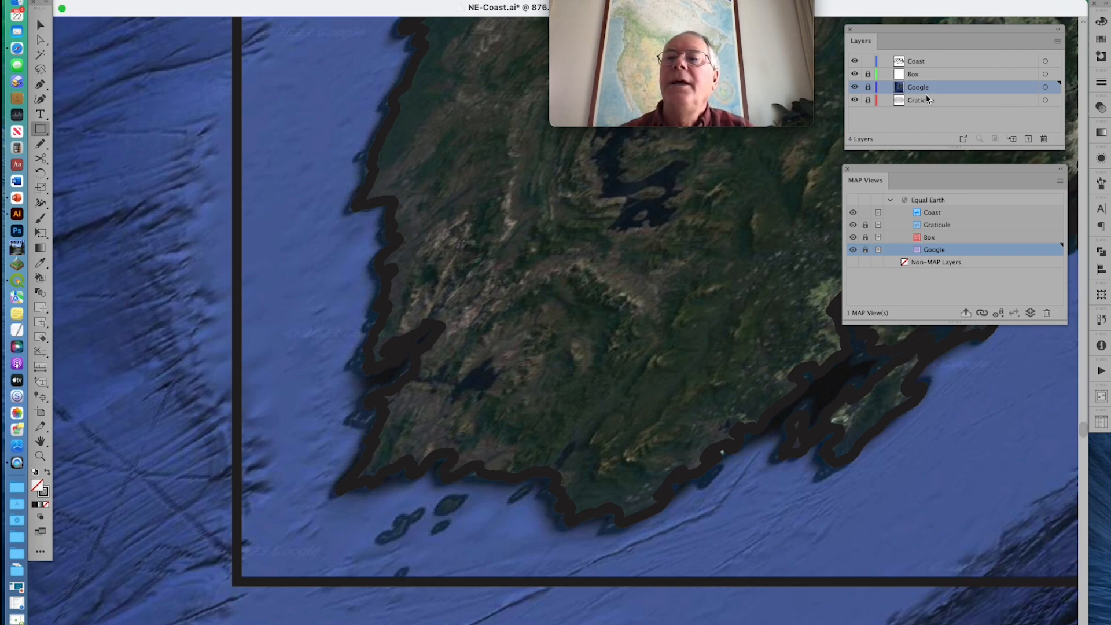
pyautogui.click(925, 62)
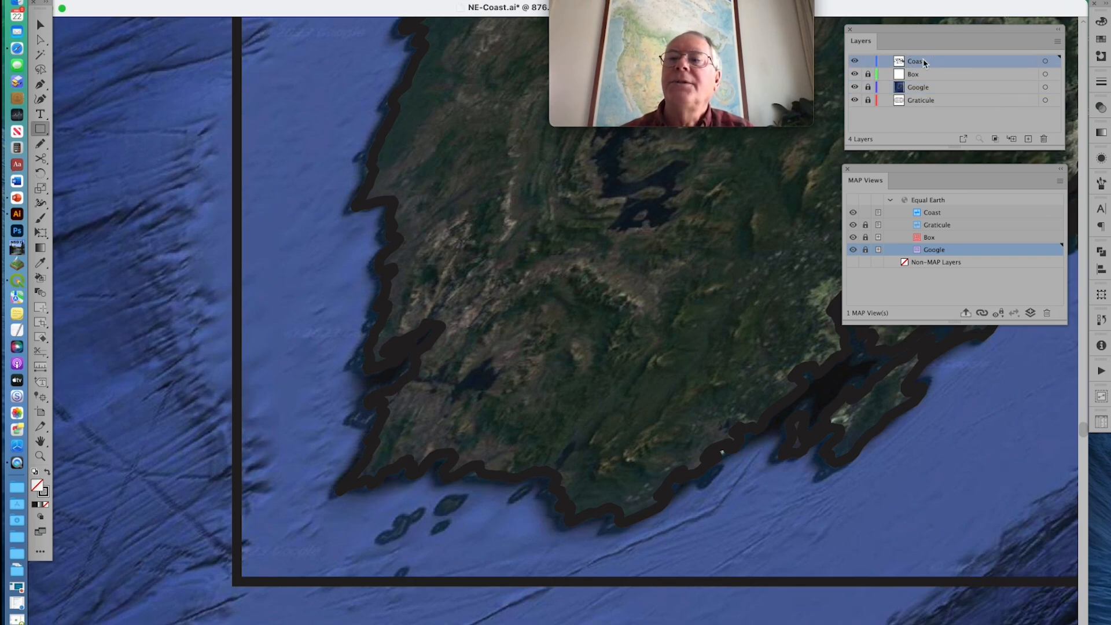
pyautogui.click(407, 474)
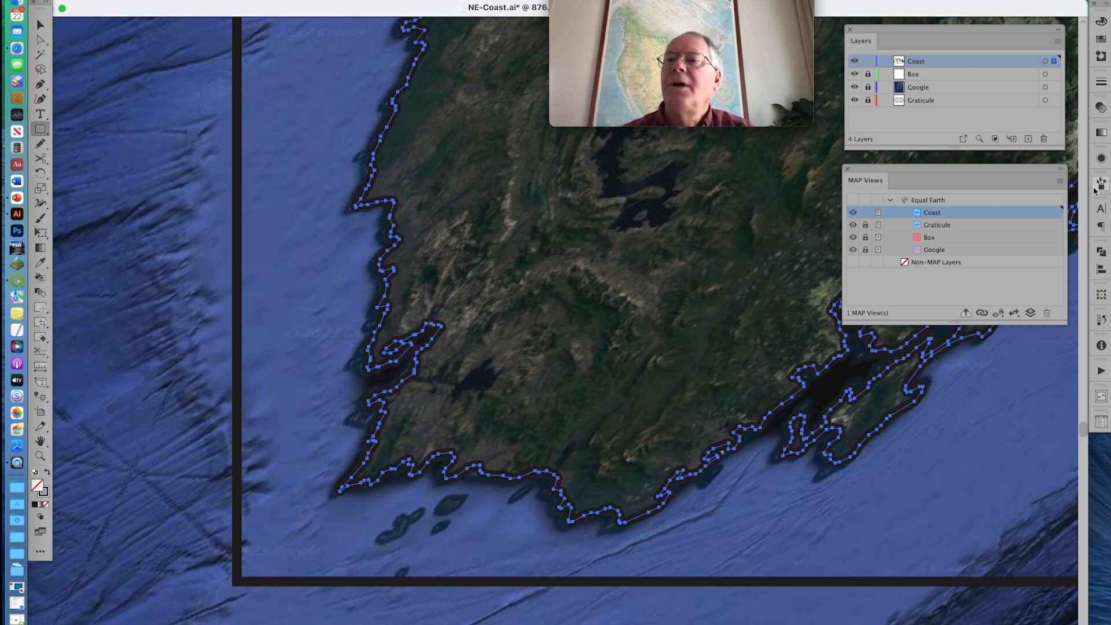
pyautogui.click(1102, 38)
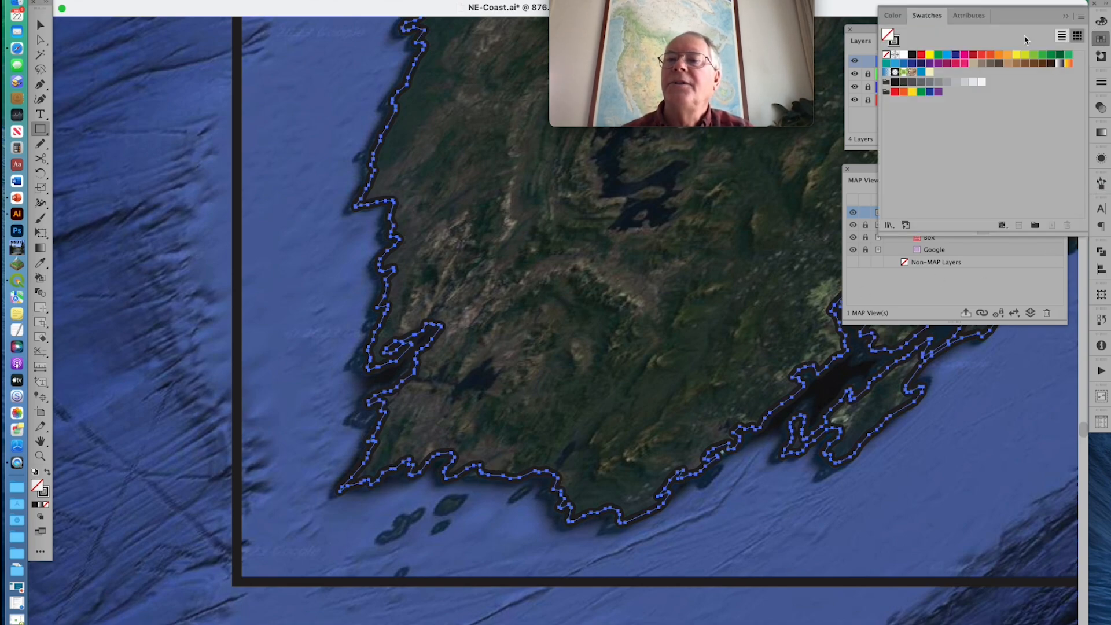
pyautogui.click(895, 41)
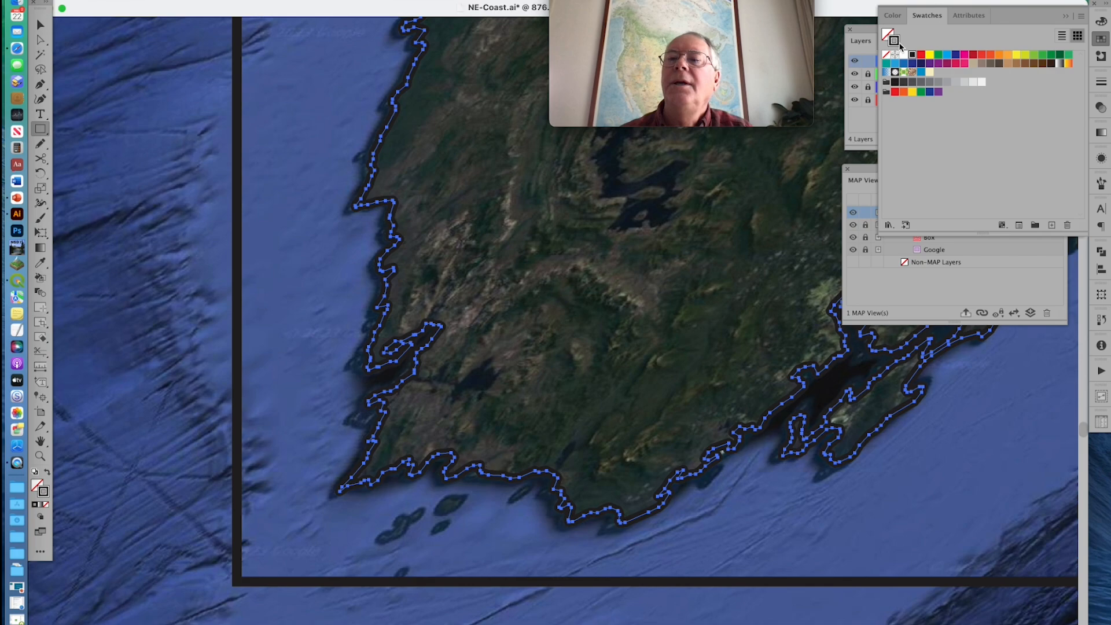
pyautogui.click(930, 56)
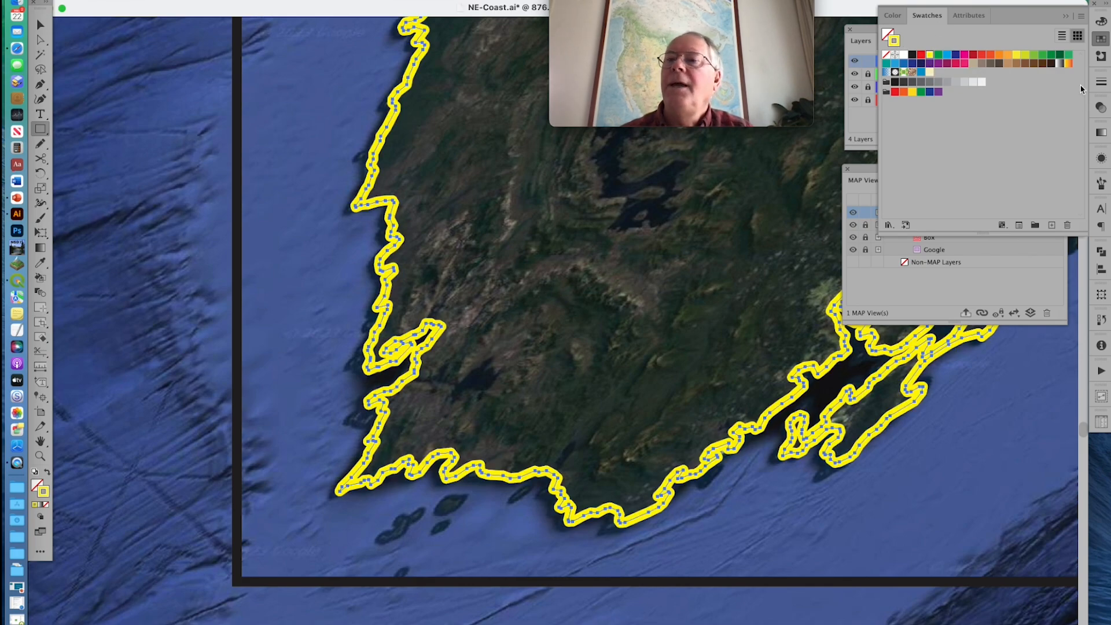
# Set the coastline's stroke weight to 0.1 pt and deselect it
pyautogui.click(1101, 81)
pyautogui.doubleClick(999, 97)
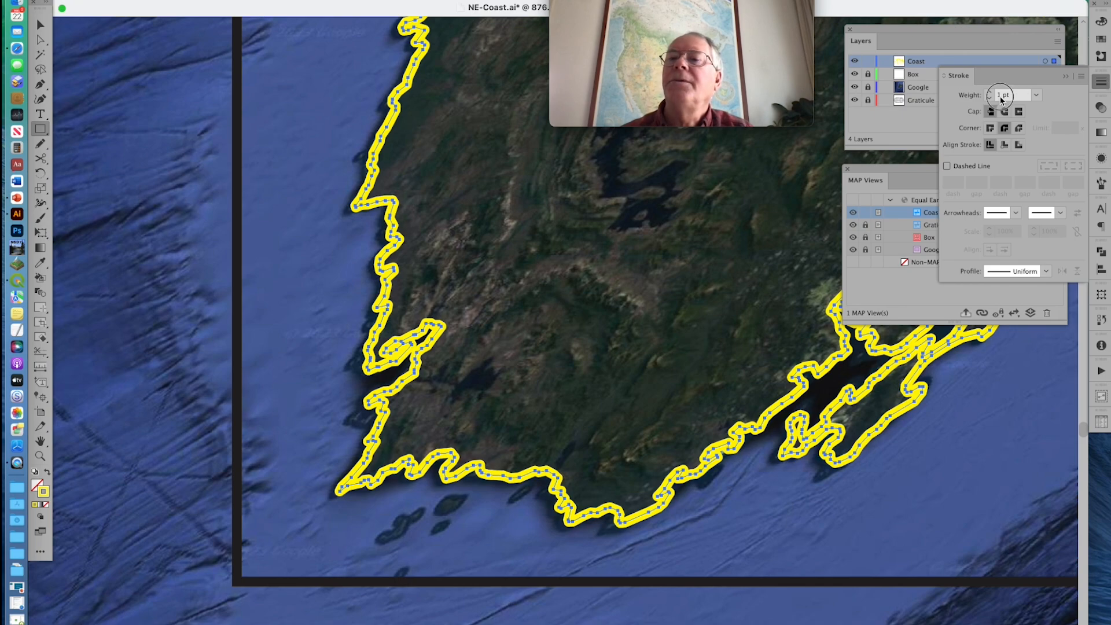
pyautogui.press('BackSpace')
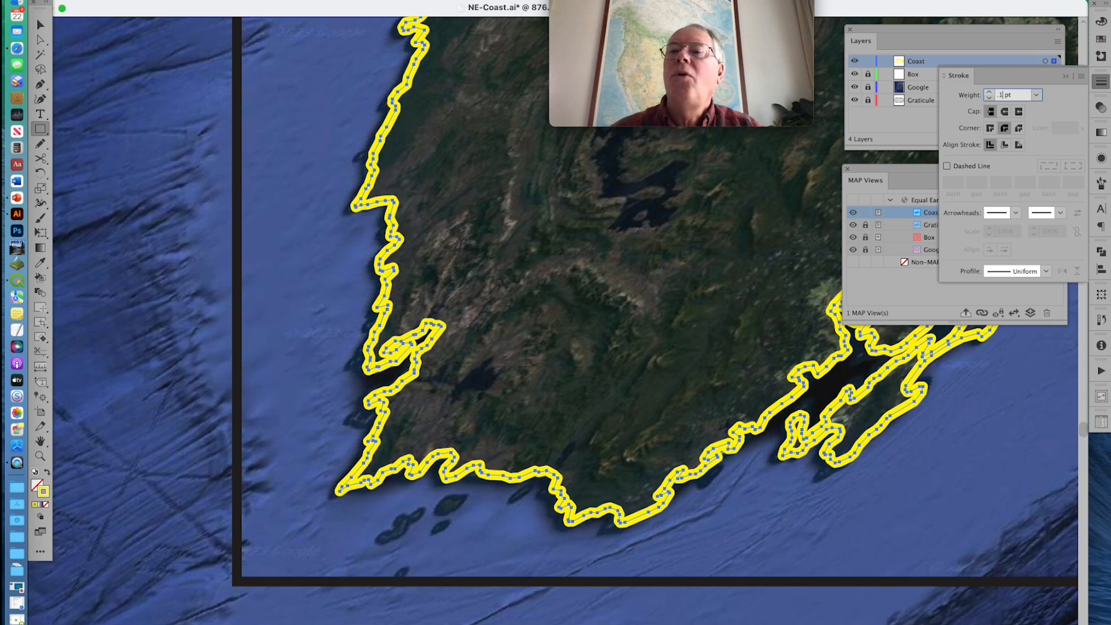
pyautogui.write('.1')
pyautogui.press('Return')
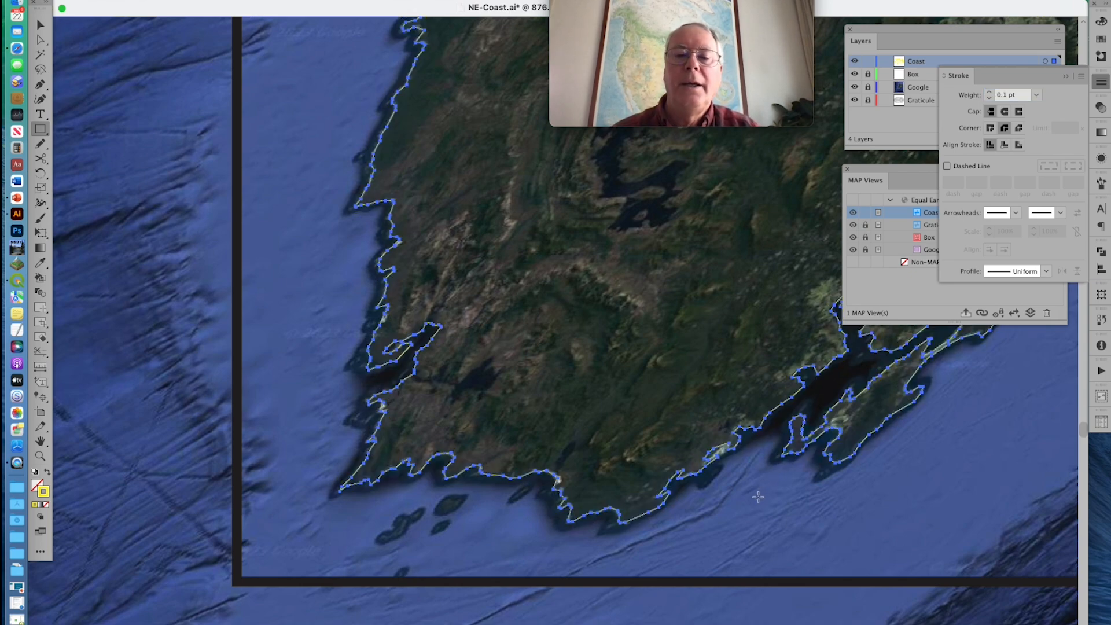
pyautogui.click(40, 24)
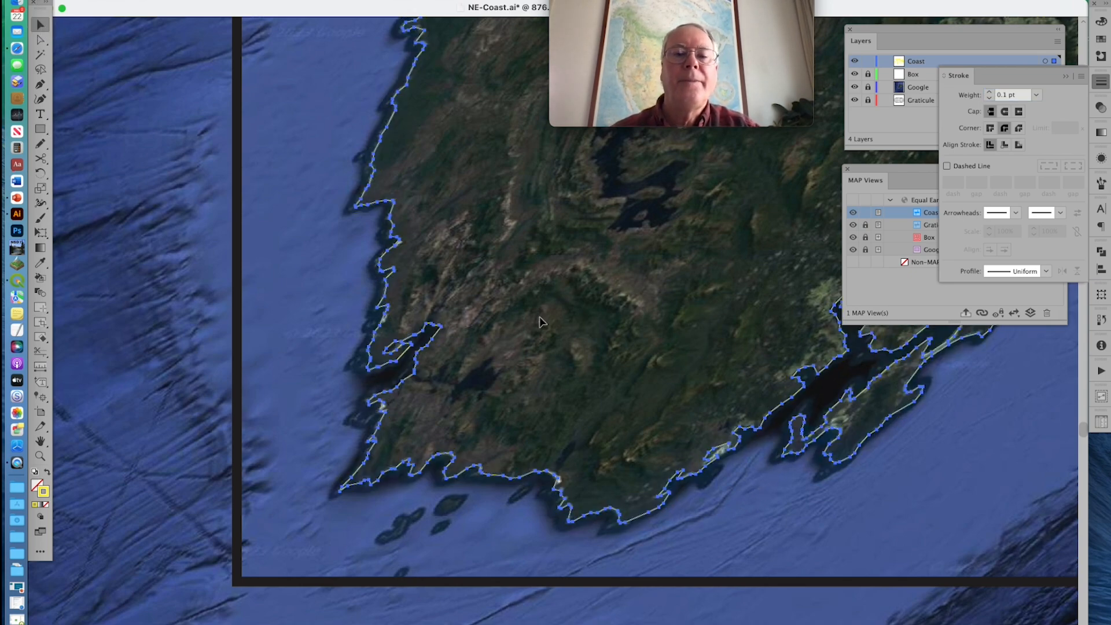
pyautogui.click(542, 322)
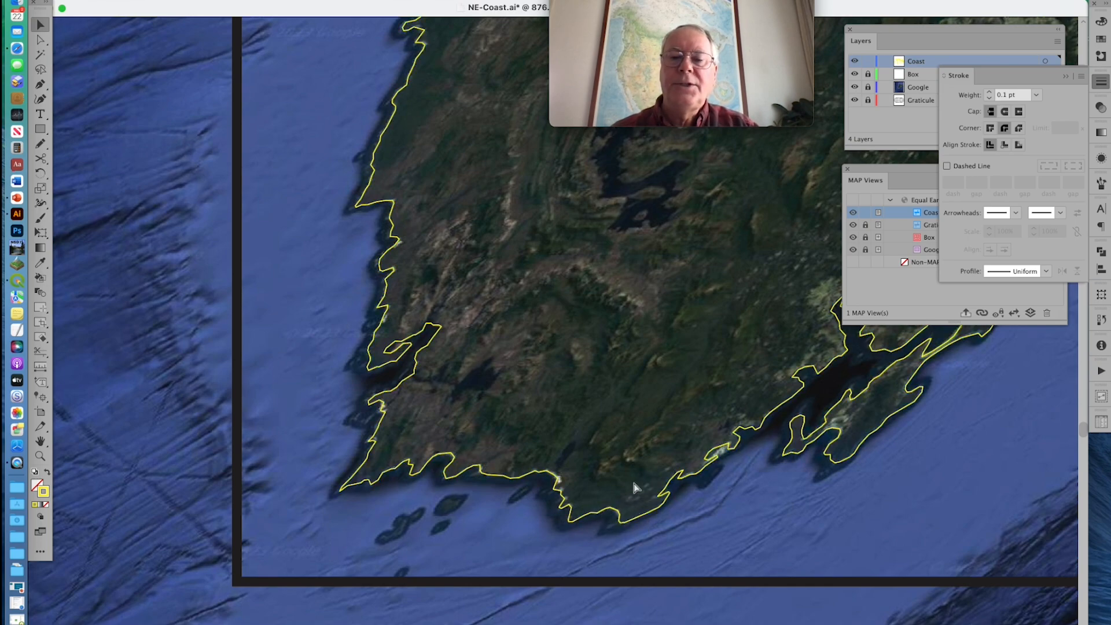
# Examine how well the yellow coastline lines up with the satellite image around southwestern Tasmania
pyautogui.click(626, 496)
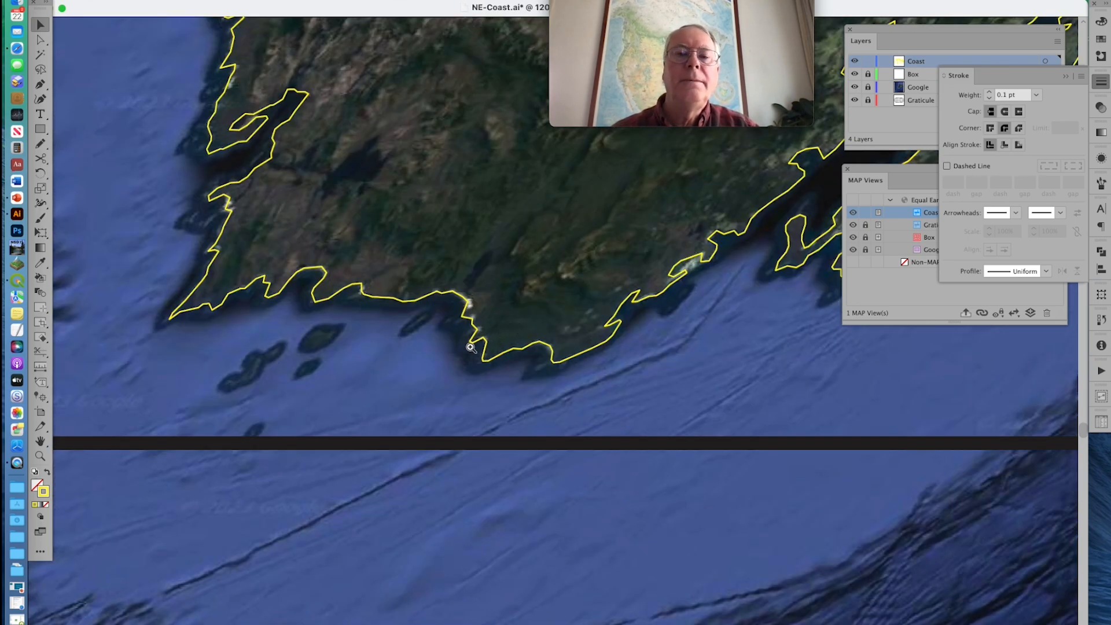
pyautogui.scroll(10, 469, 366)
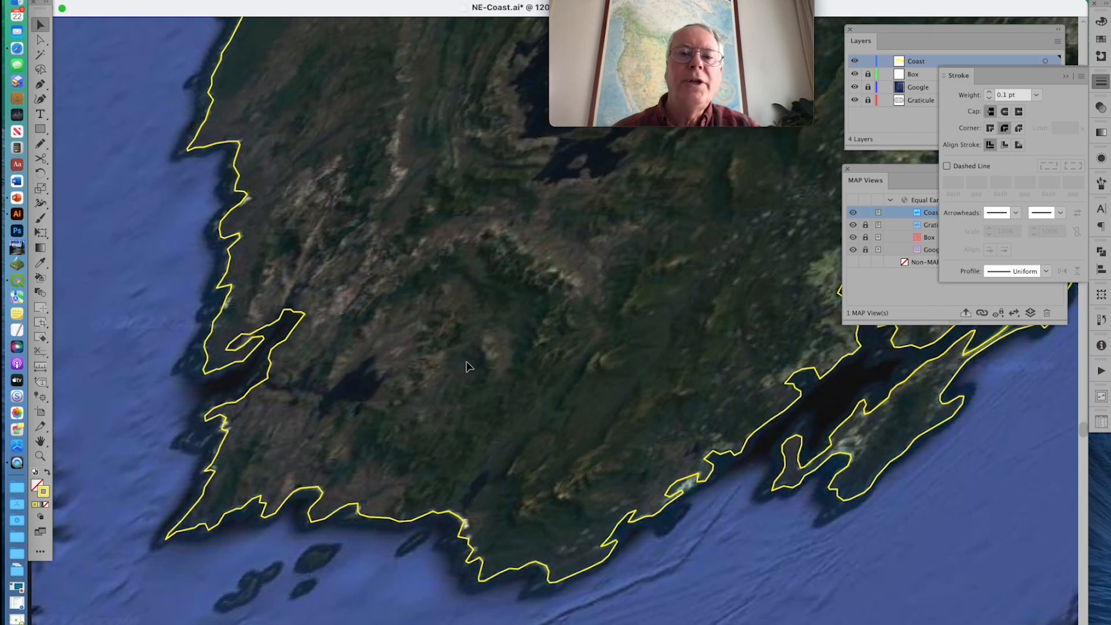
pyautogui.scroll(5, 469, 366)
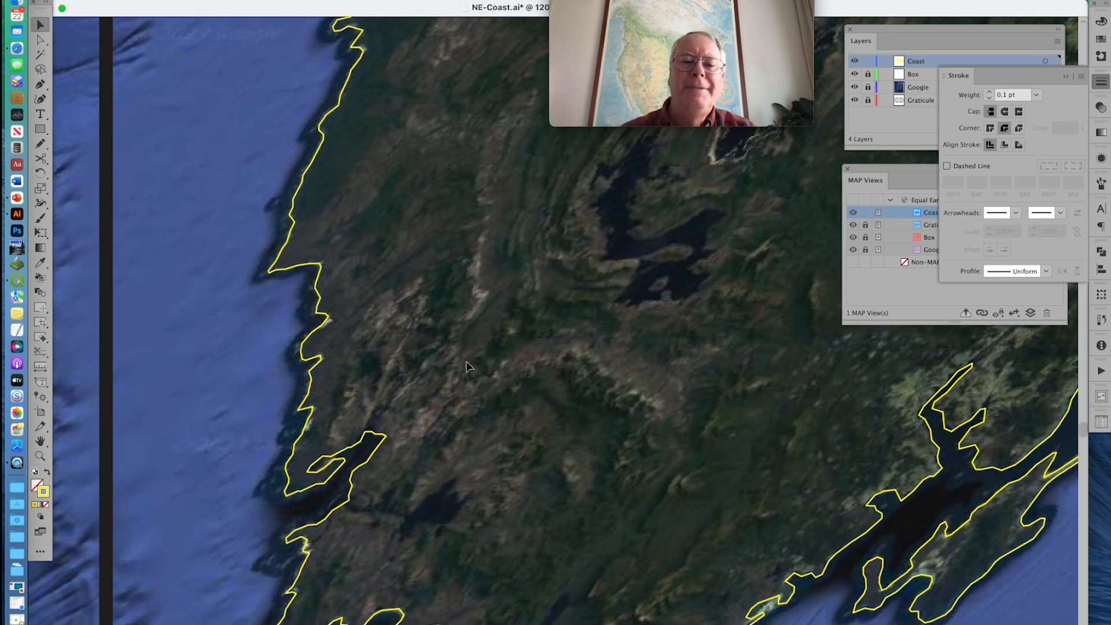
pyautogui.scroll(-5, 469, 366)
pyautogui.hscroll(5, 469, 366)
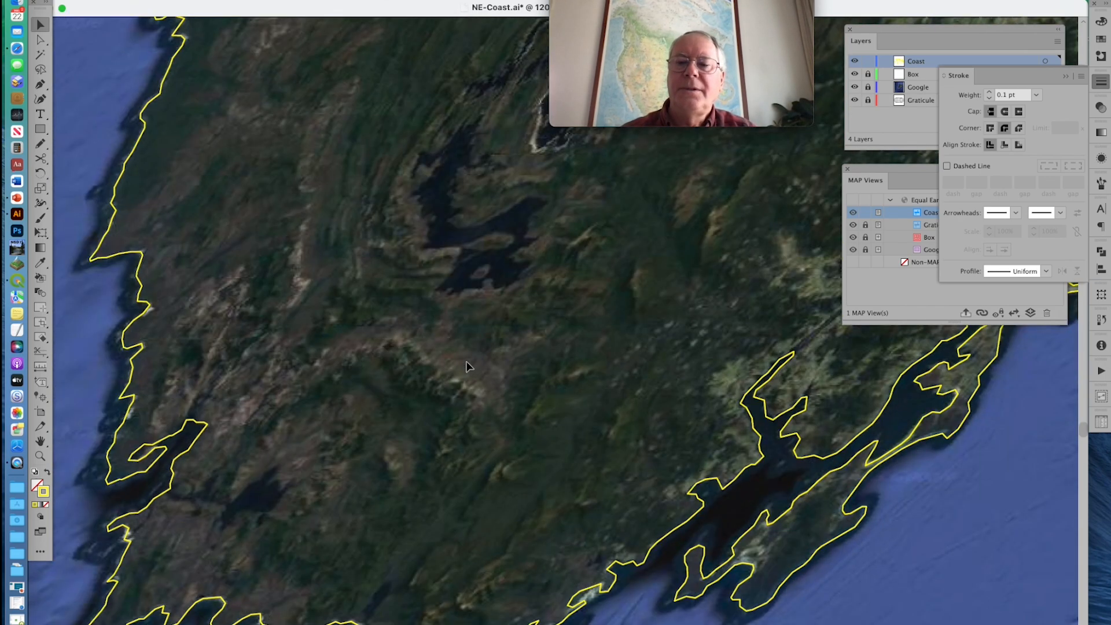
pyautogui.scroll(-1, 469, 366)
pyautogui.hscroll(-1, 469, 366)
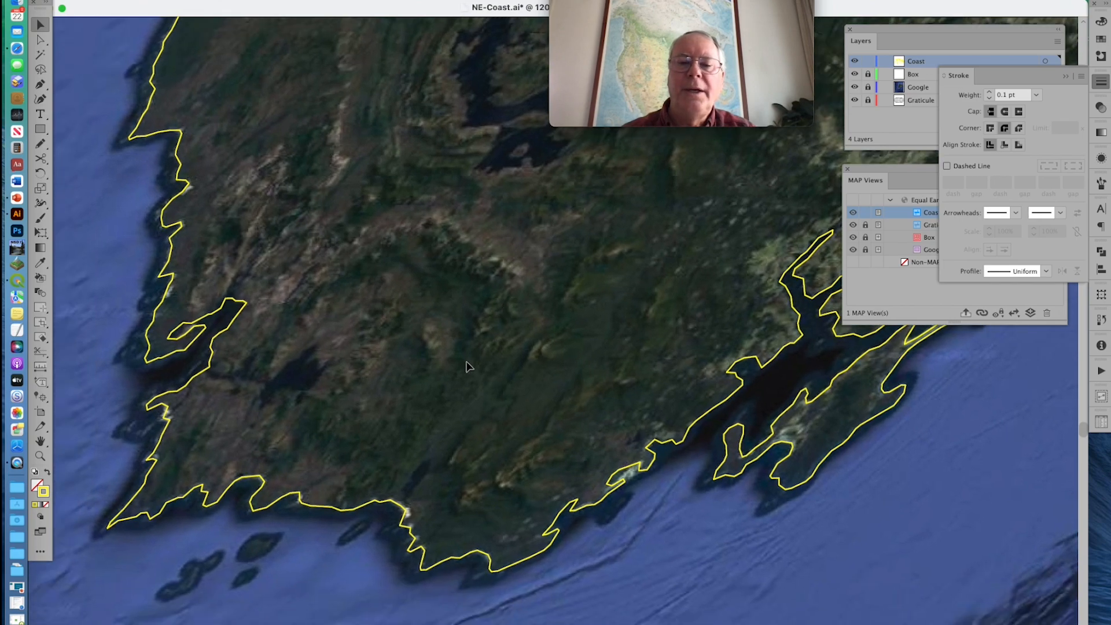
# Inspect the southwestern Tasmanian coast on the Google image, hiding and showing the Coast layer to compare the coastline with the shoreline
pyautogui.scroll(-5, 469, 366)
pyautogui.hscroll(-3, 469, 366)
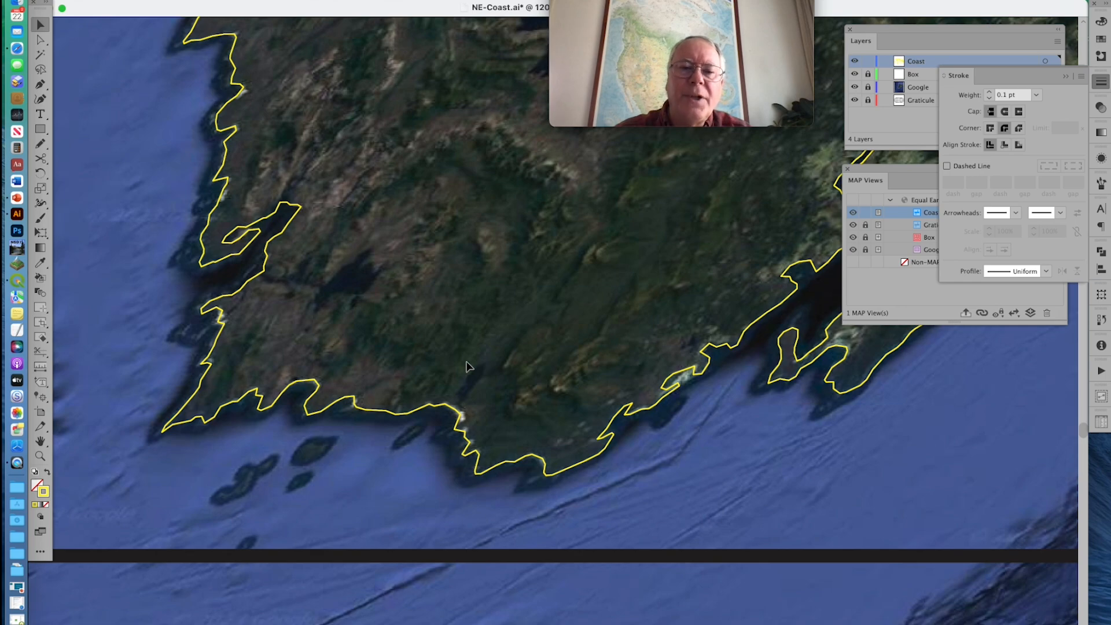
pyautogui.scroll(10, 469, 366)
pyautogui.hscroll(-3, 469, 366)
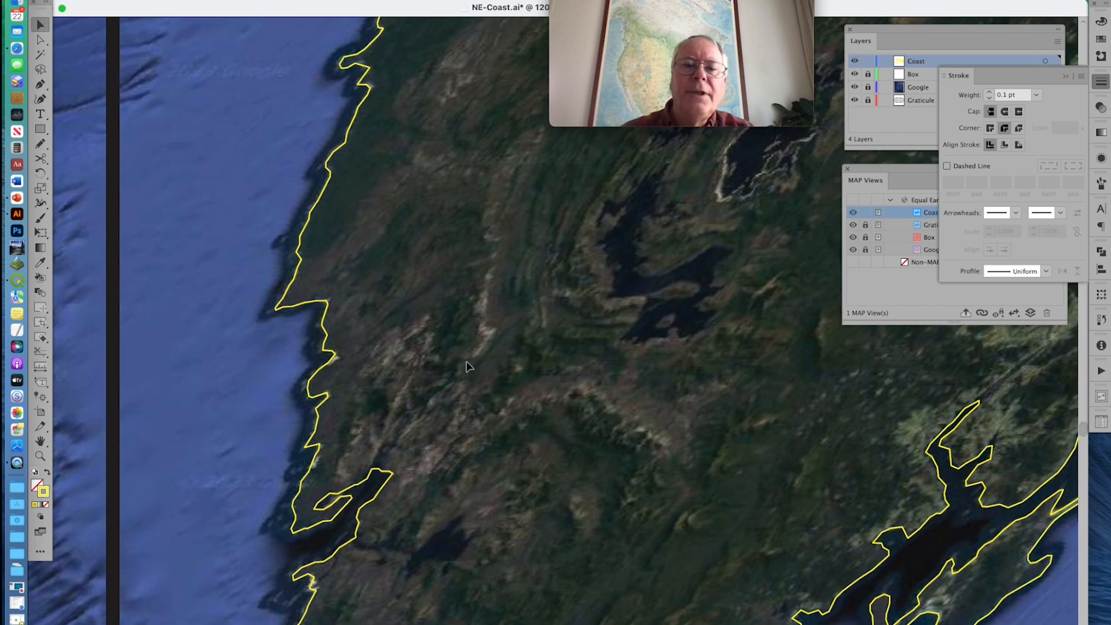
pyautogui.scroll(-6, 469, 366)
pyautogui.hscroll(-1, 469, 366)
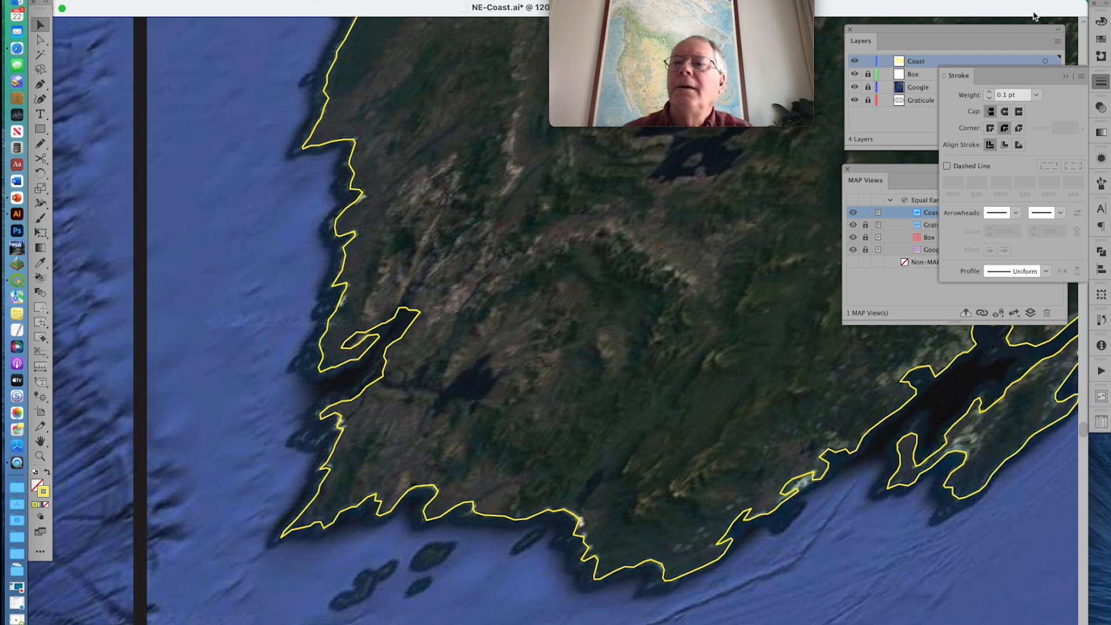
pyautogui.click(1066, 77)
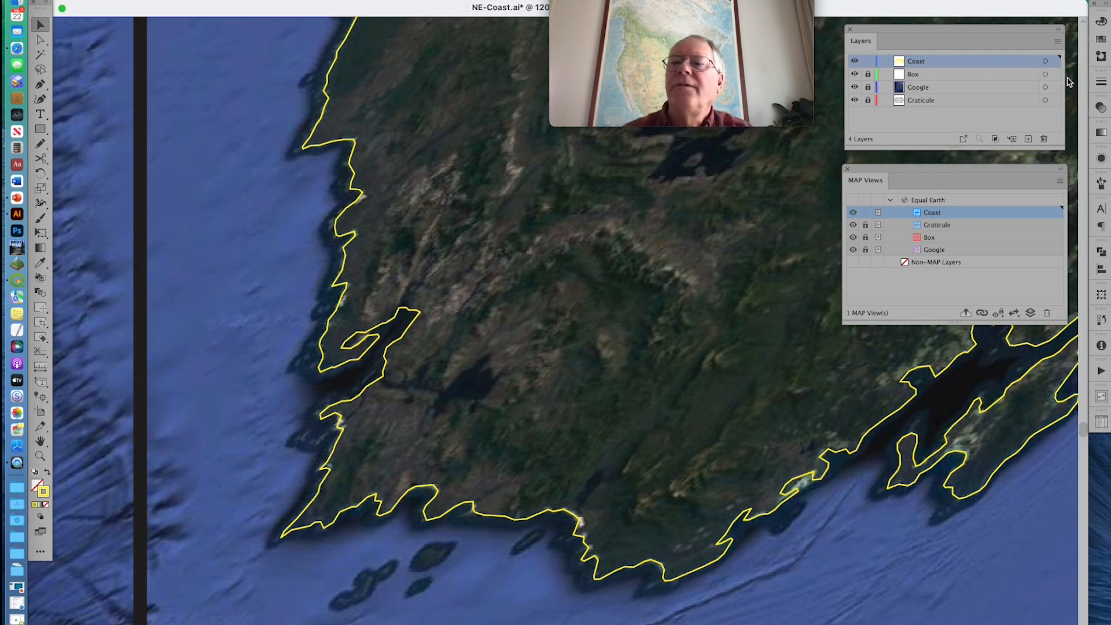
pyautogui.click(854, 61)
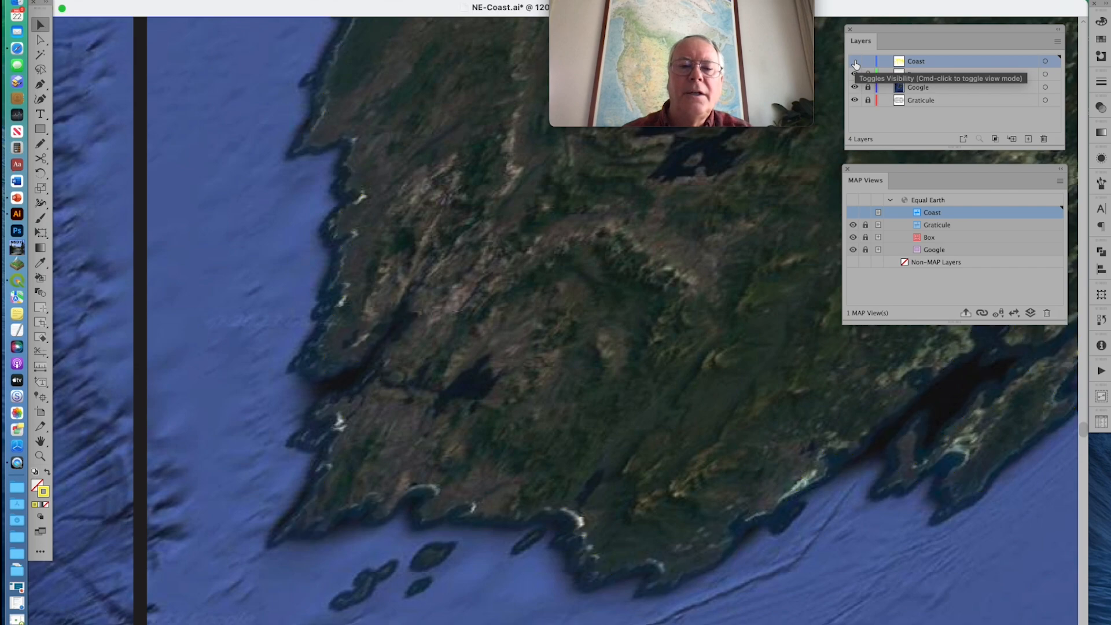
pyautogui.click(855, 63)
pyautogui.click(856, 63)
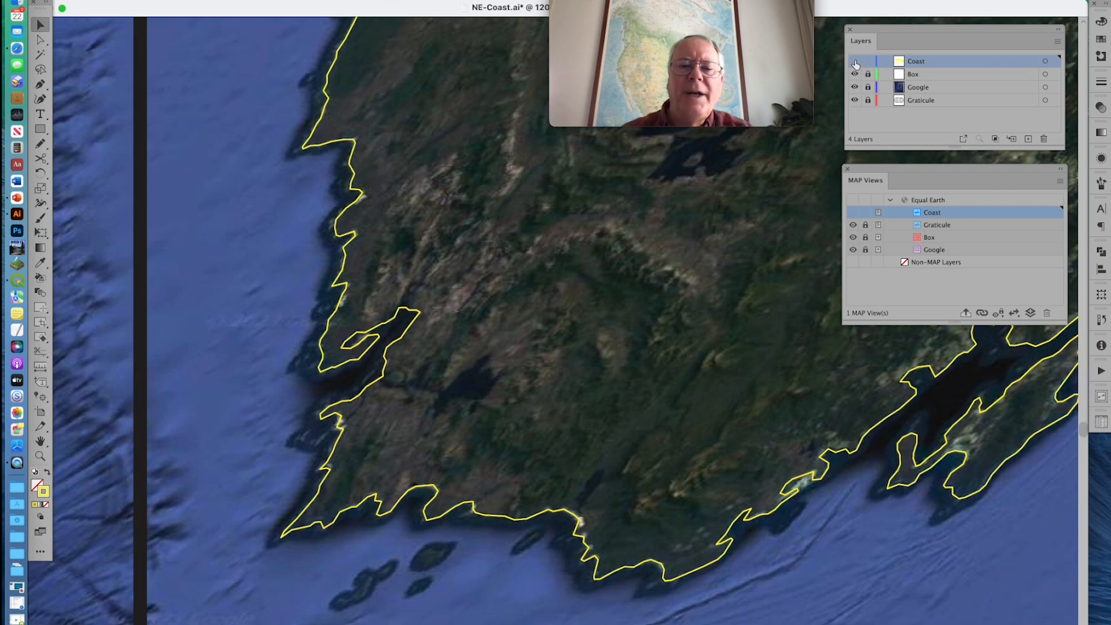
pyautogui.click(856, 63)
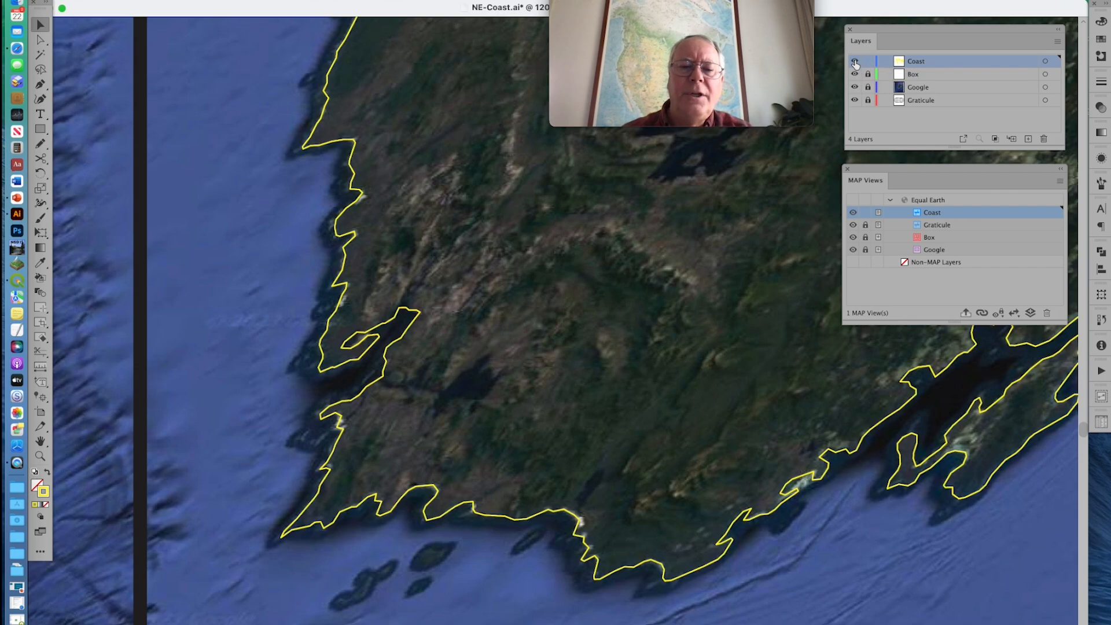
pyautogui.click(855, 63)
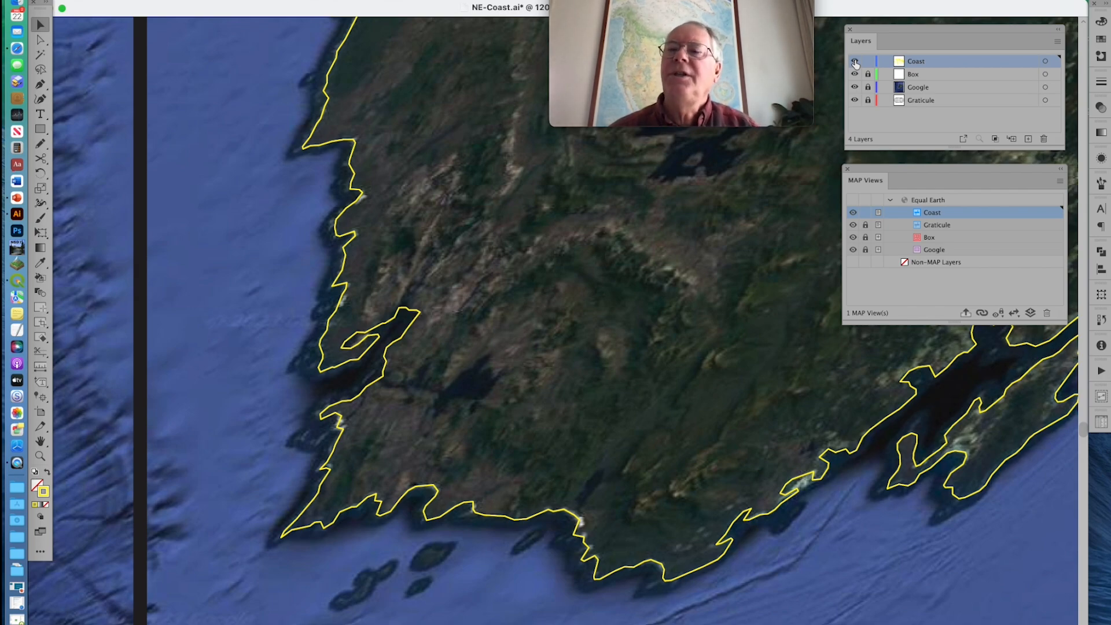
# Add an image-type MAP layer named Bing directly above the Google layer in the Equal Earth map view
pyautogui.click(951, 251)
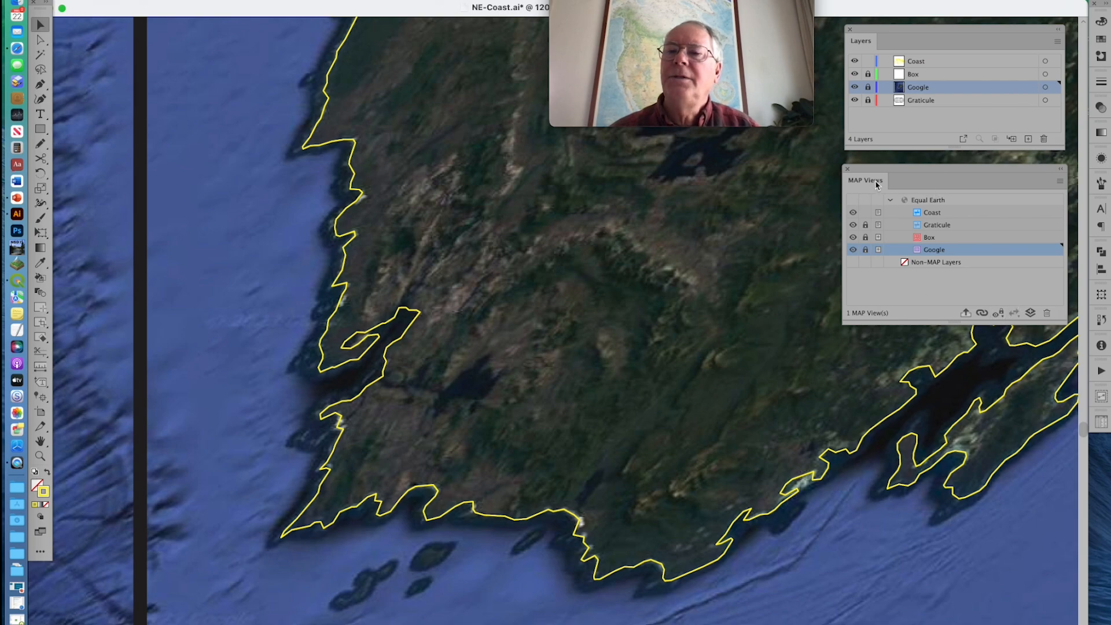
pyautogui.click(1030, 313)
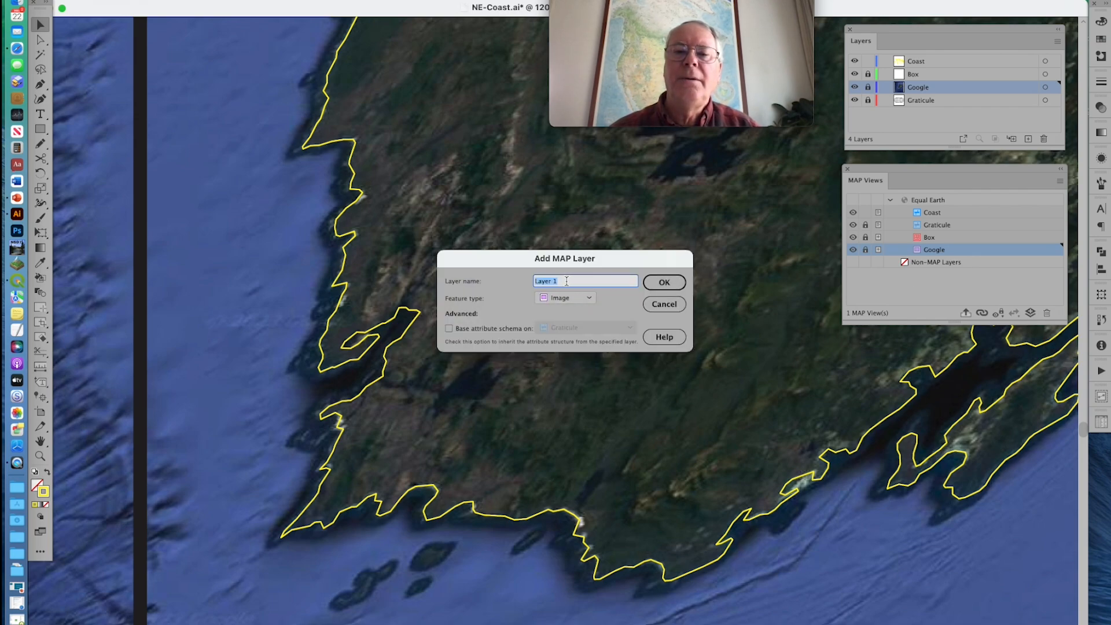
pyautogui.write('Bing')
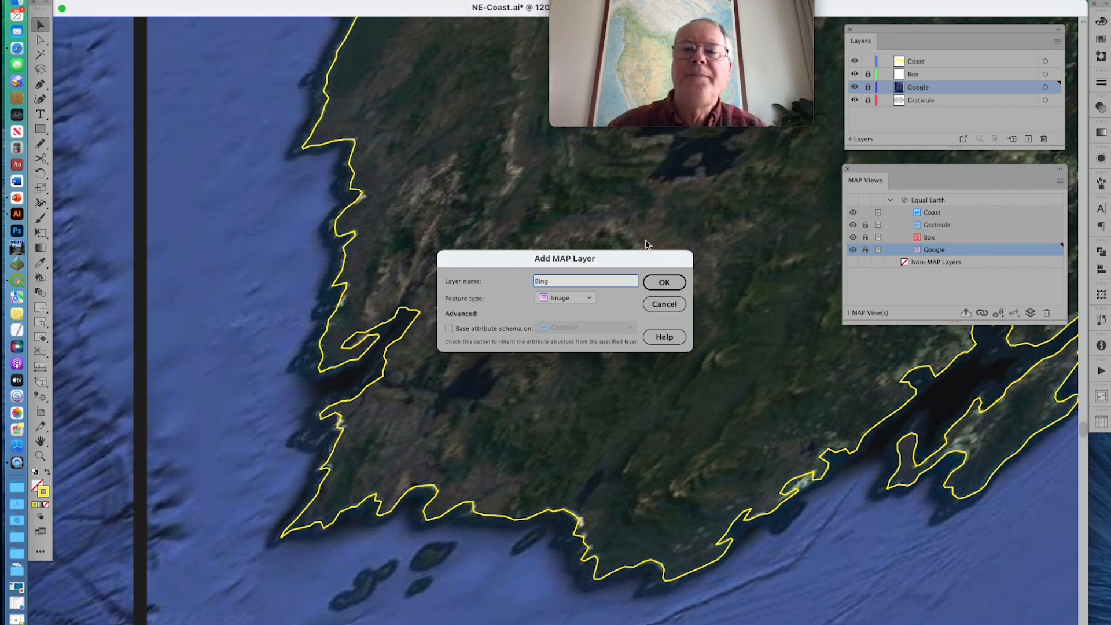
pyautogui.click(659, 283)
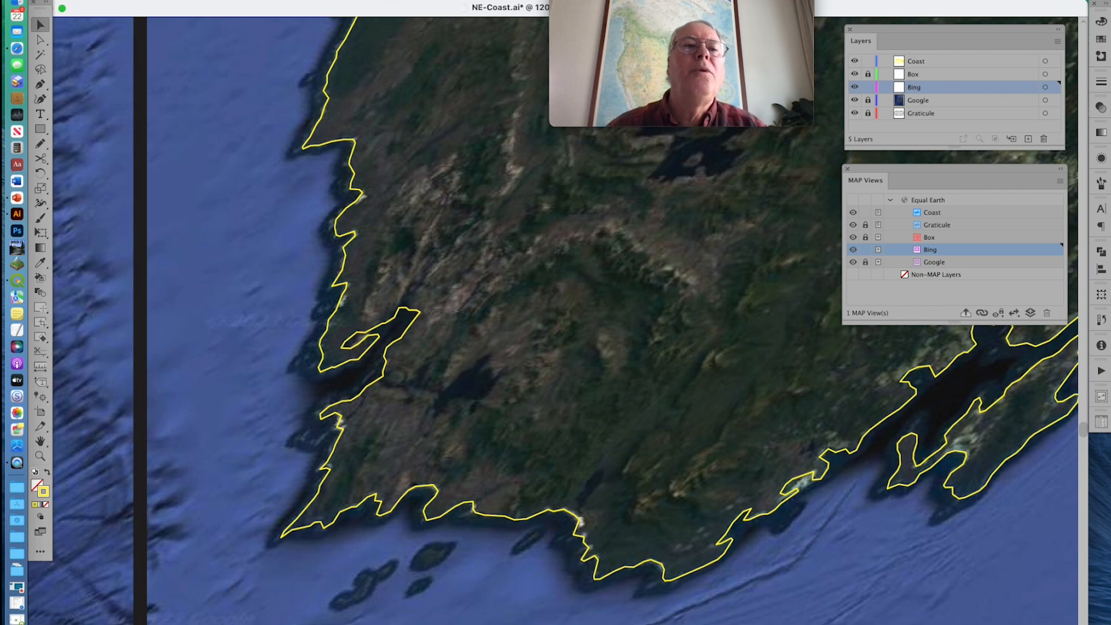
# Place Bing-1000.jpg from the Desktop on the Bing layer
pyautogui.click(92, 0)
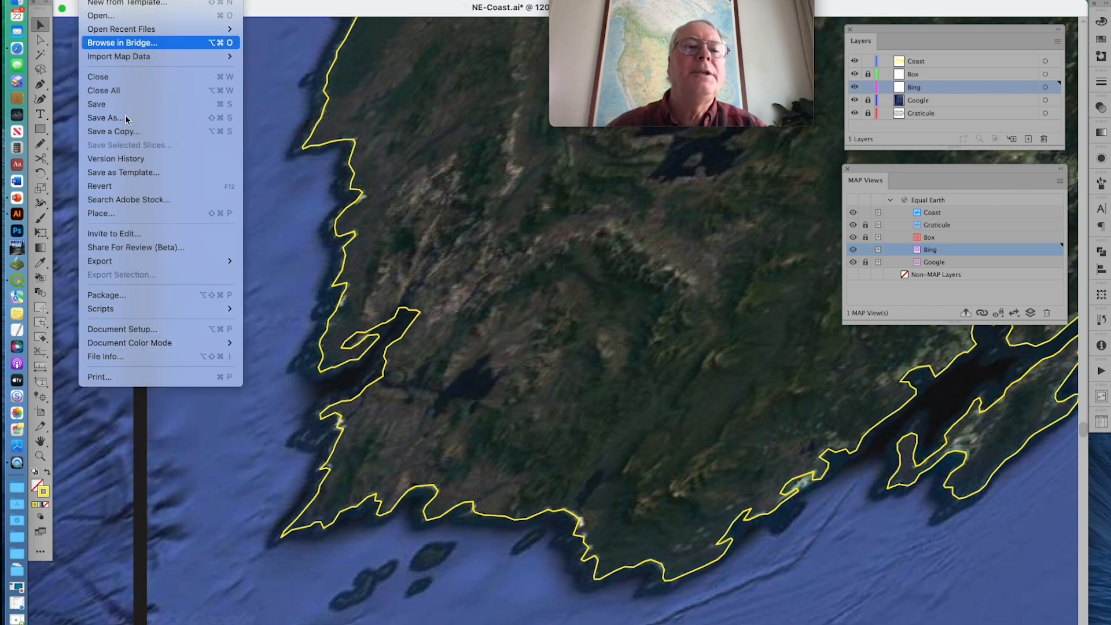
pyautogui.click(120, 213)
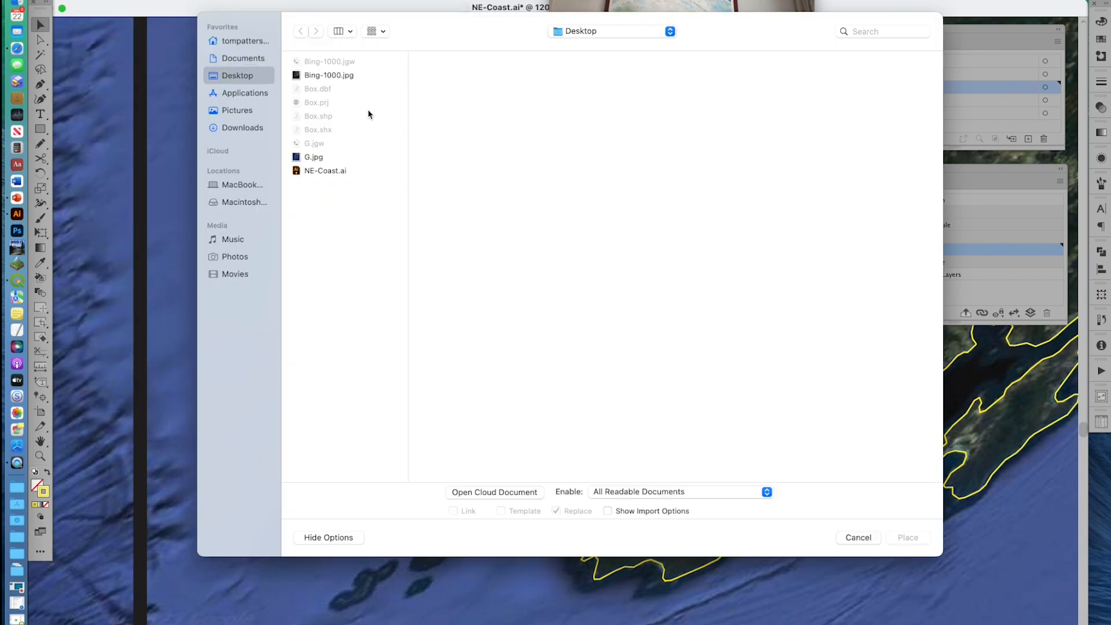
pyautogui.doubleClick(333, 76)
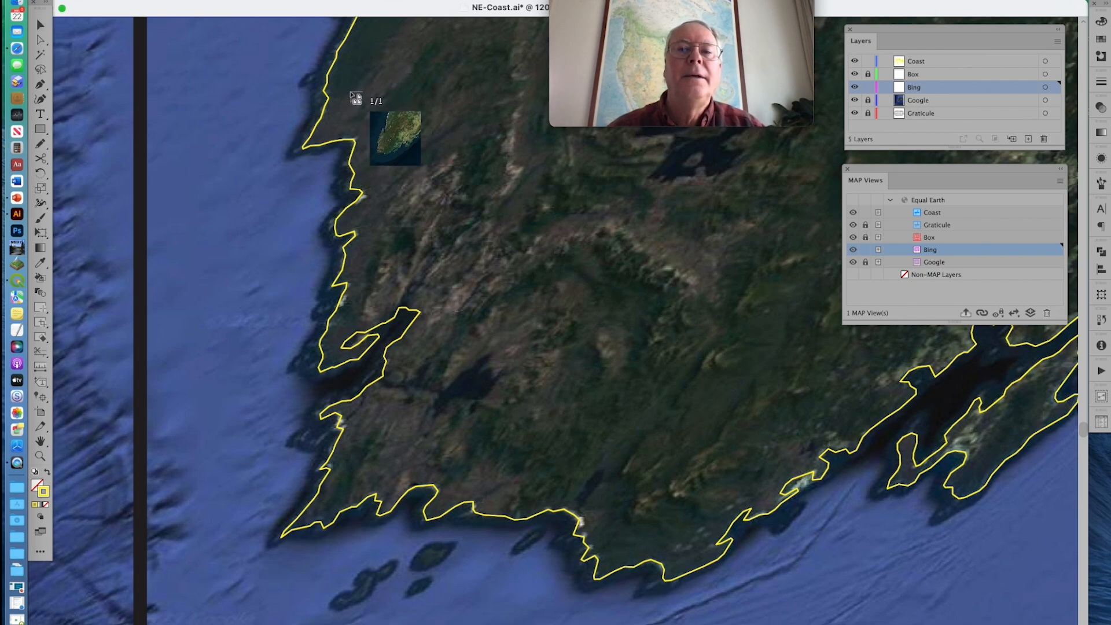
pyautogui.click(350, 91)
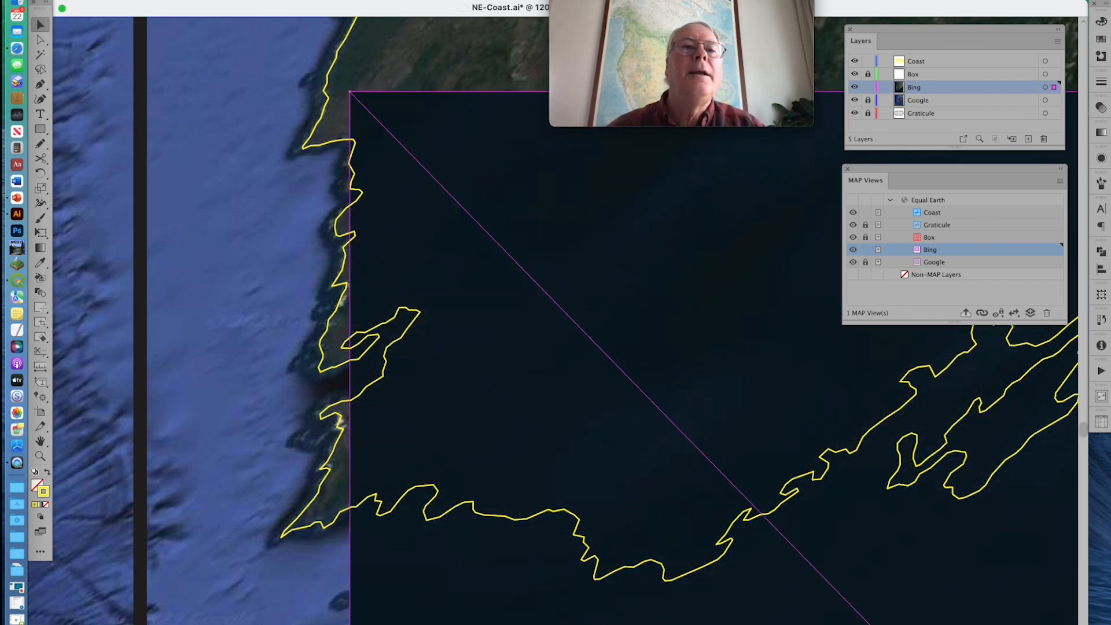
# Register the placed Bing image with MAPublisher using the Bing-1000.jgw world file, and lock the Bing layer
pyautogui.click(148, 1)
pyautogui.moveTo(172, 48)
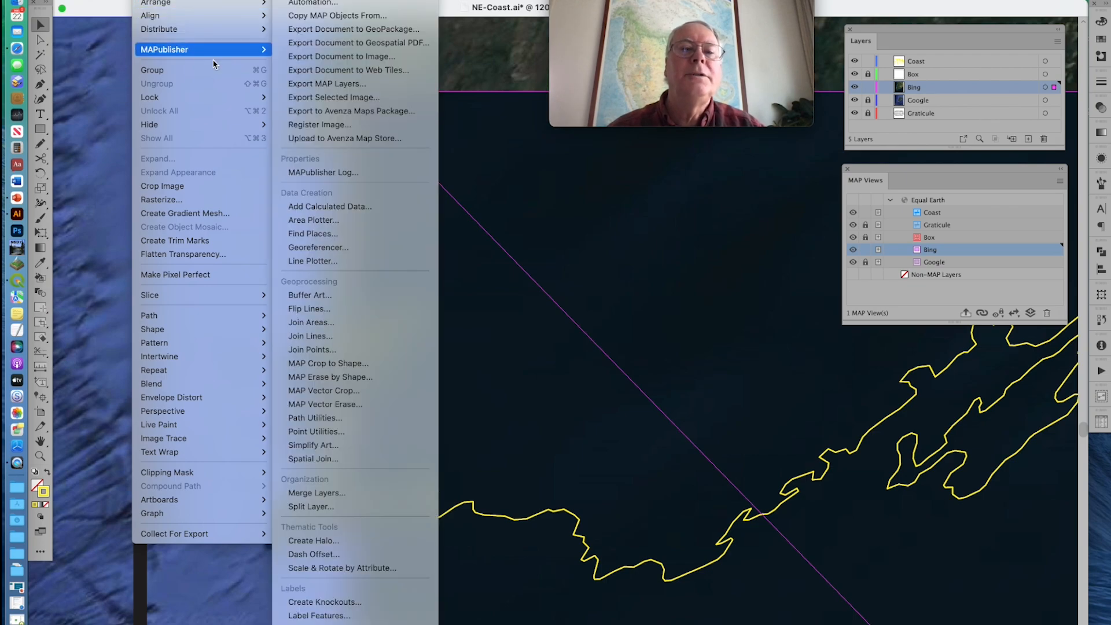
pyautogui.click(320, 124)
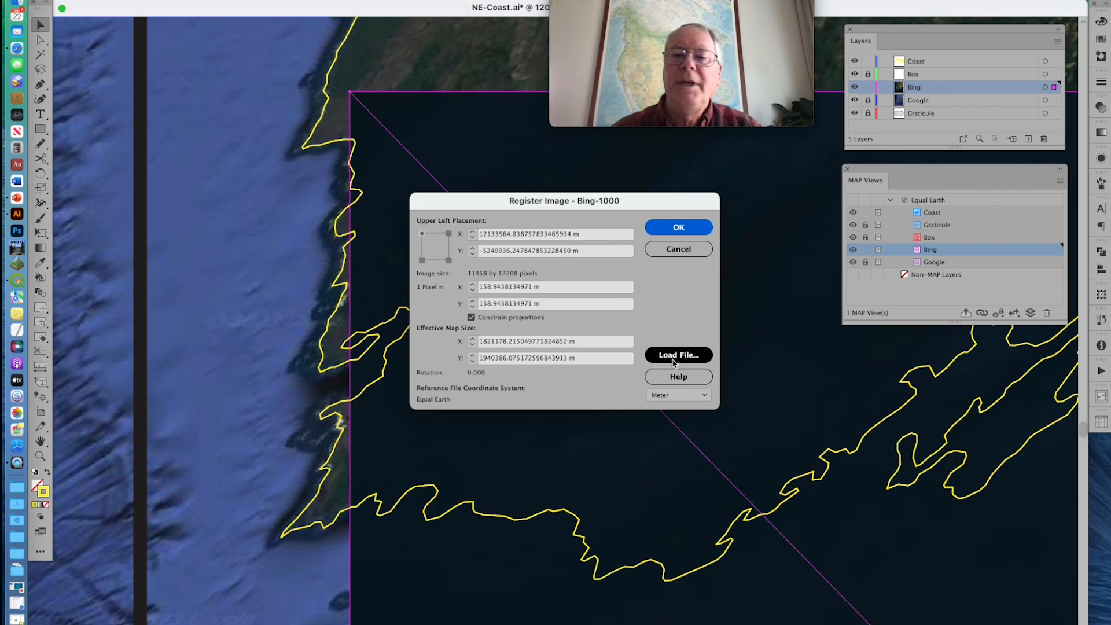
pyautogui.click(674, 362)
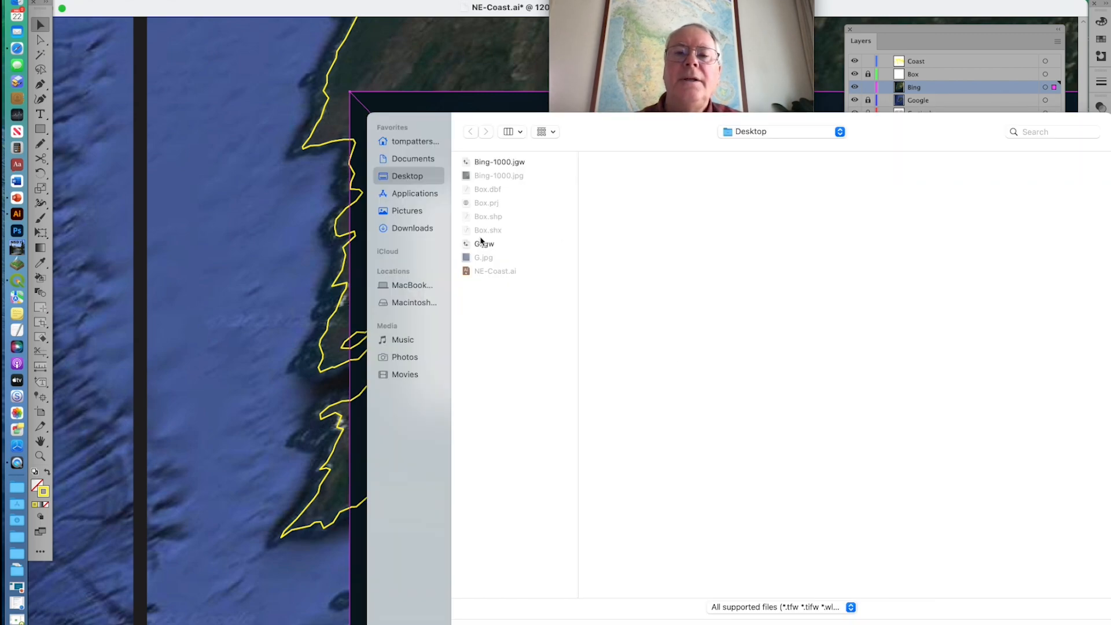
pyautogui.doubleClick(502, 162)
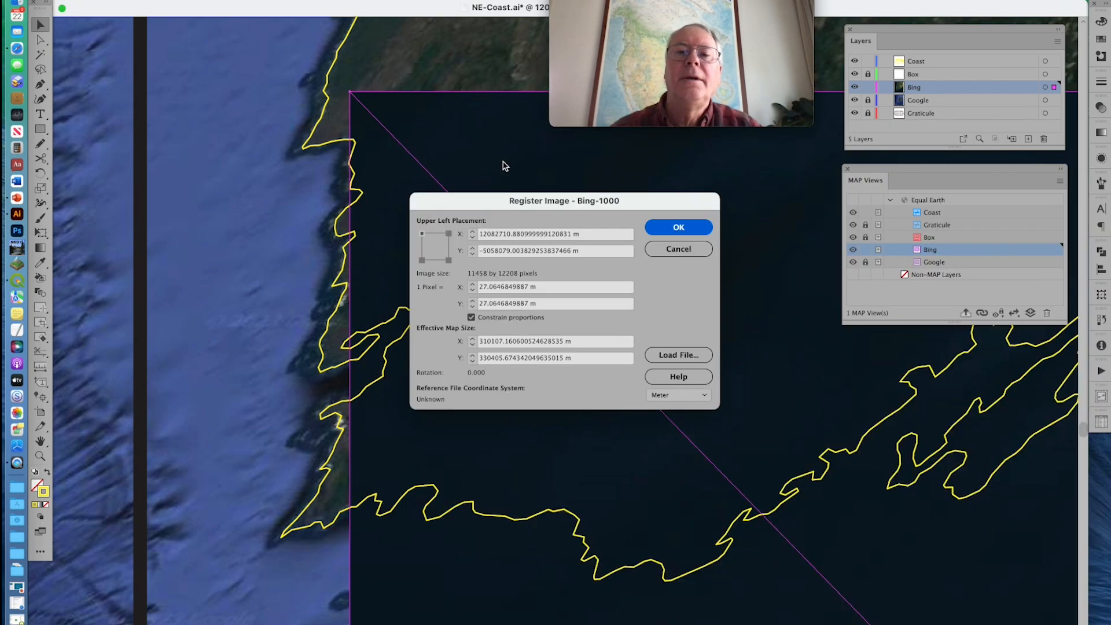
pyautogui.click(681, 228)
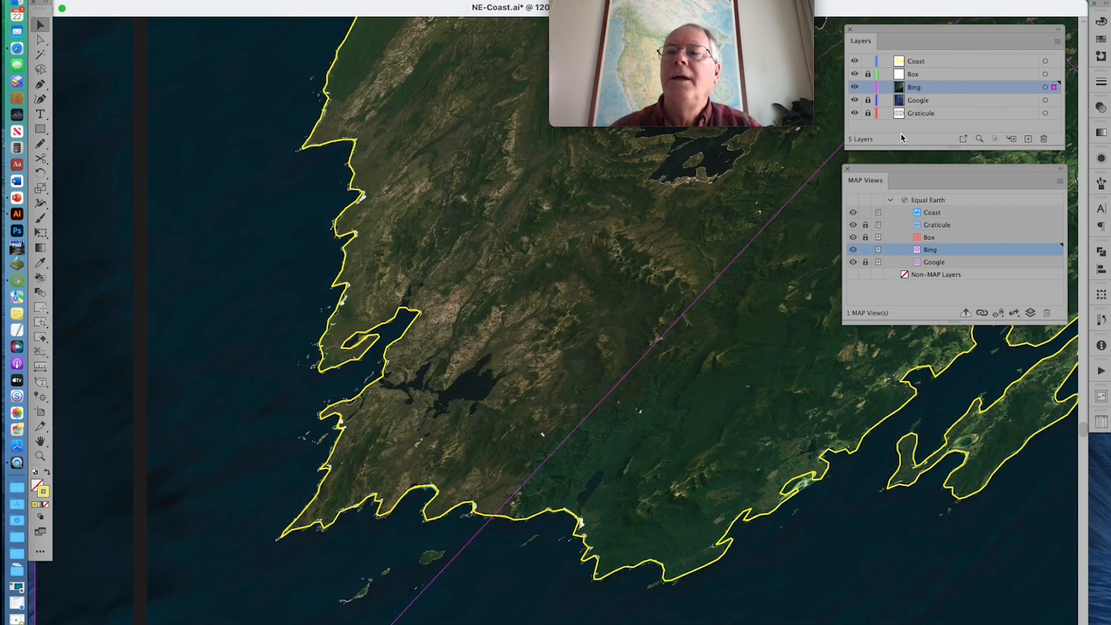
pyautogui.click(868, 88)
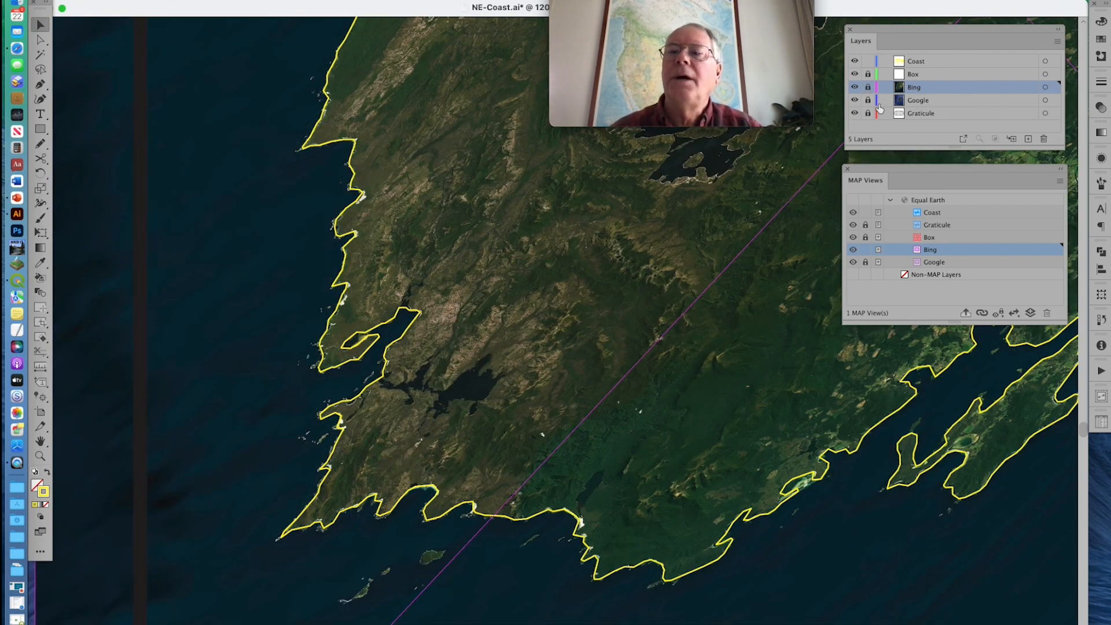
# Compare the Bing and Google images under the yellow coastline by hiding and showing the Bing layer
pyautogui.click(853, 90)
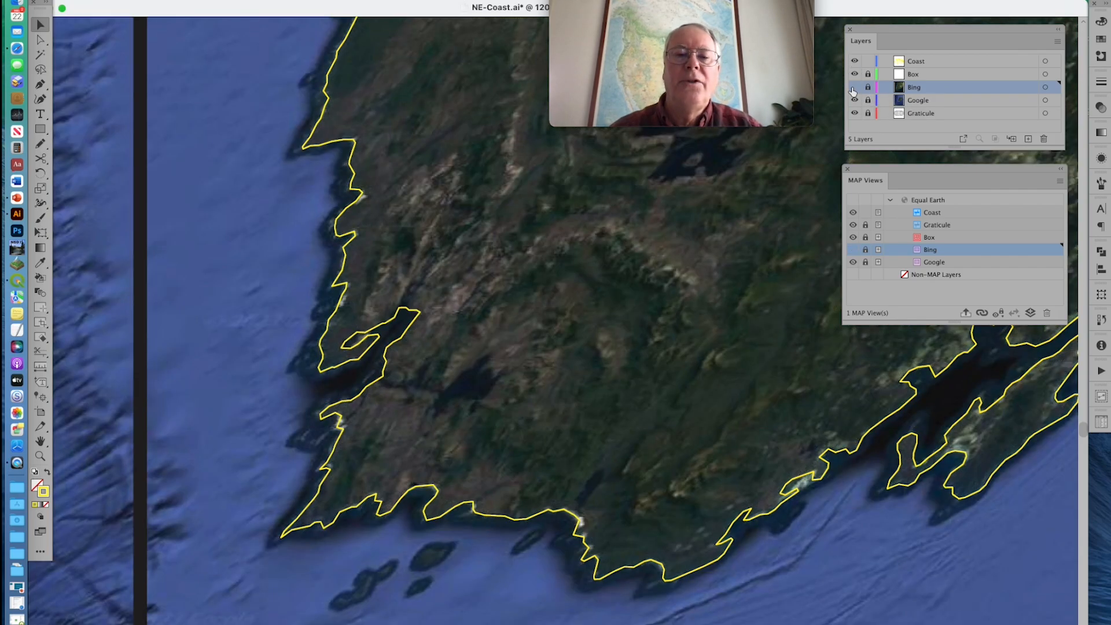
pyautogui.click(853, 88)
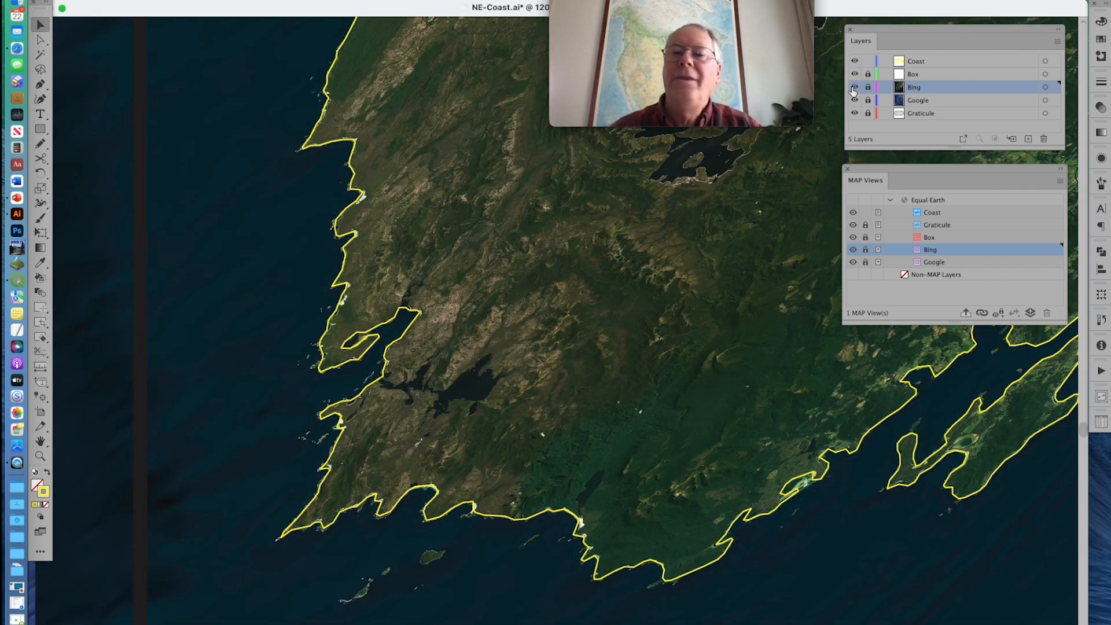
pyautogui.click(853, 87)
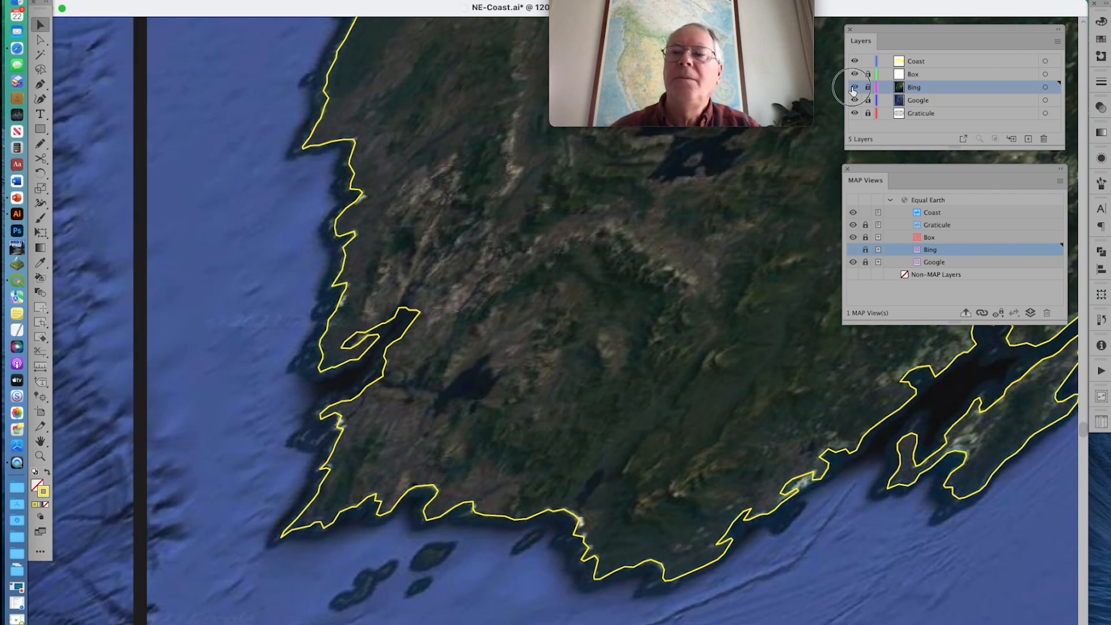
pyautogui.click(853, 88)
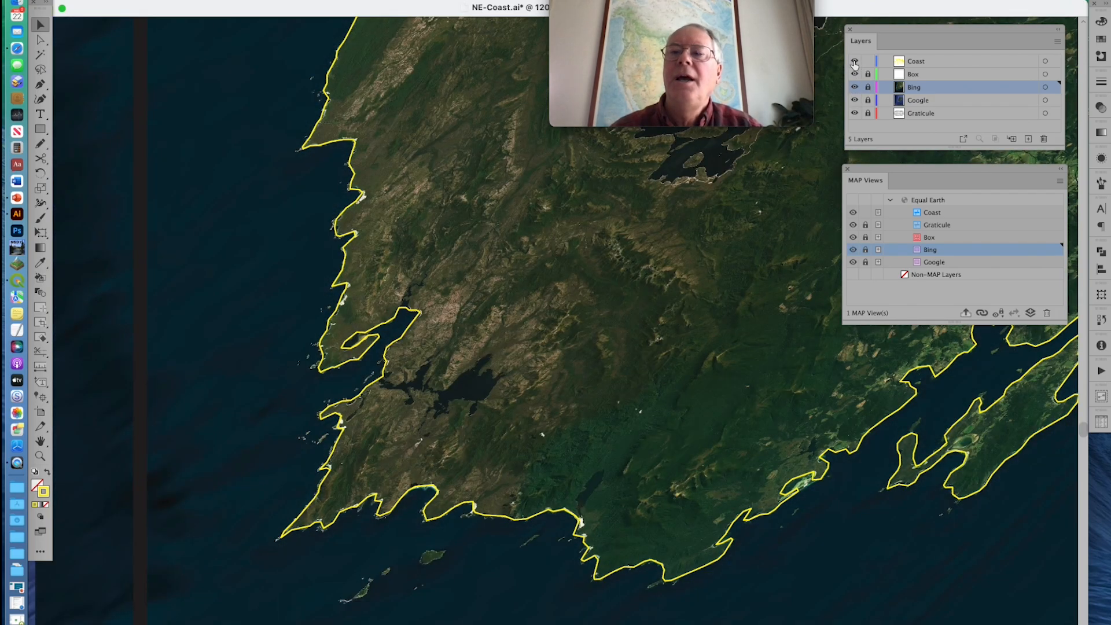
# Examine the Bing image close up around the southwestern inlet, first with the Coast layer hidden and again with it shown
pyautogui.click(854, 61)
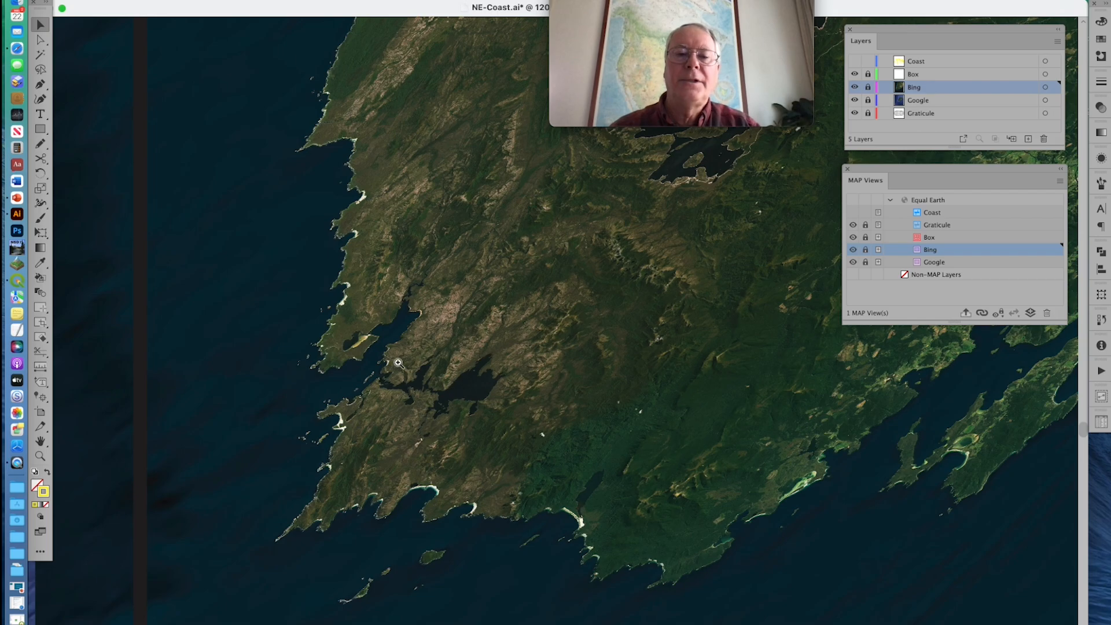
pyautogui.moveTo(268, 275); pyautogui.dragTo(577, 465)
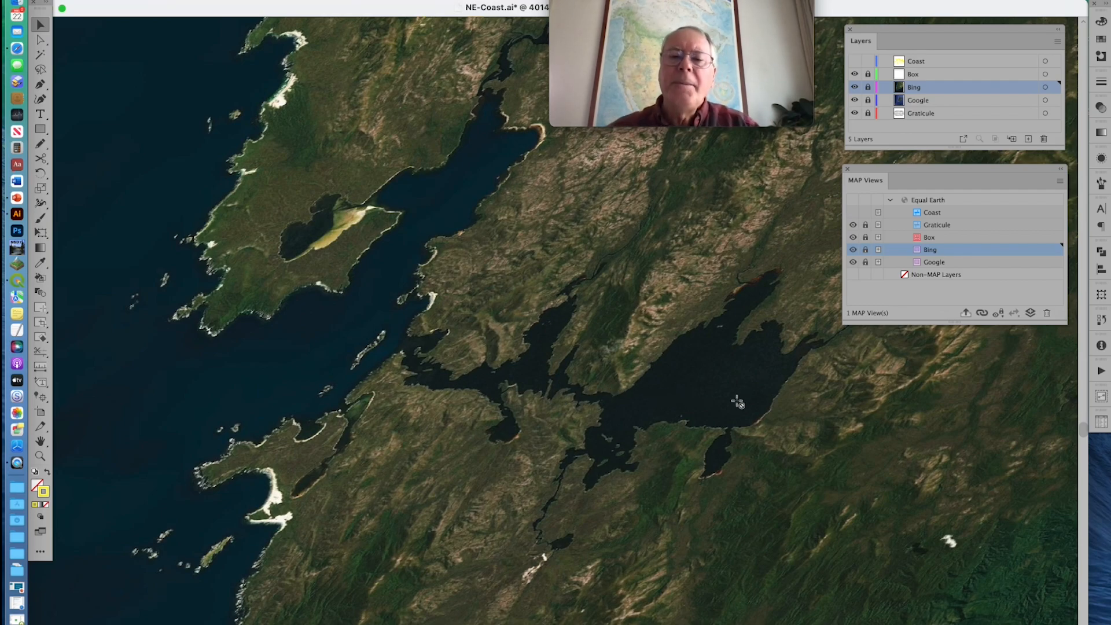
pyautogui.click(854, 61)
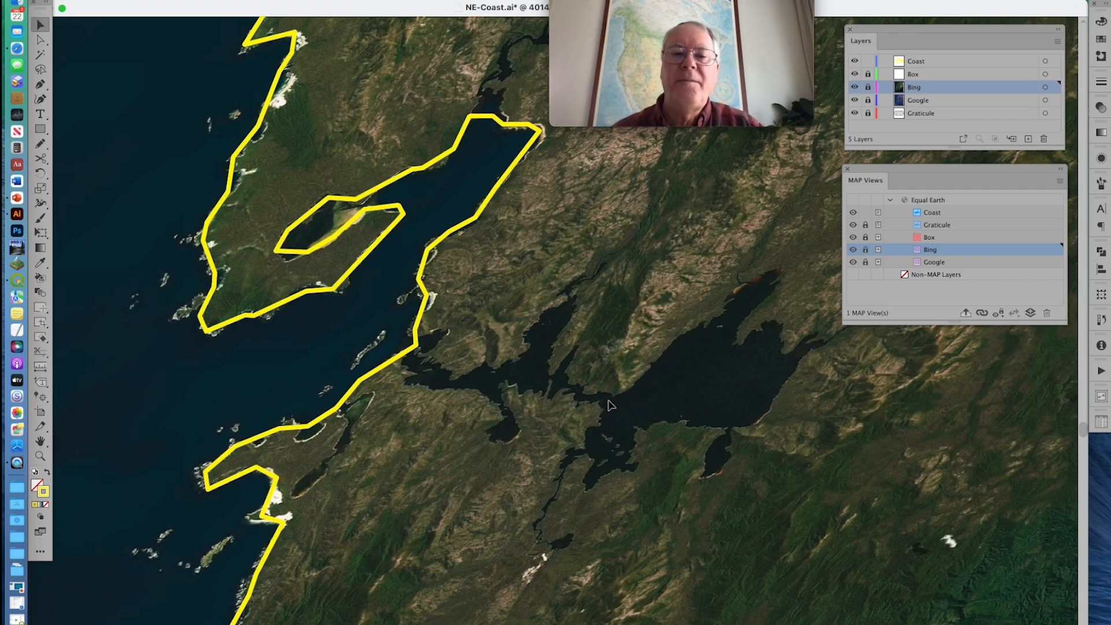
pyautogui.hscroll(5, 609, 405)
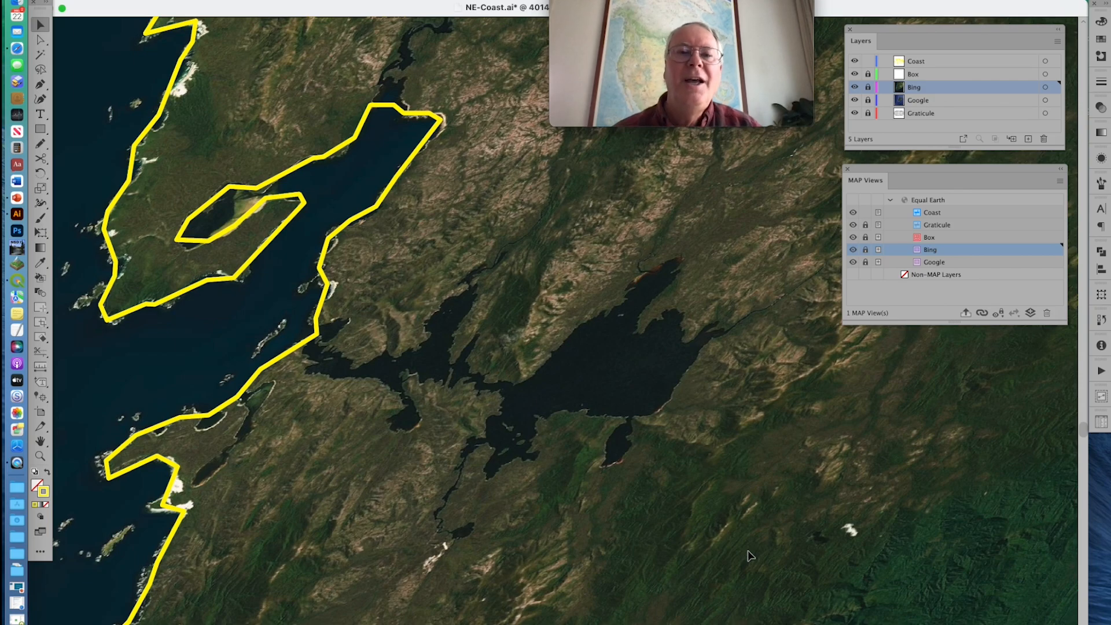
# Reshape the coastline at the northern head of the inlet, moving its vertices to follow the shoreline on the Bing image
pyautogui.scroll(5, 749, 556)
pyautogui.hscroll(-3, 749, 555)
pyautogui.scroll(5, 750, 555)
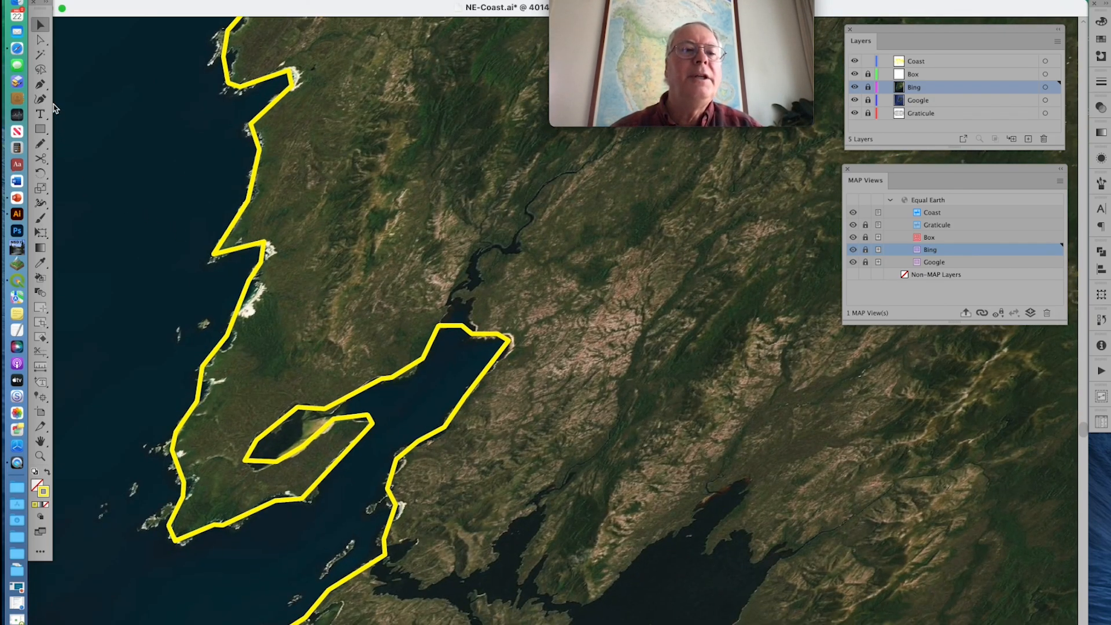
pyautogui.click(40, 84)
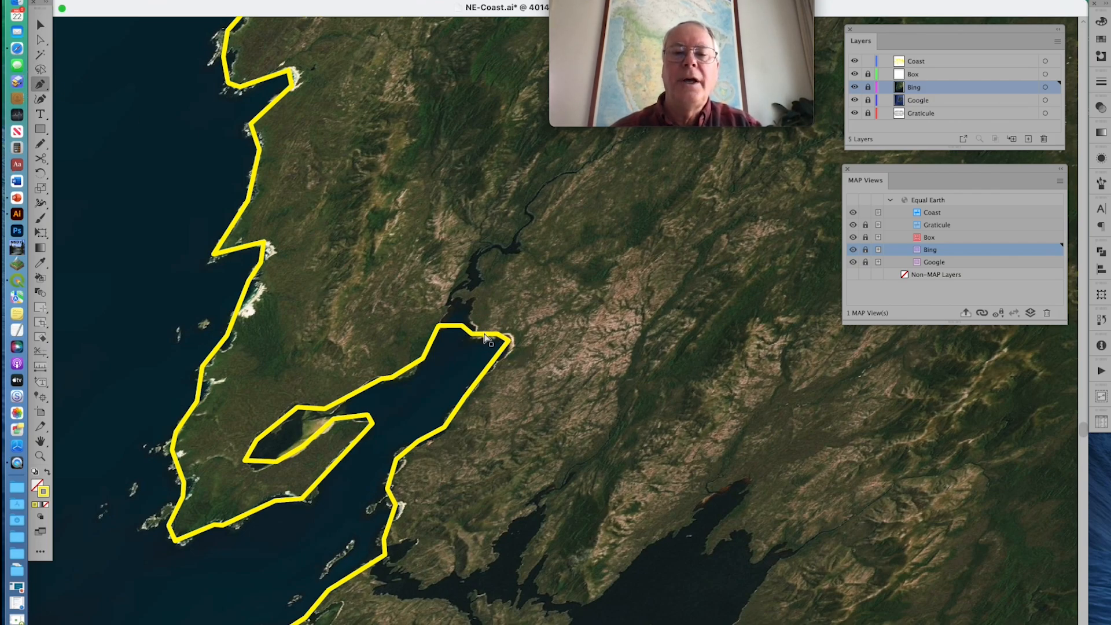
pyautogui.keyDown('super'); pyautogui.click(462, 331); pyautogui.keyUp('super')
pyautogui.moveTo(462, 326)
pyautogui.mouseDown()
pyautogui.moveTo(470, 316)
pyautogui.moveTo(453, 309)
pyautogui.moveTo(470, 311)
pyautogui.mouseUp()
pyautogui.click(455, 320)
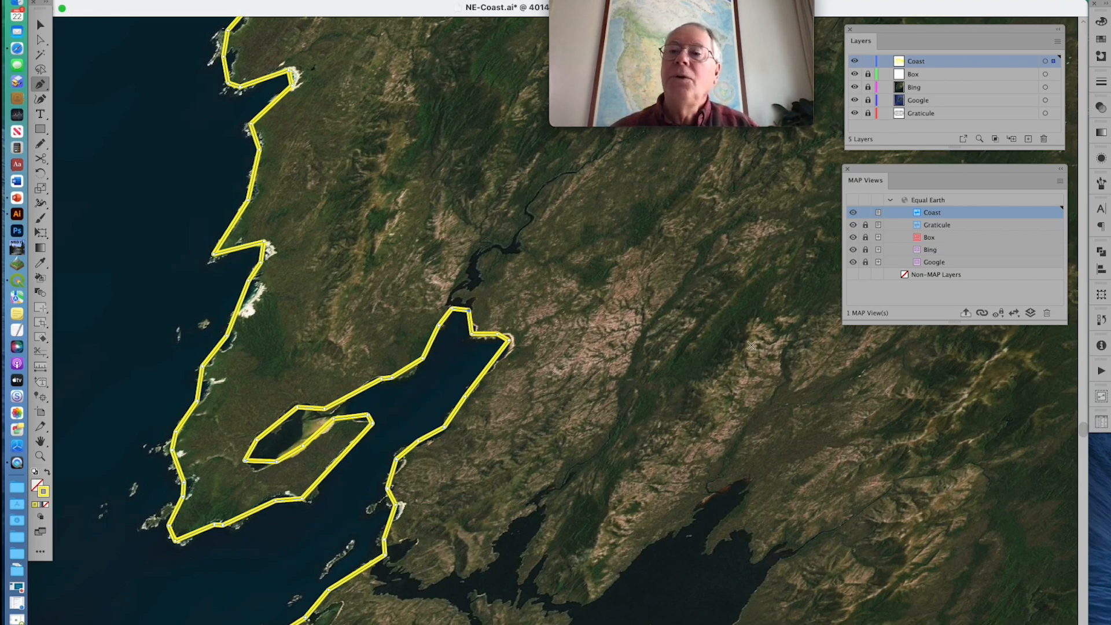
# Unlock the Bing and Google layers and delete both together with their artwork
pyautogui.click(944, 88)
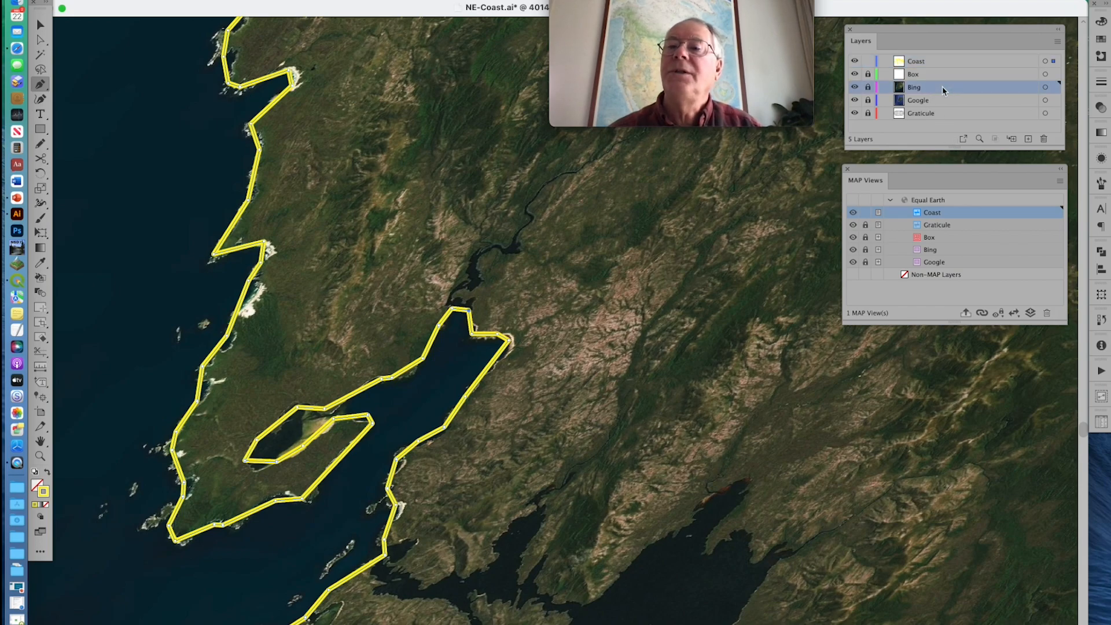
pyautogui.click(866, 89)
pyautogui.click(868, 100)
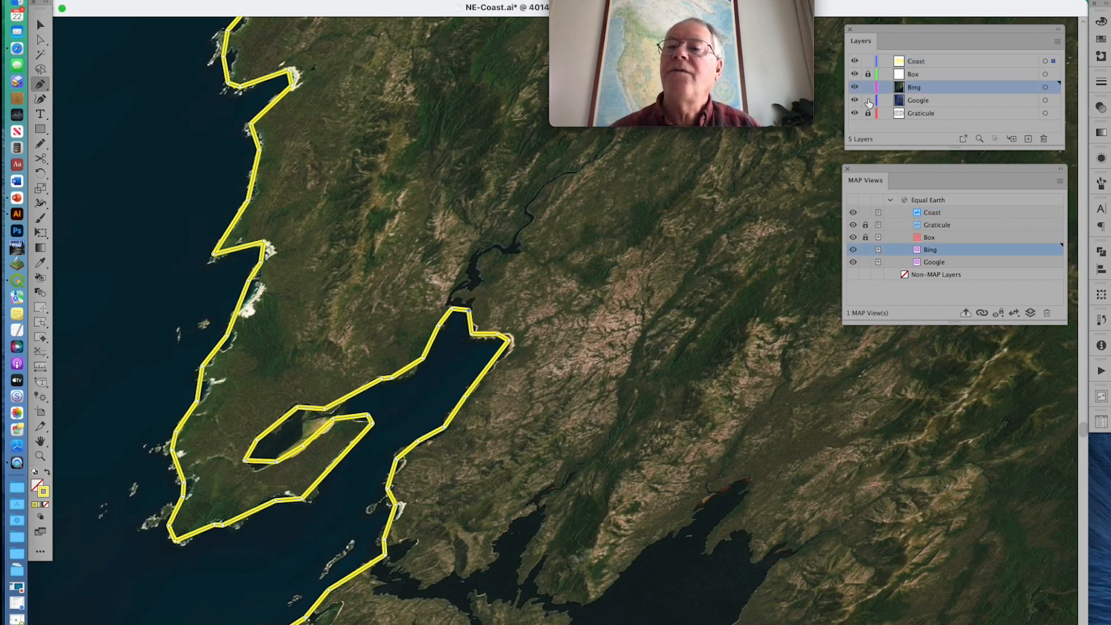
pyautogui.keyDown('shift'); pyautogui.click(932, 101); pyautogui.keyUp('shift')
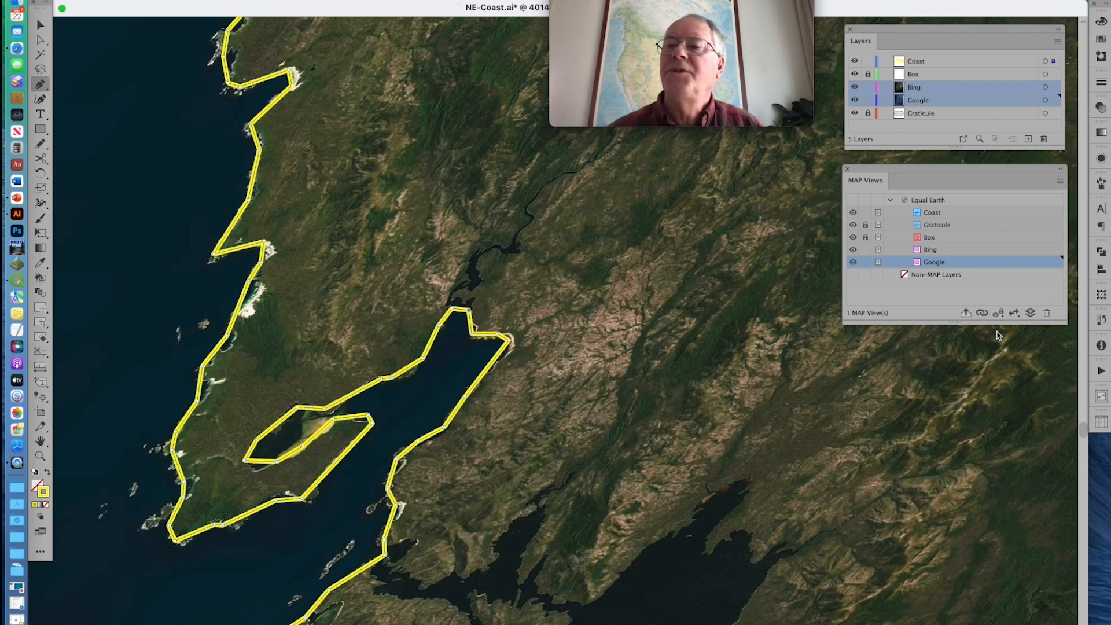
pyautogui.click(1045, 139)
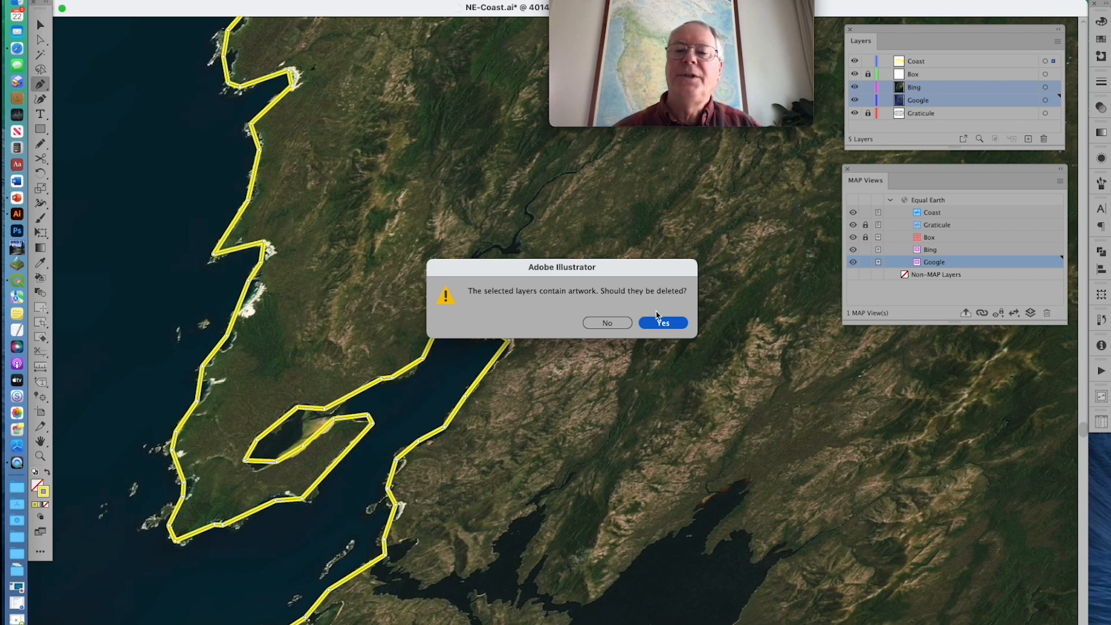
pyautogui.click(662, 324)
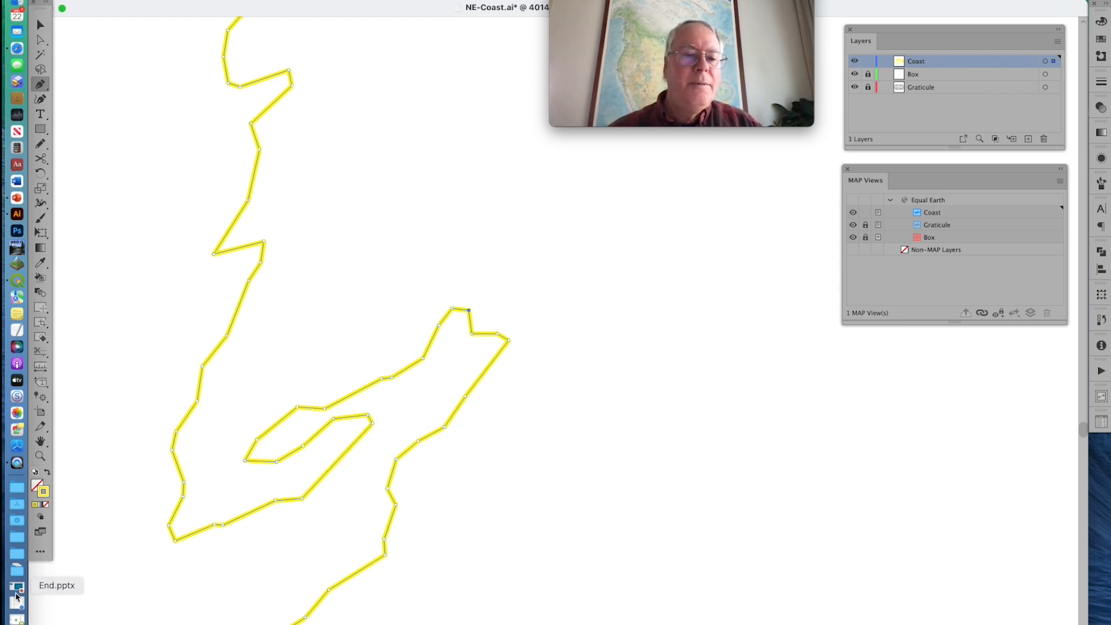
# Open End.pptx in PowerPoint and start its slide show
pyautogui.click(19, 588)
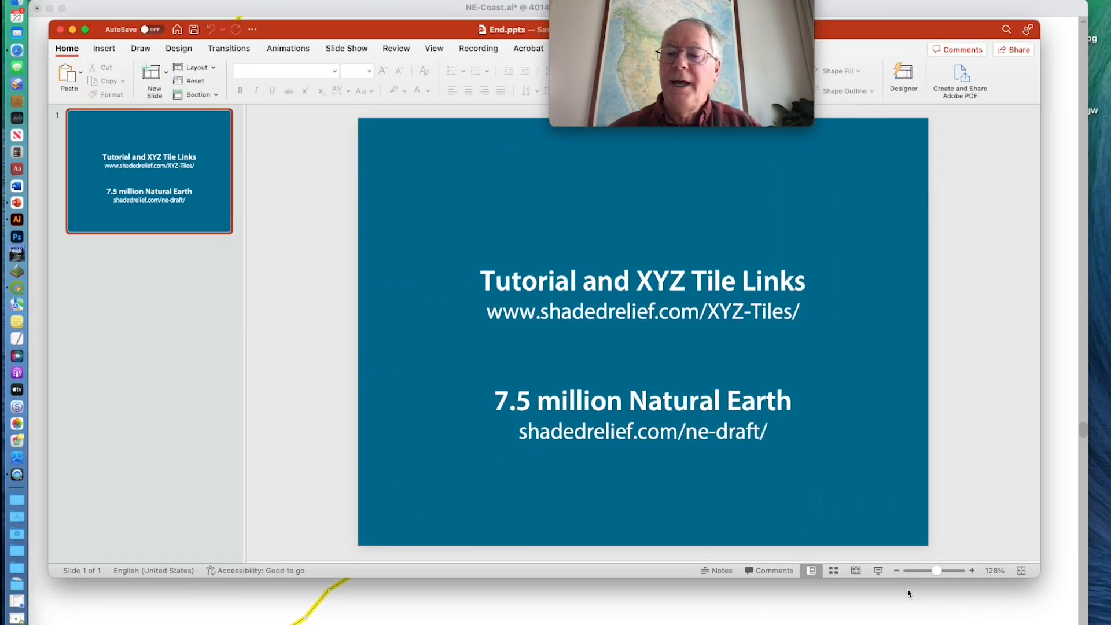
pyautogui.click(879, 571)
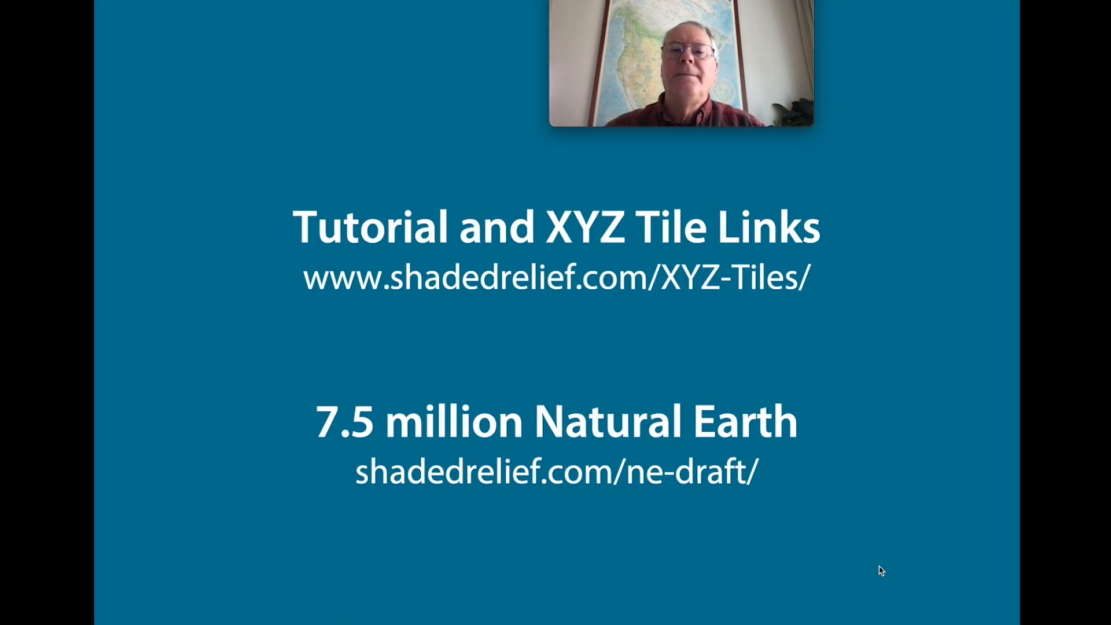